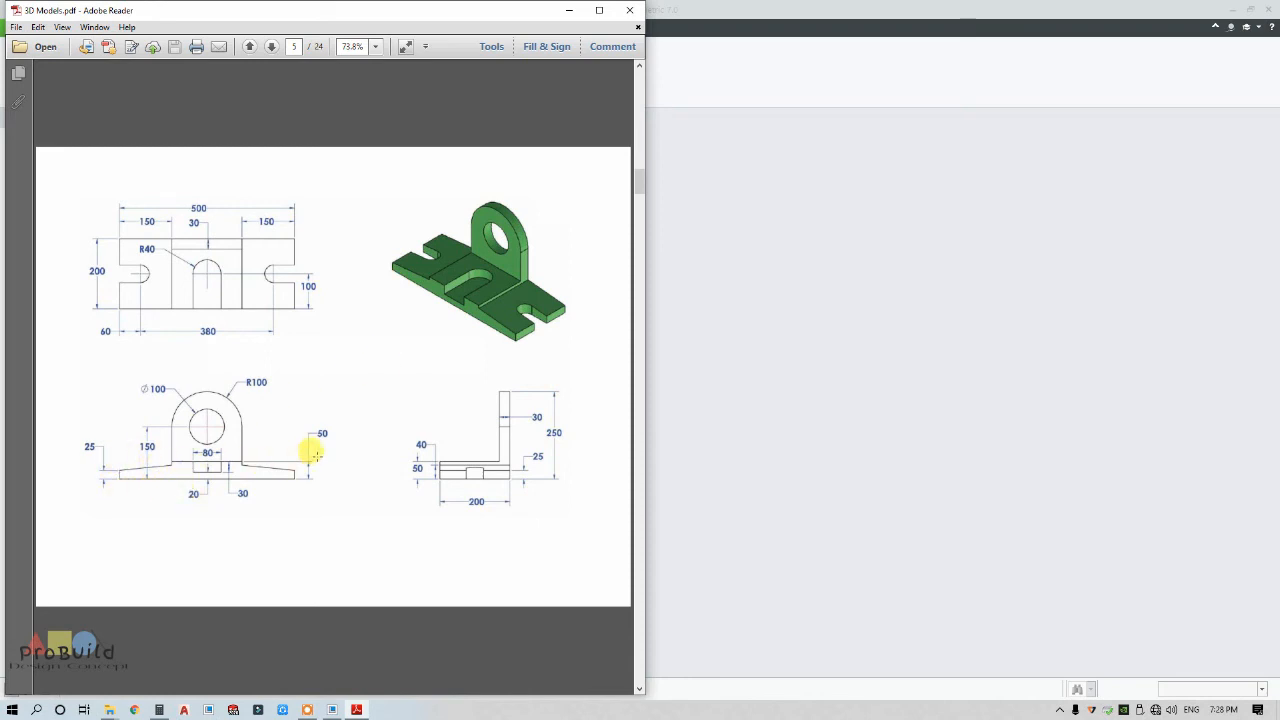
Switch to Creo Parametric and create a new solid part from the mmns_part_solid_abs template without using the default template.
click(714, 357)
click(15, 62)
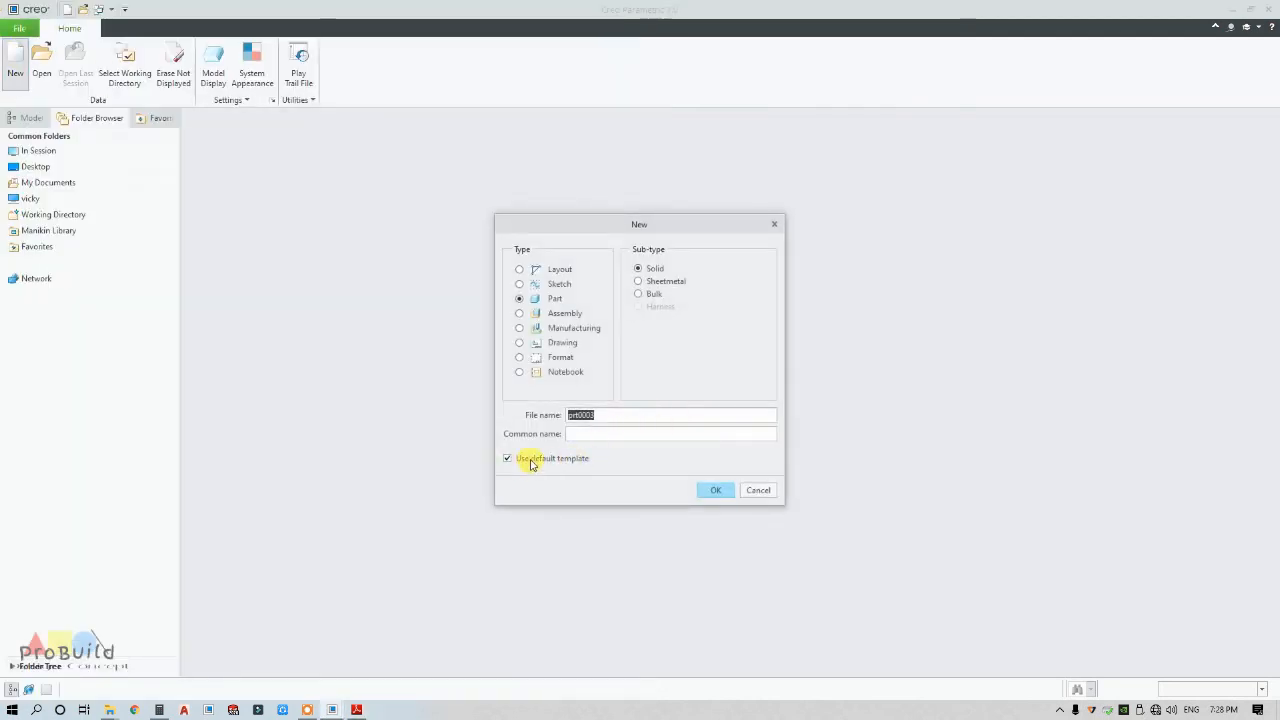
click(716, 491)
scroll(595, 318, down, 3)
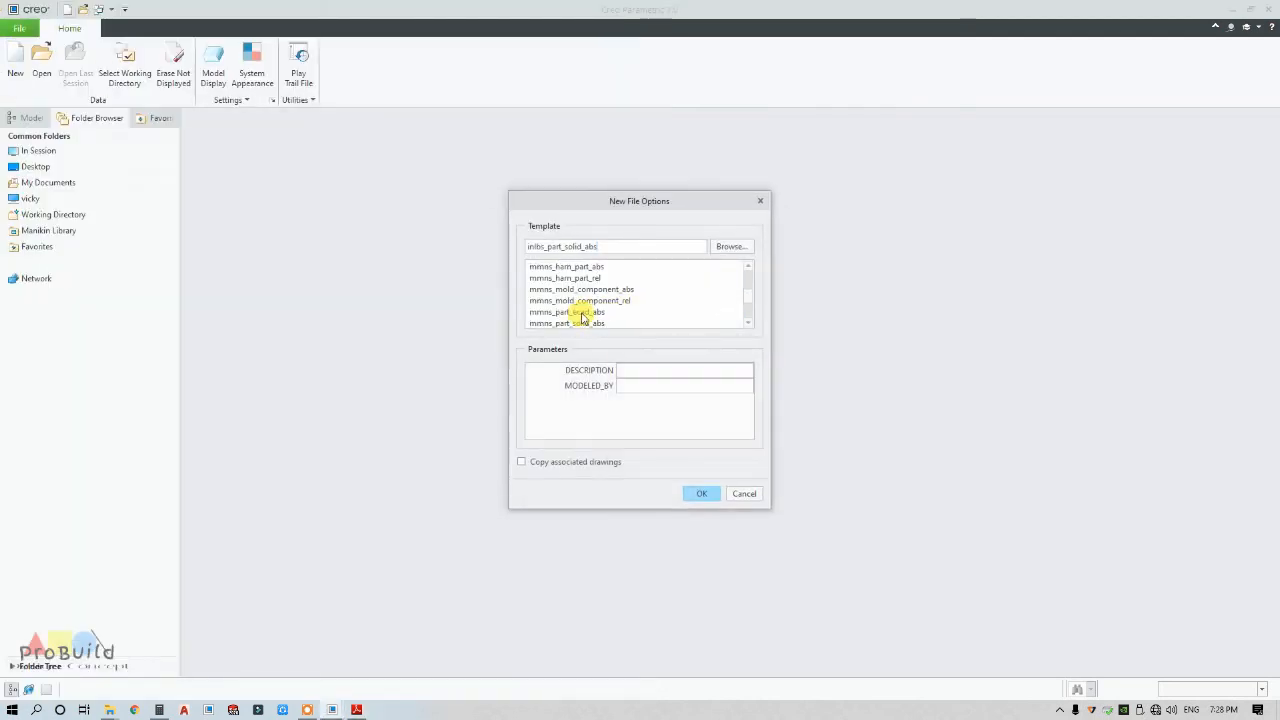
click(590, 323)
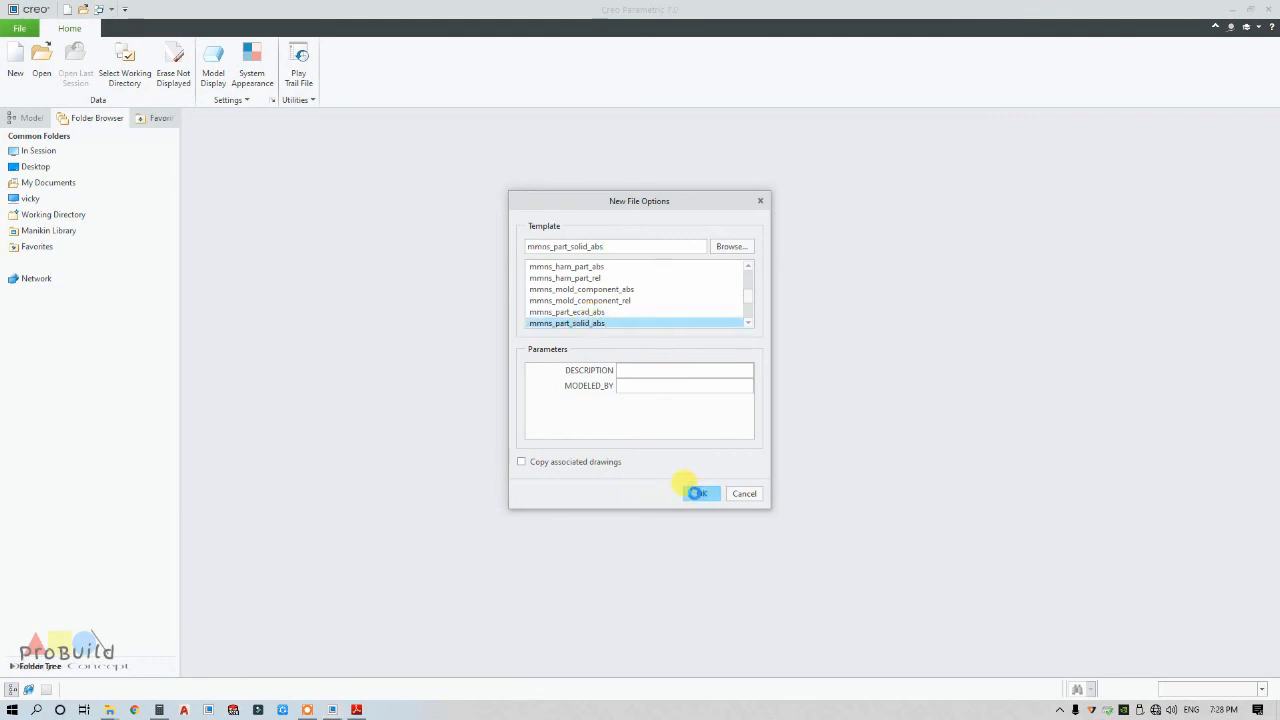
click(699, 493)
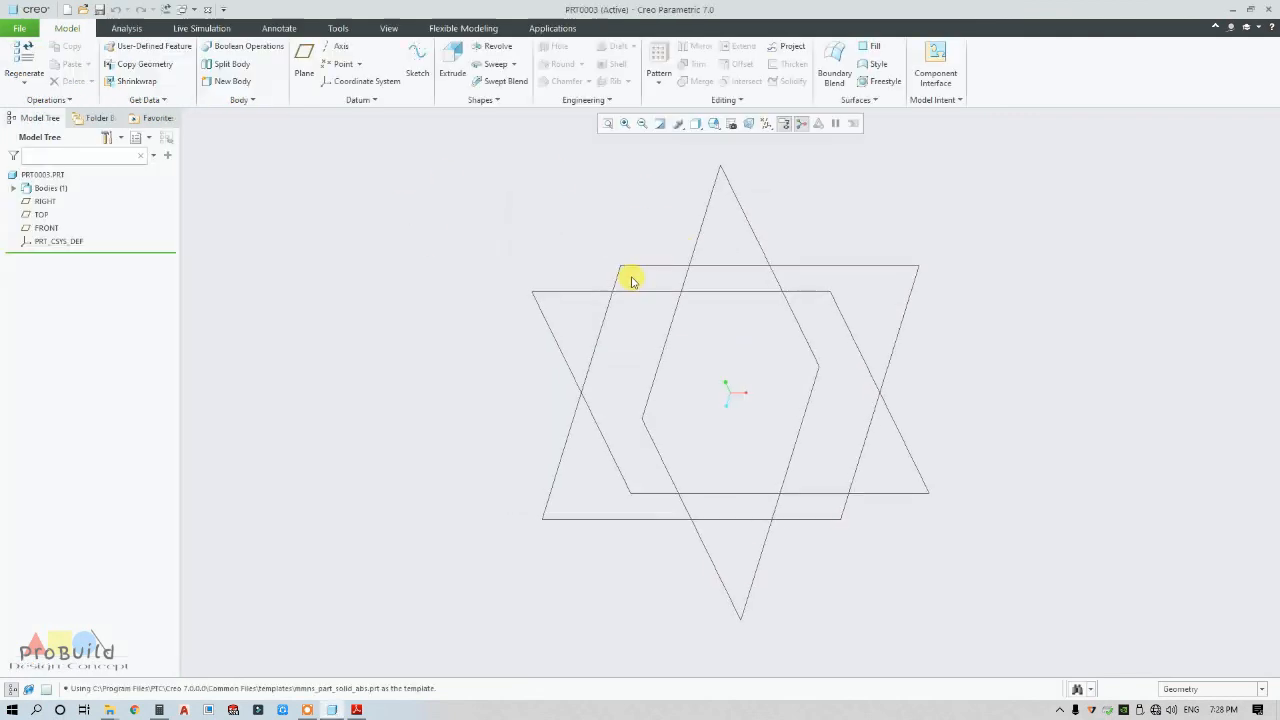
Start an Extrude with an internal sketch on the FRONT plane, RIGHT plane as reference, and orient the view to the sketch.
click(446, 68)
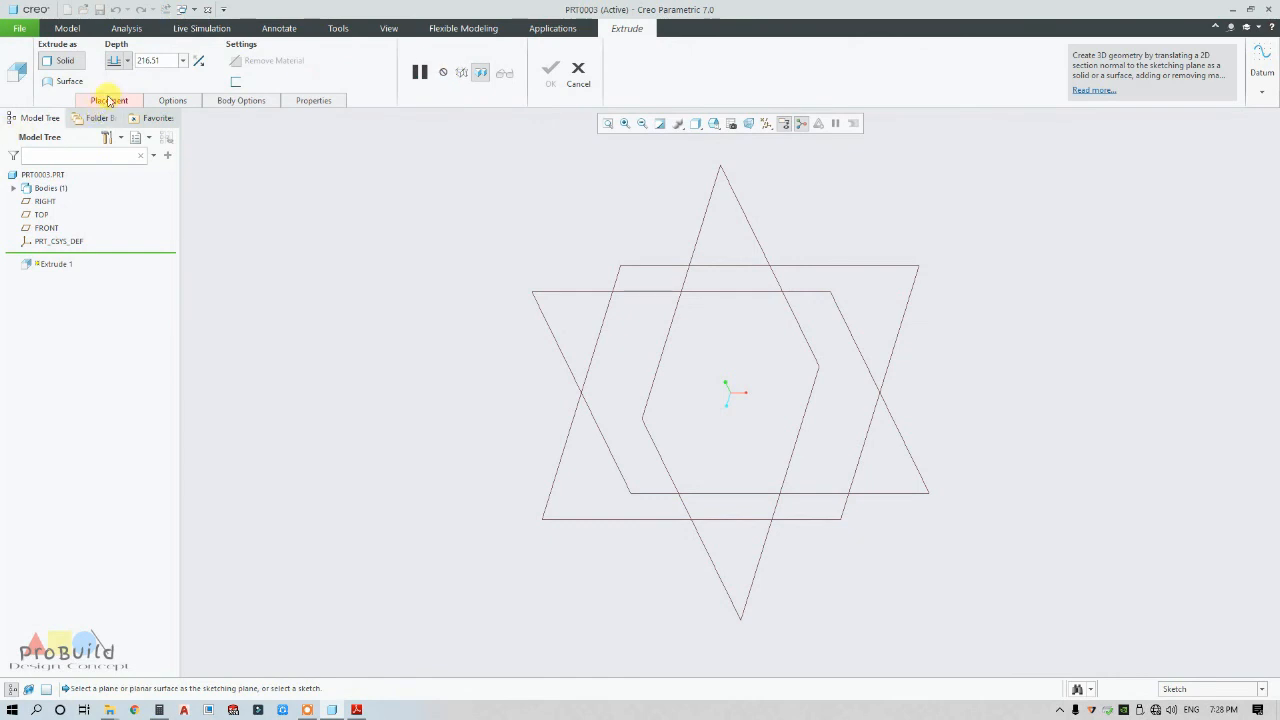
click(109, 99)
click(218, 145)
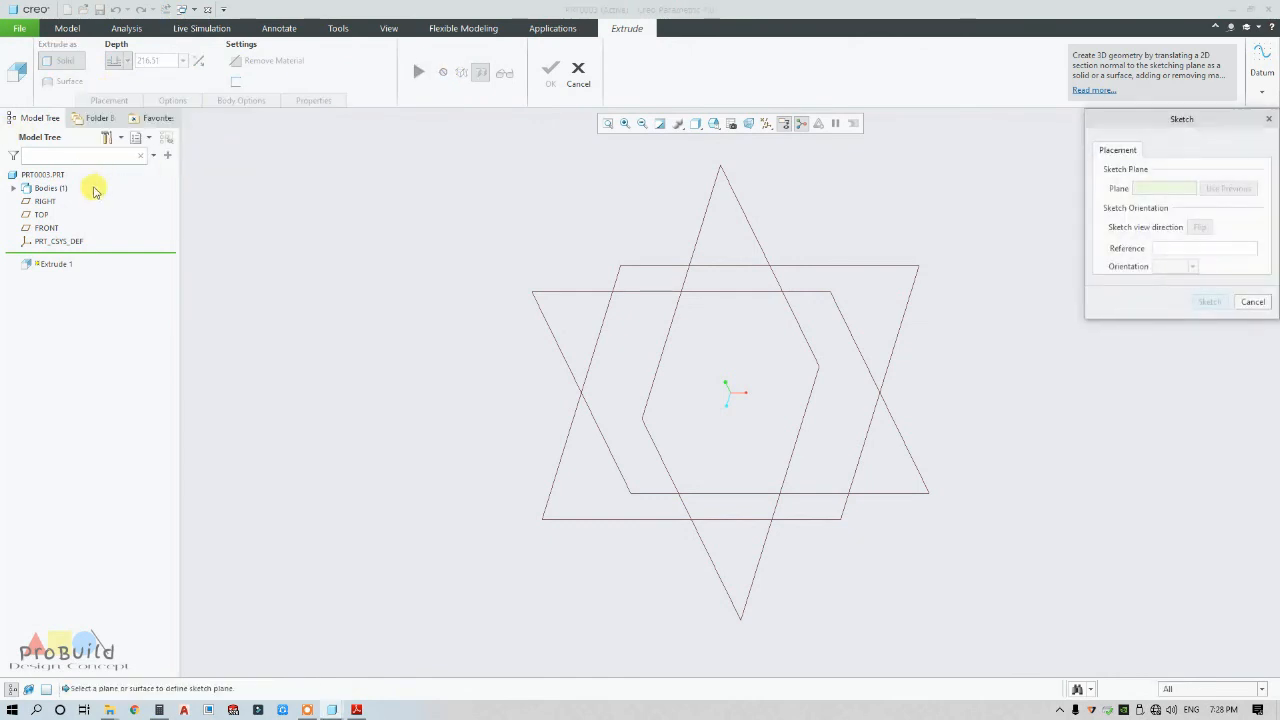
click(46, 228)
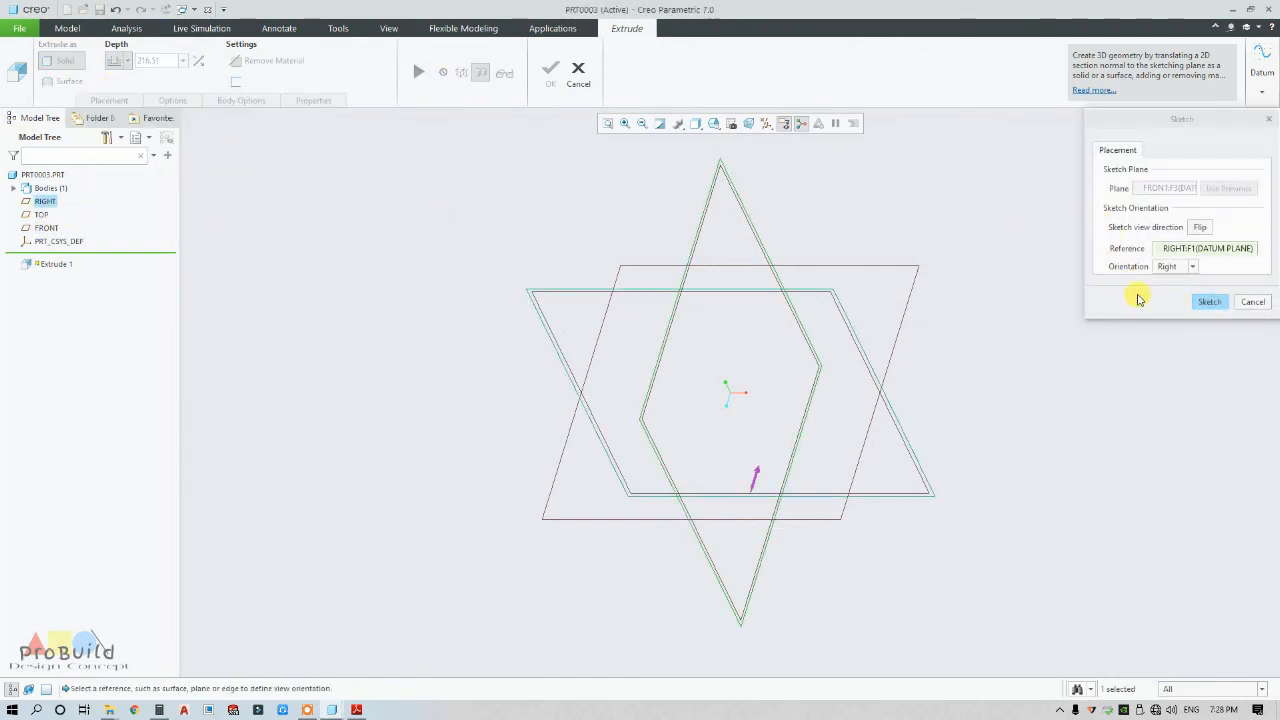
click(1207, 302)
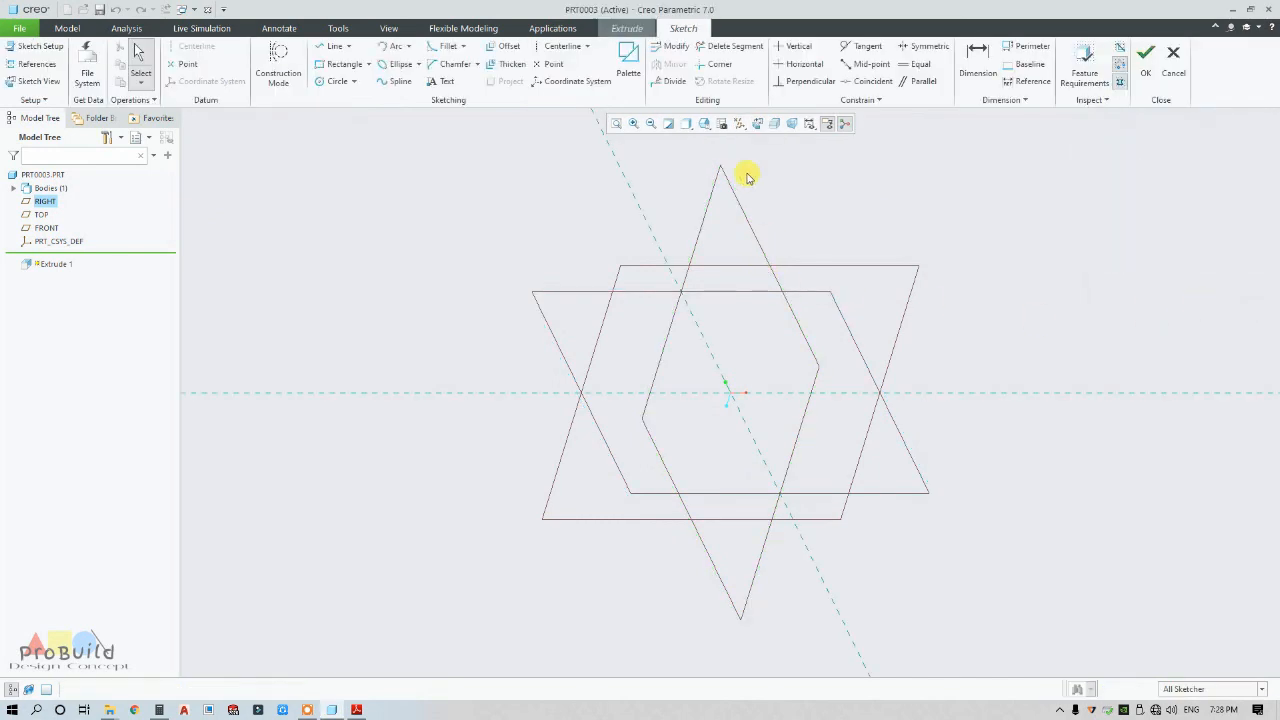
click(760, 131)
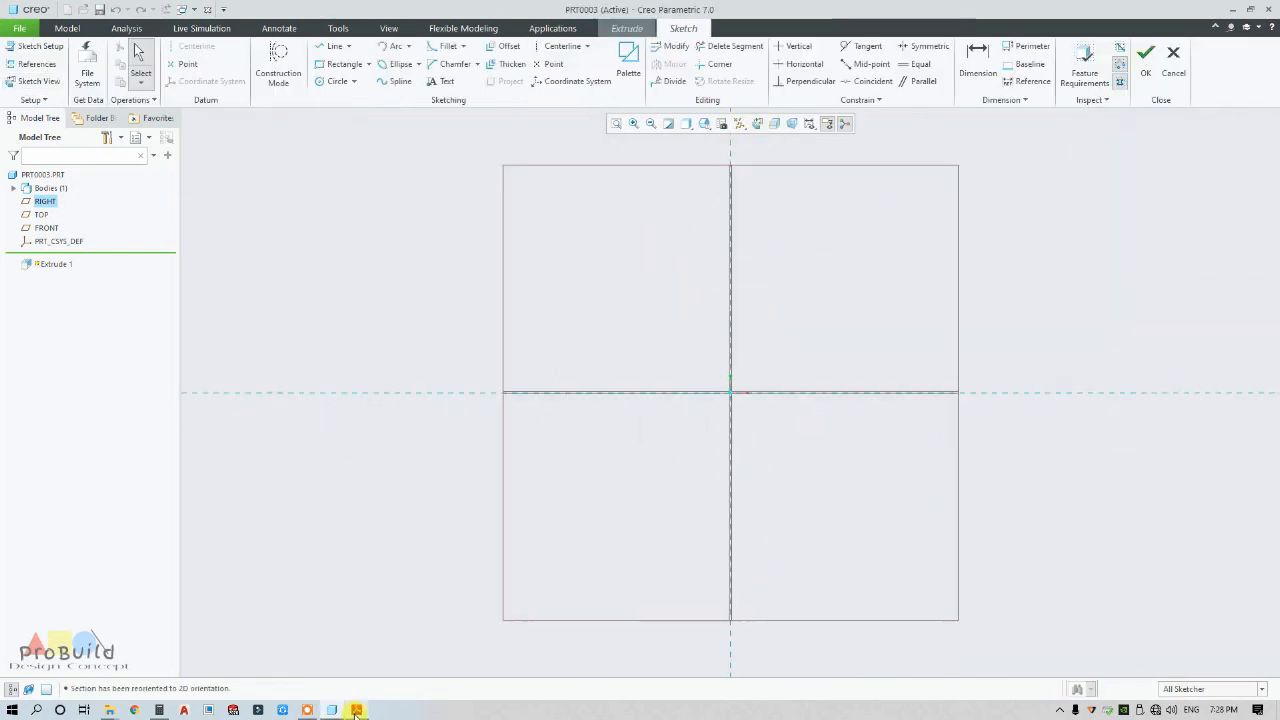
Consult the front view in the PDF drawing, and sketch a horizontal base line about 145 mm long across the origin.
click(356, 710)
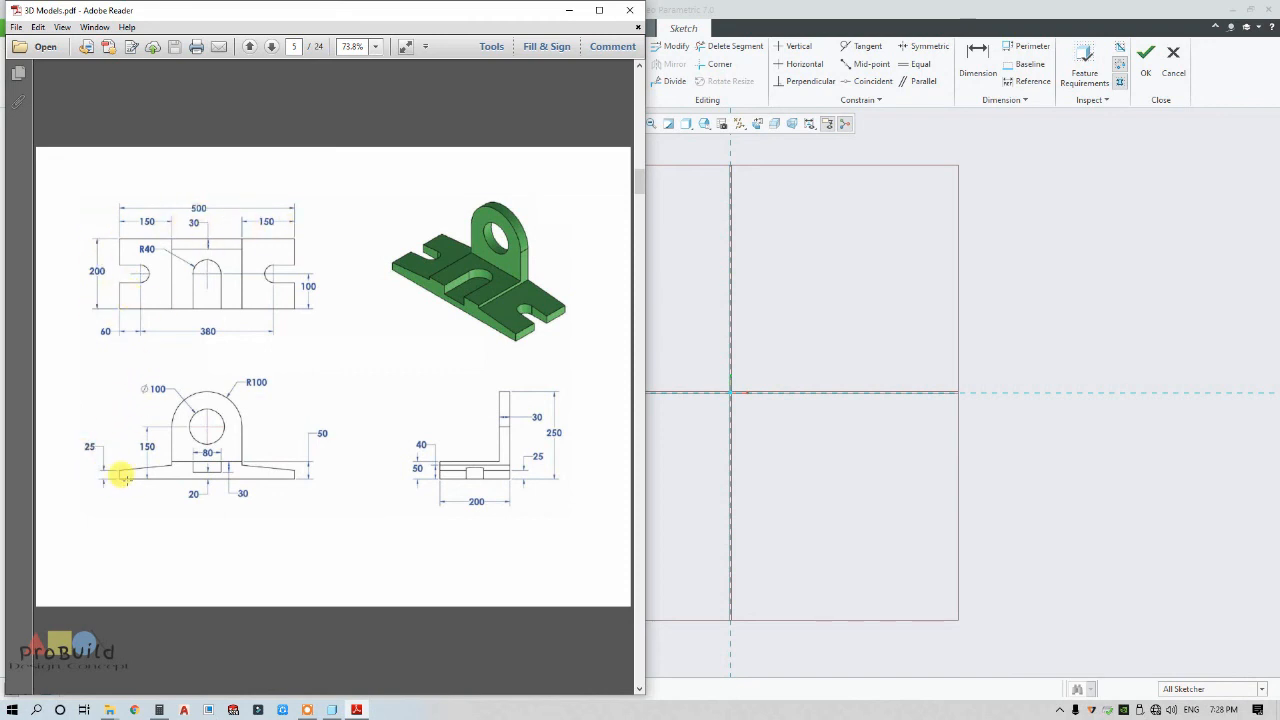
click(692, 294)
click(332, 46)
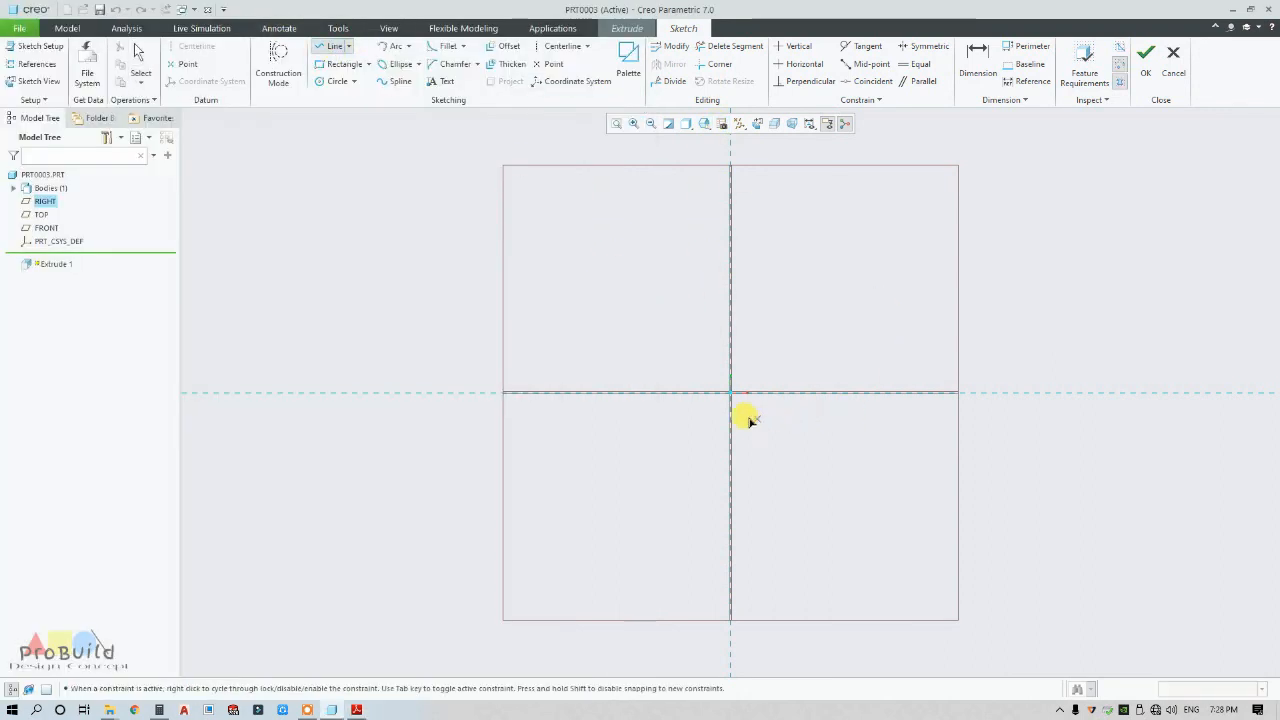
click(663, 392)
click(792, 392)
middle_click(800, 385)
middle_click(805, 375)
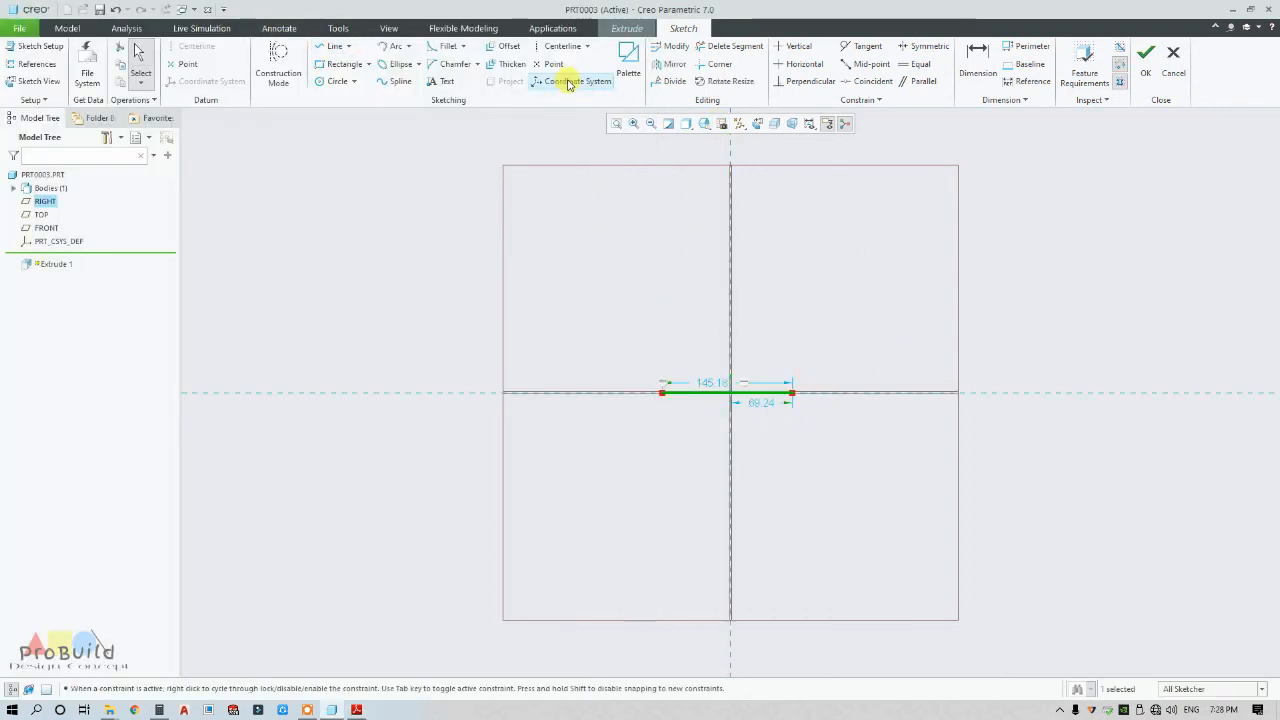
Add a vertical centerline through the origin and make the base line's endpoints symmetric about it.
click(562, 46)
click(728, 255)
click(731, 222)
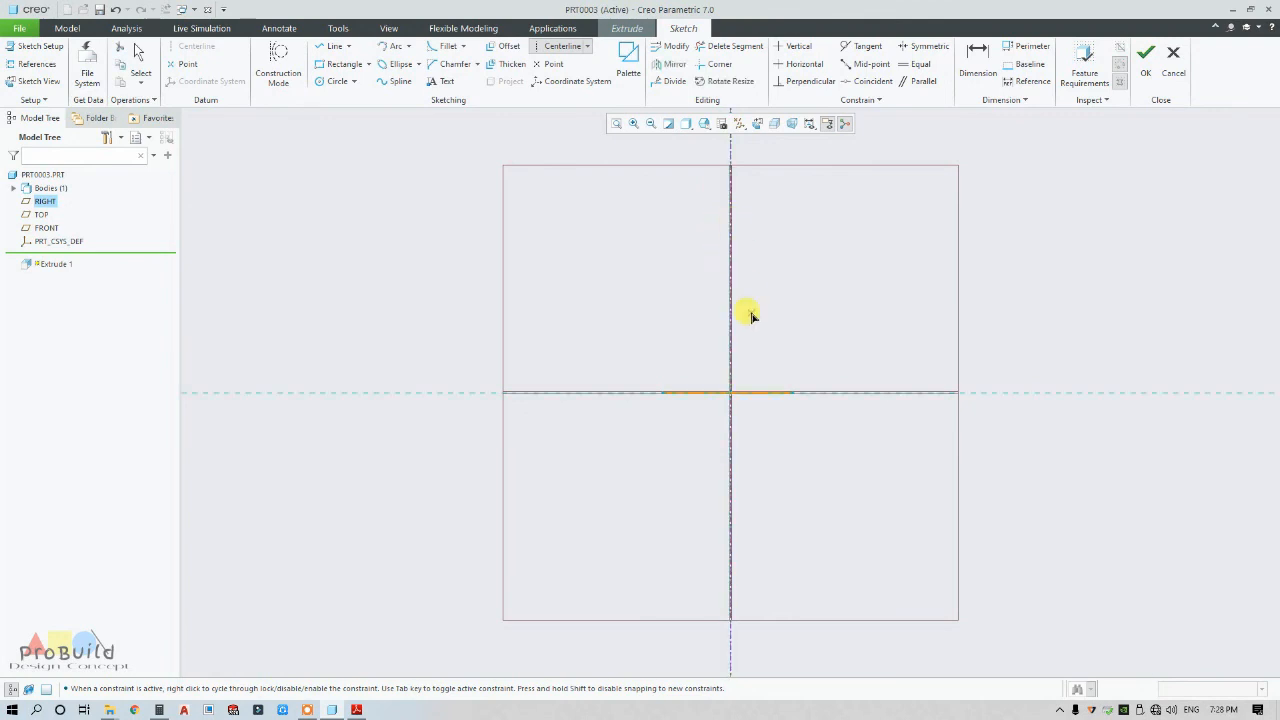
middle_click(754, 330)
click(926, 47)
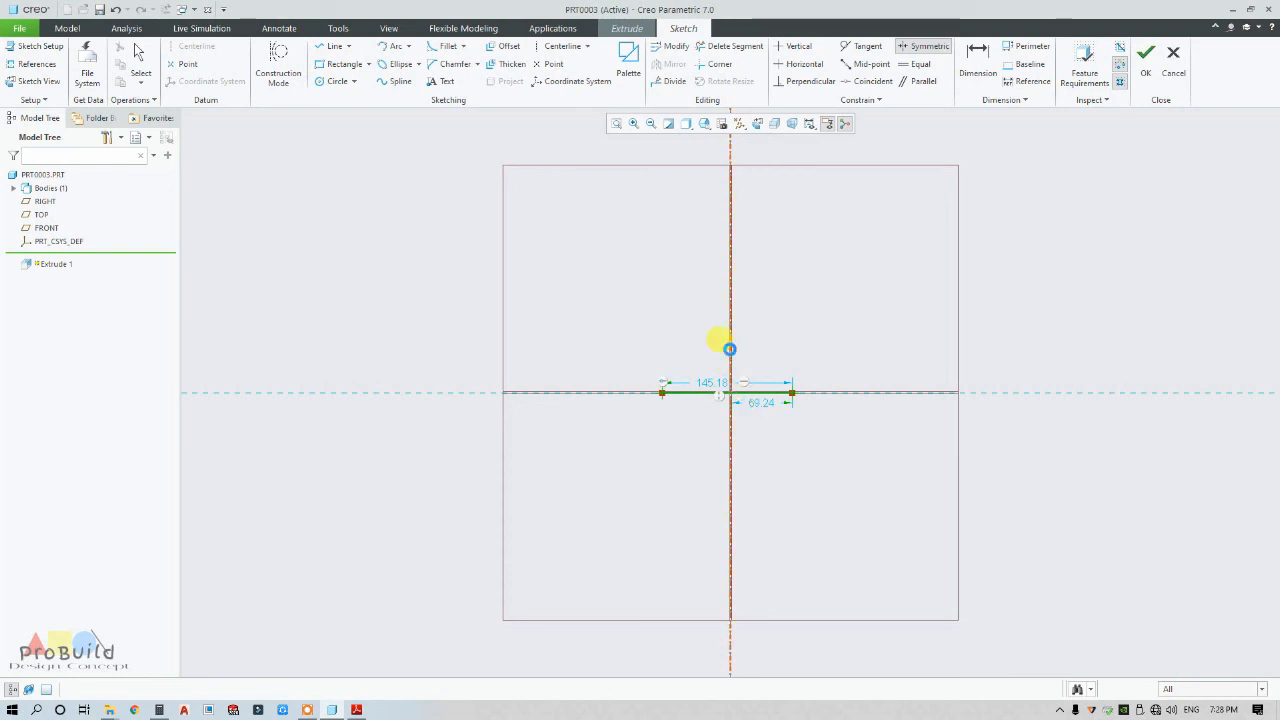
click(730, 349)
middle_click(830, 382)
Move the base line's length dimension below the line and set it to 500 mm.
scroll(837, 386, up, 3)
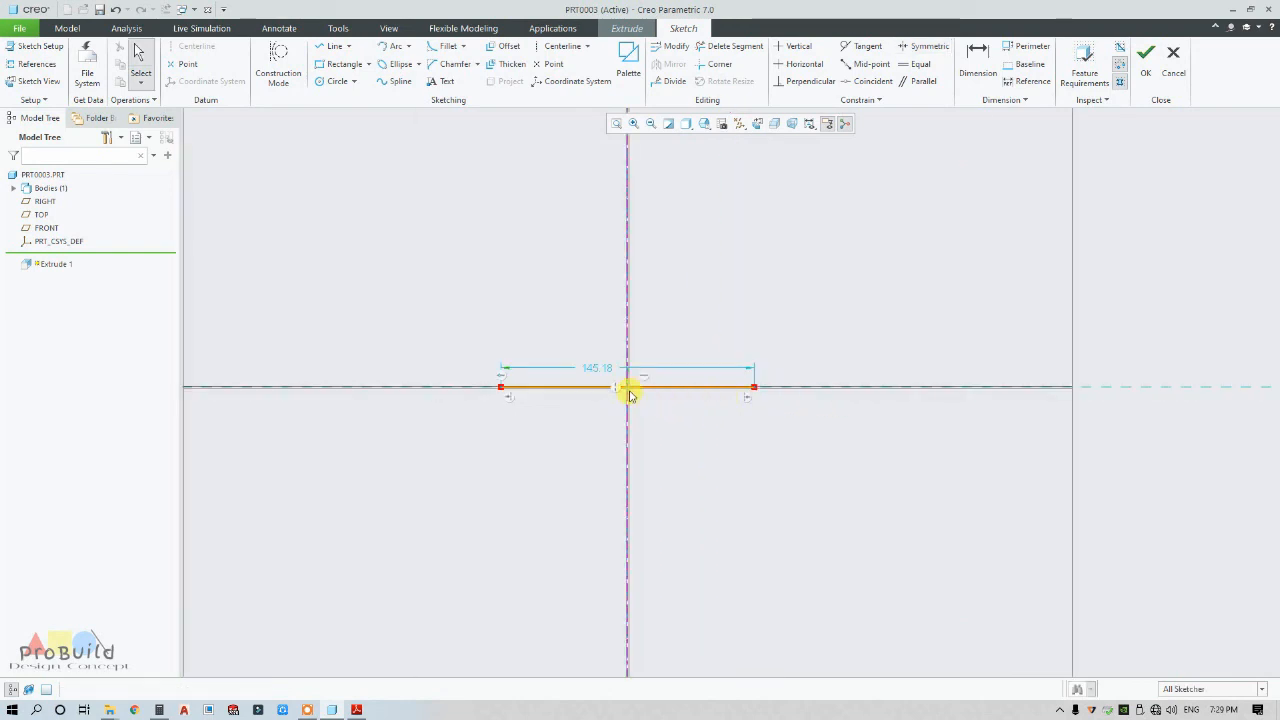
drag(600, 369, 602, 437)
double_click(602, 437)
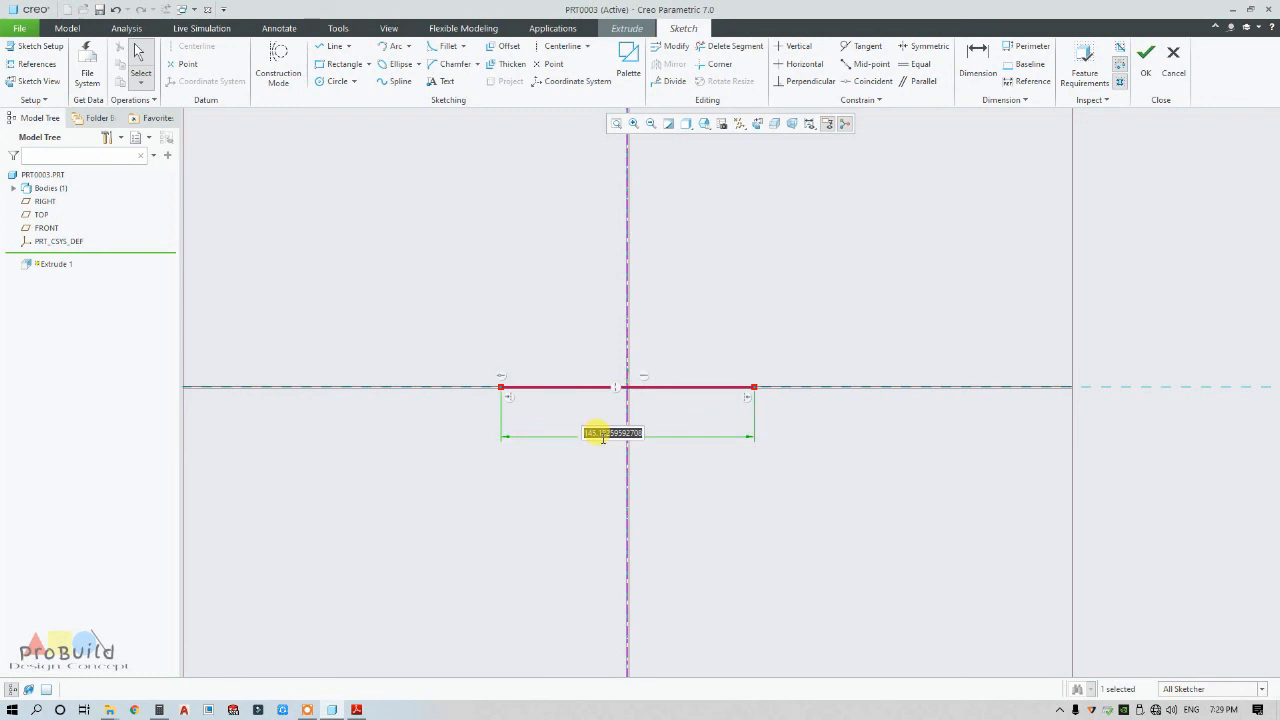
text(500)
key(Return)
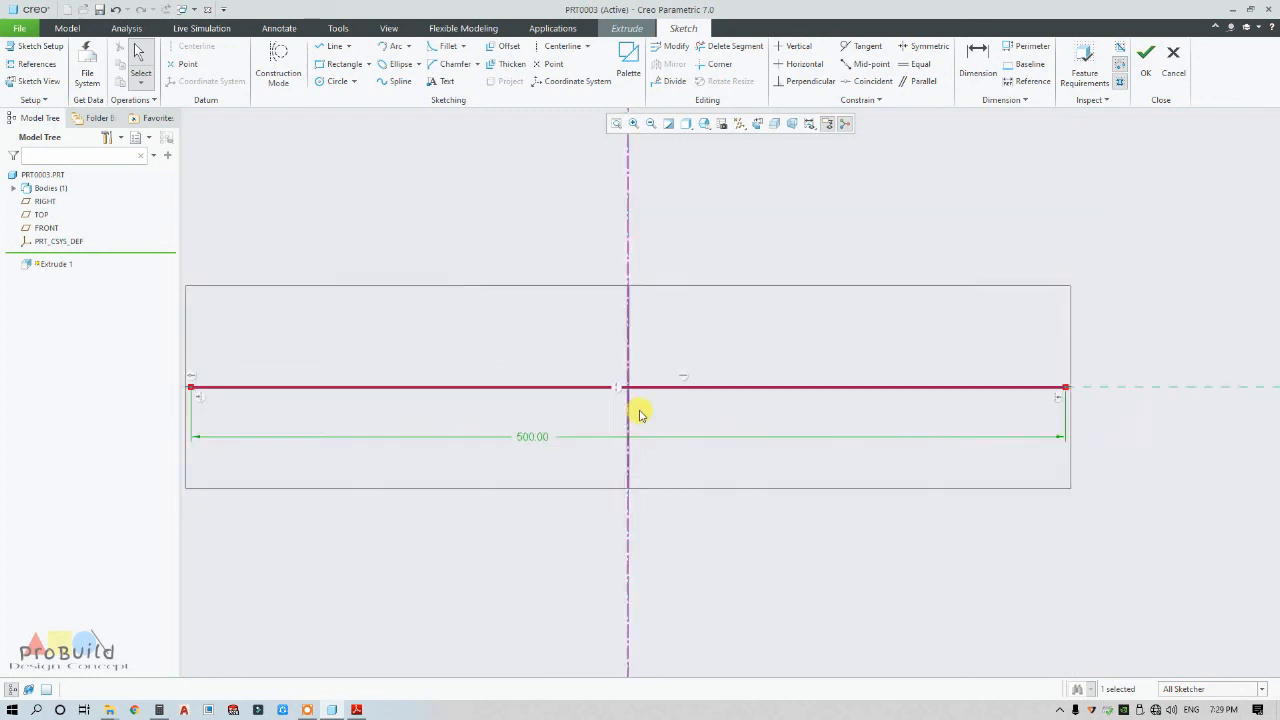
Sketch the left half profile from the base line's end: vertical edge about 26 mm, upward slope, step about 35 mm, horizontal line to the centerline.
scroll(640, 411, down, 2)
click(322, 47)
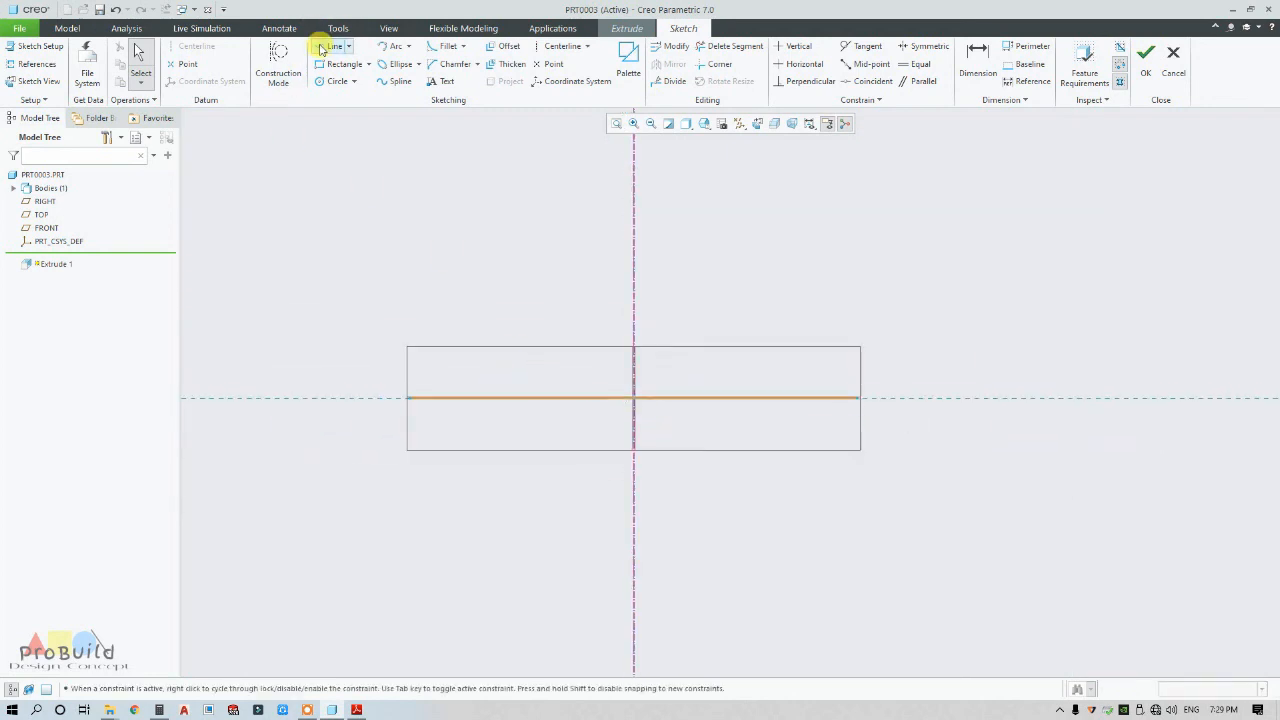
click(408, 400)
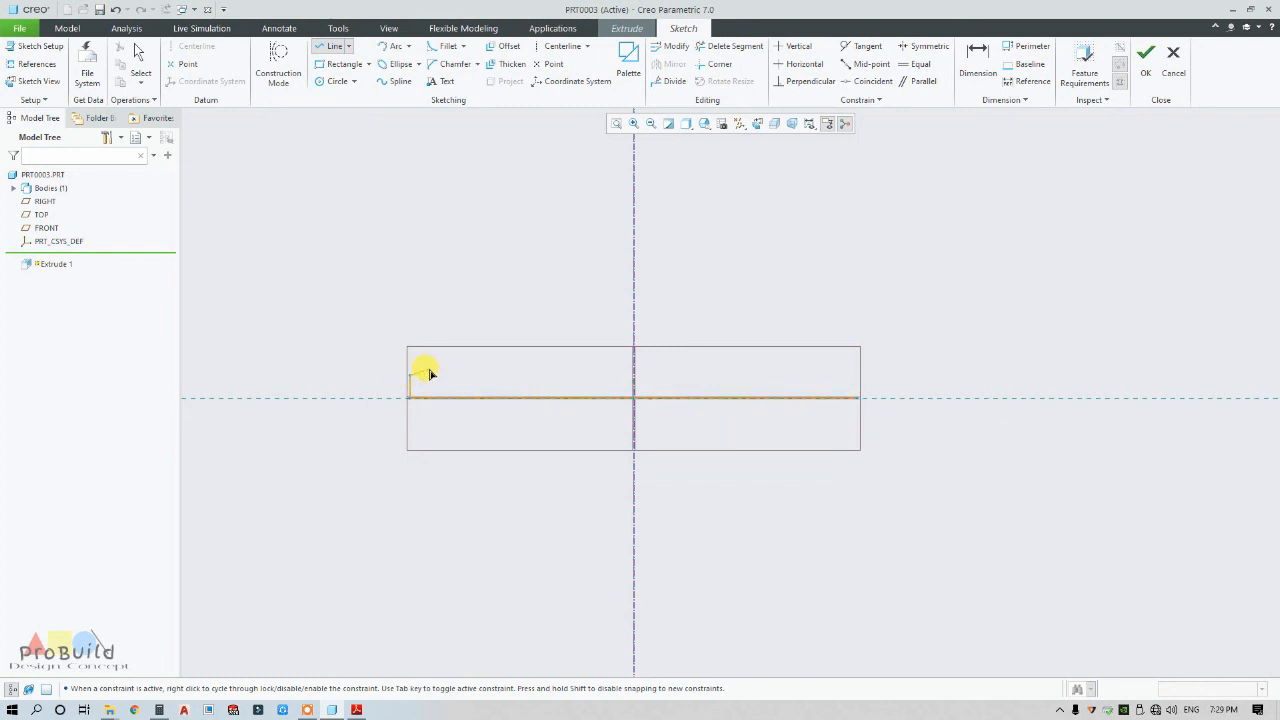
click(575, 361)
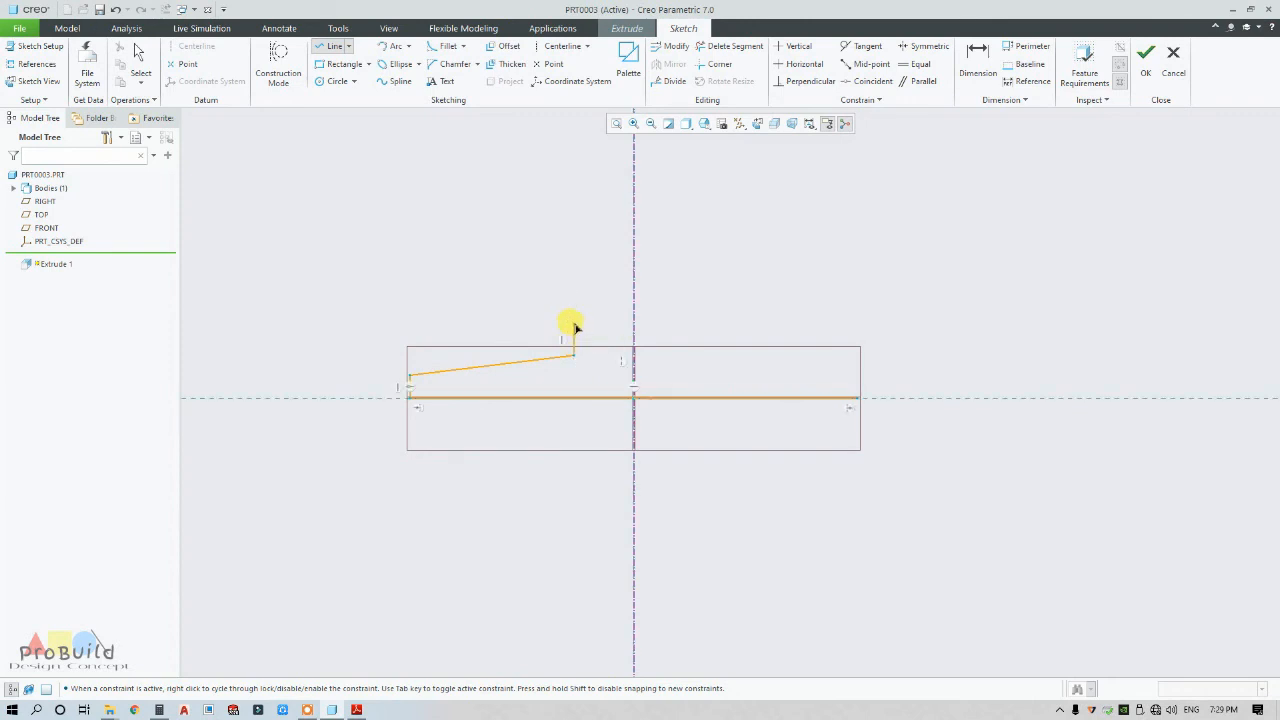
click(574, 325)
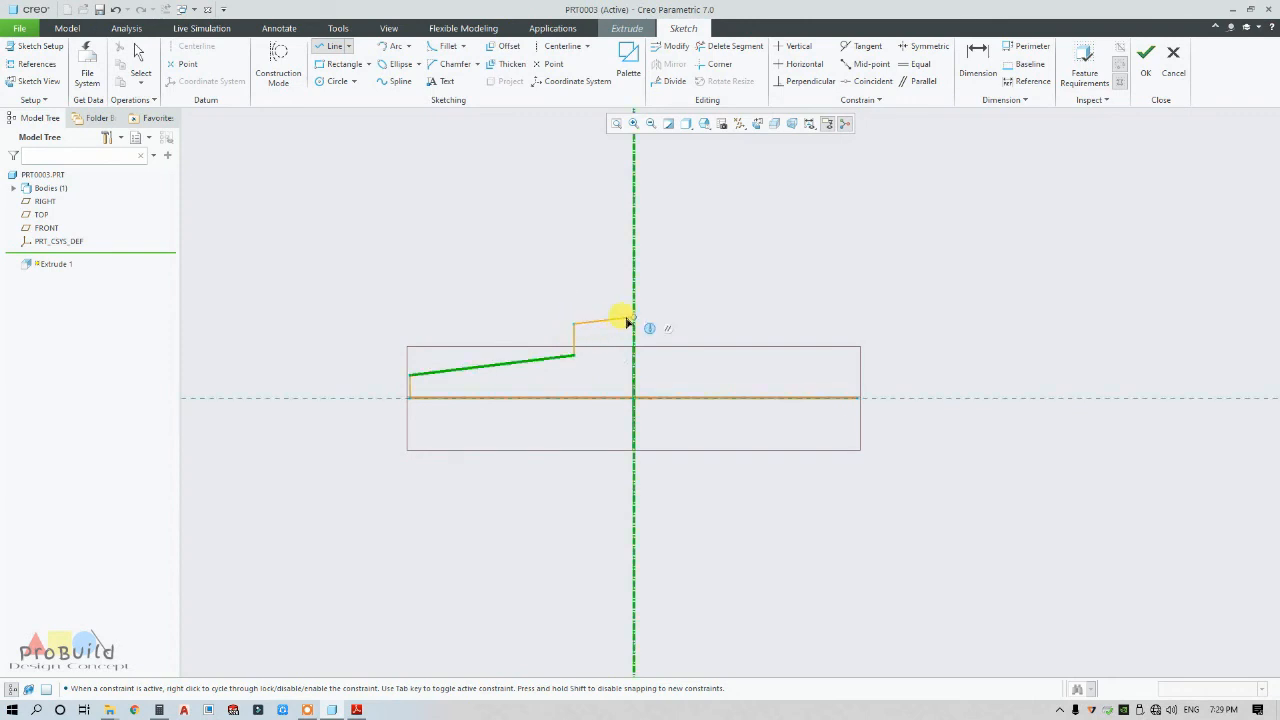
middle_click(677, 336)
middle_click(680, 351)
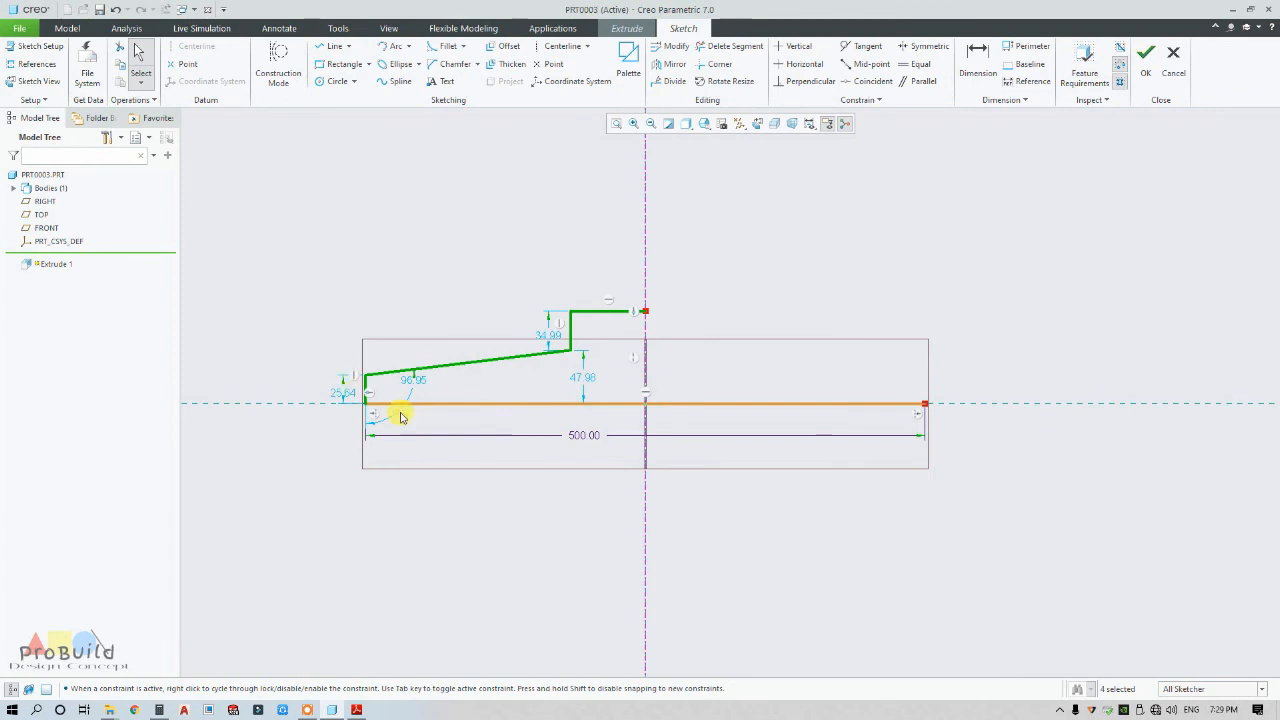
Set the height of the profile's left end edge to 25 mm.
scroll(343, 394, up, 4)
double_click(344, 390)
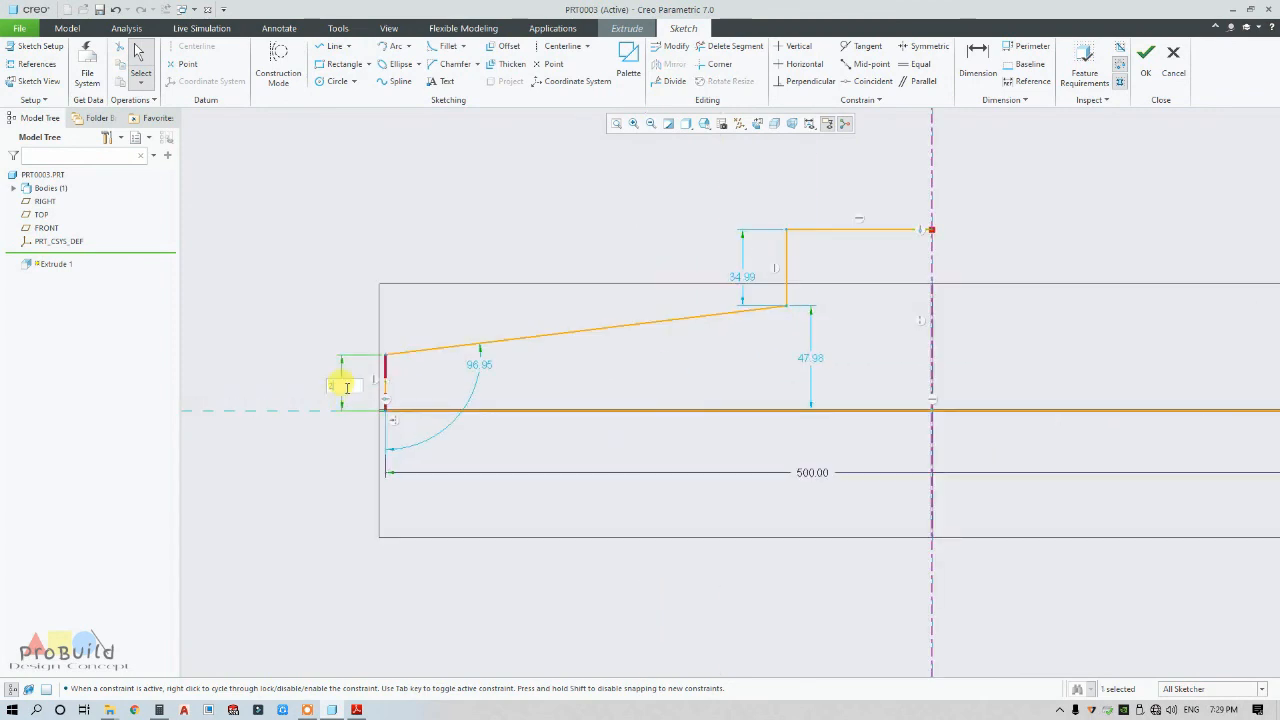
key(Return)
click(390, 321)
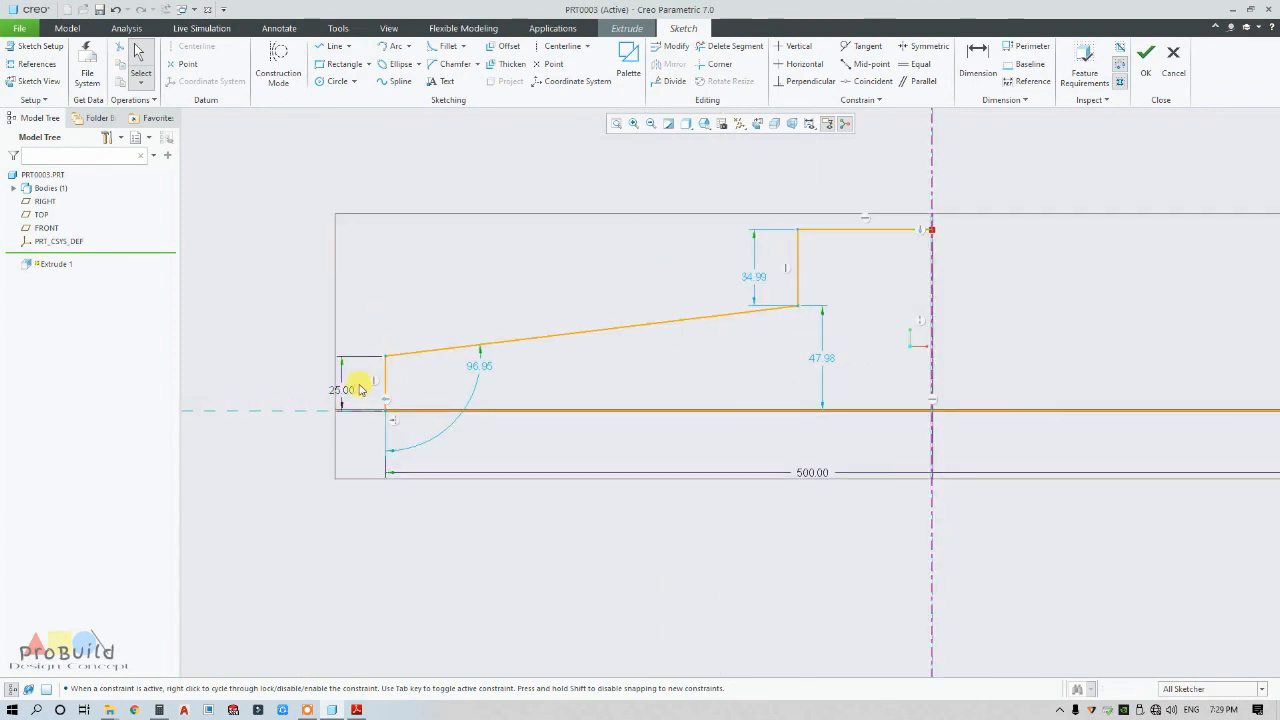
Consult the PDF drawing, and dimension the horizontal distance from the profile's left end to the vertical step as 150 mm.
click(340, 710)
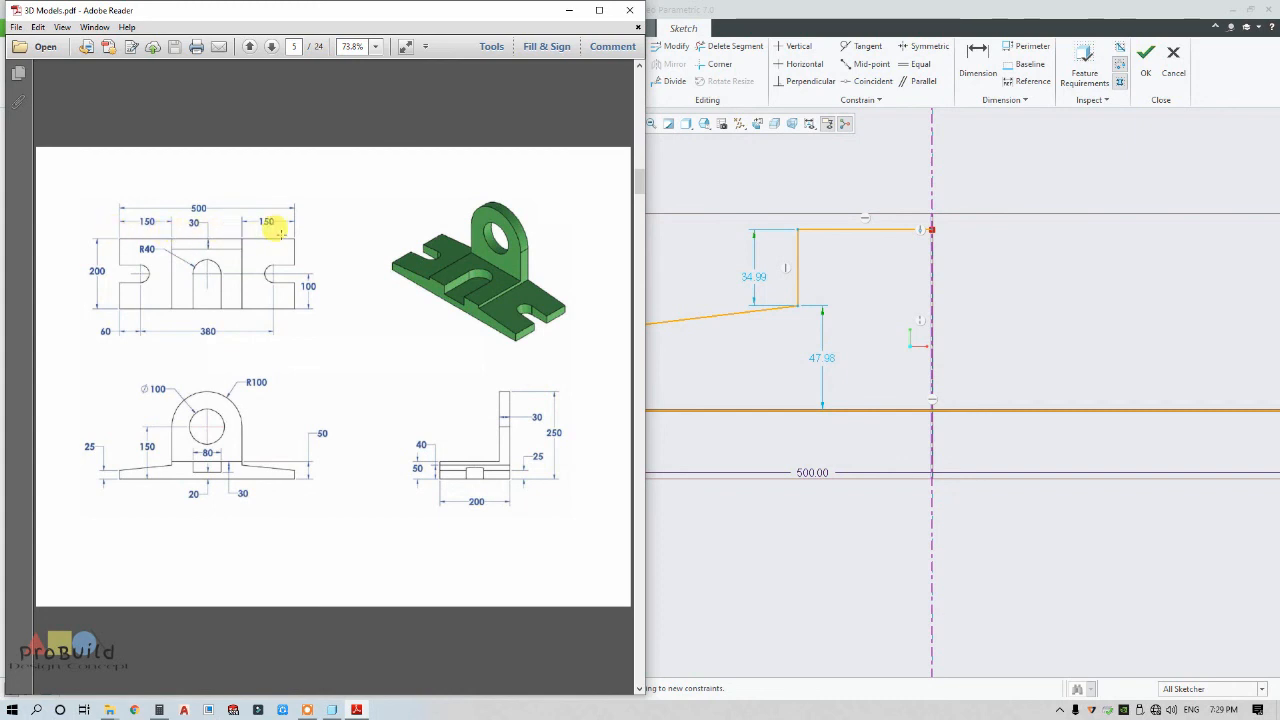
click(569, 10)
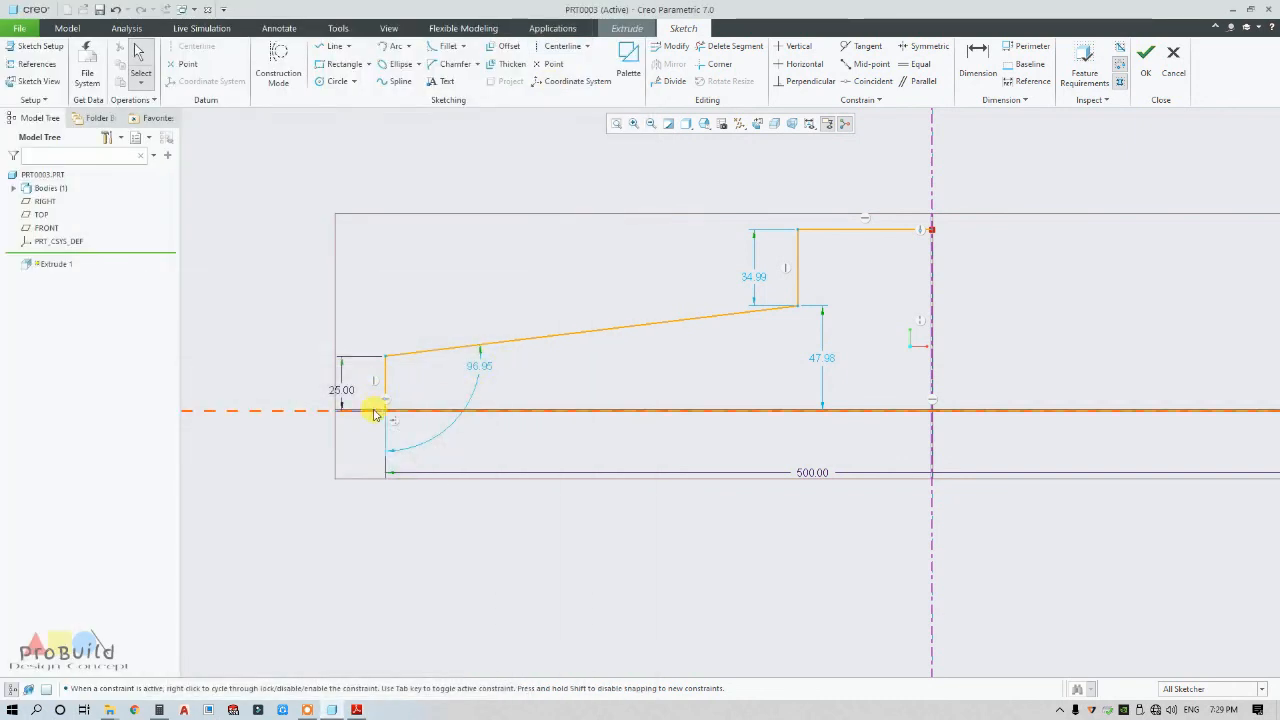
scroll(375, 413, up, 5)
click(978, 60)
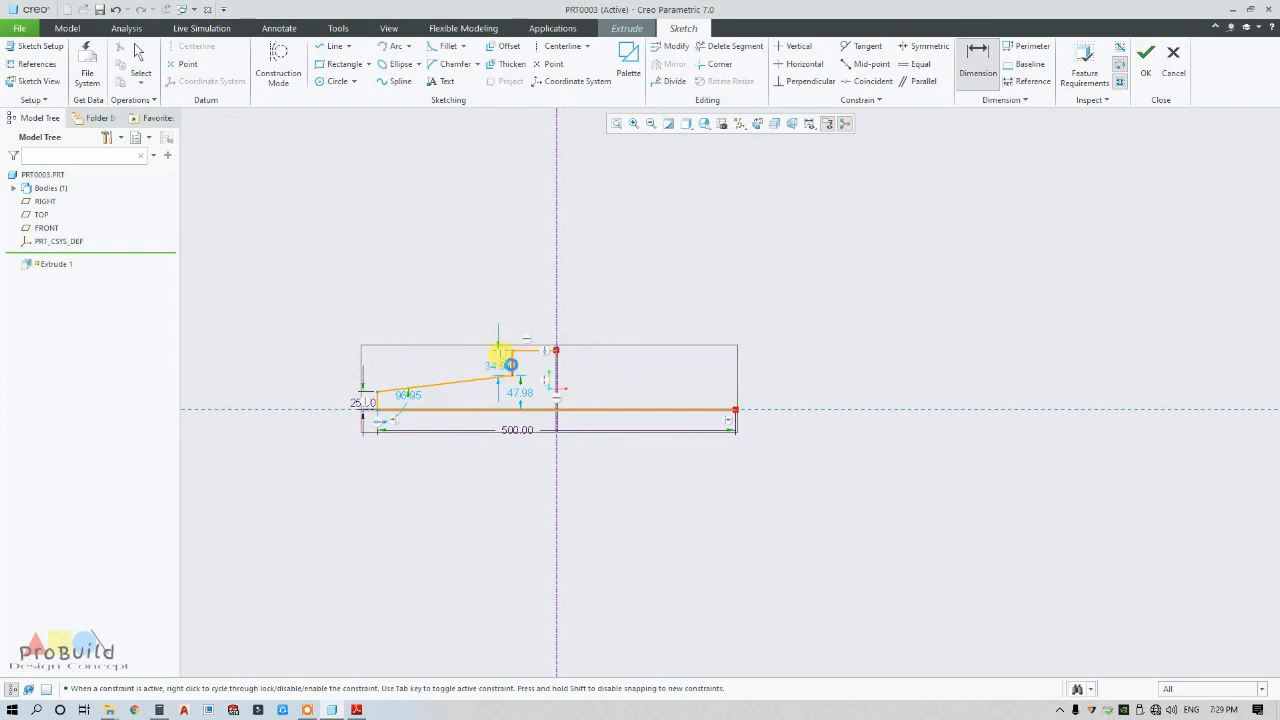
middle_click(410, 312)
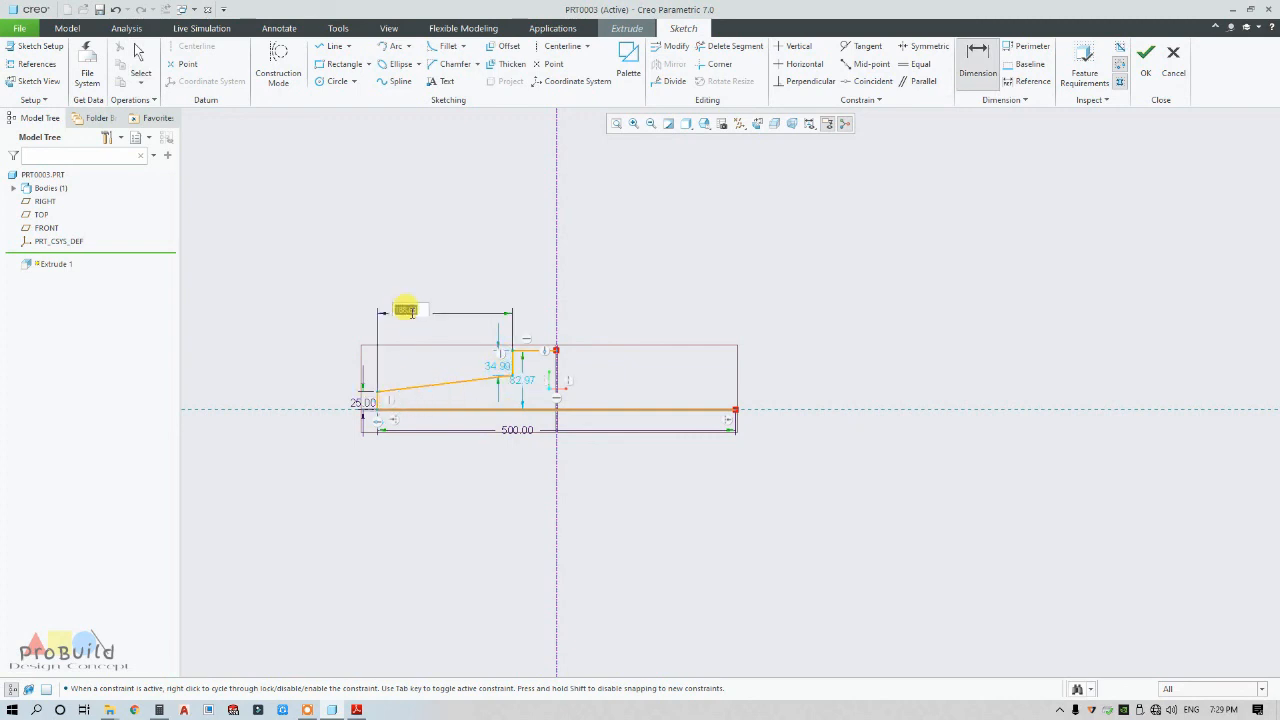
text(150)
key(Return)
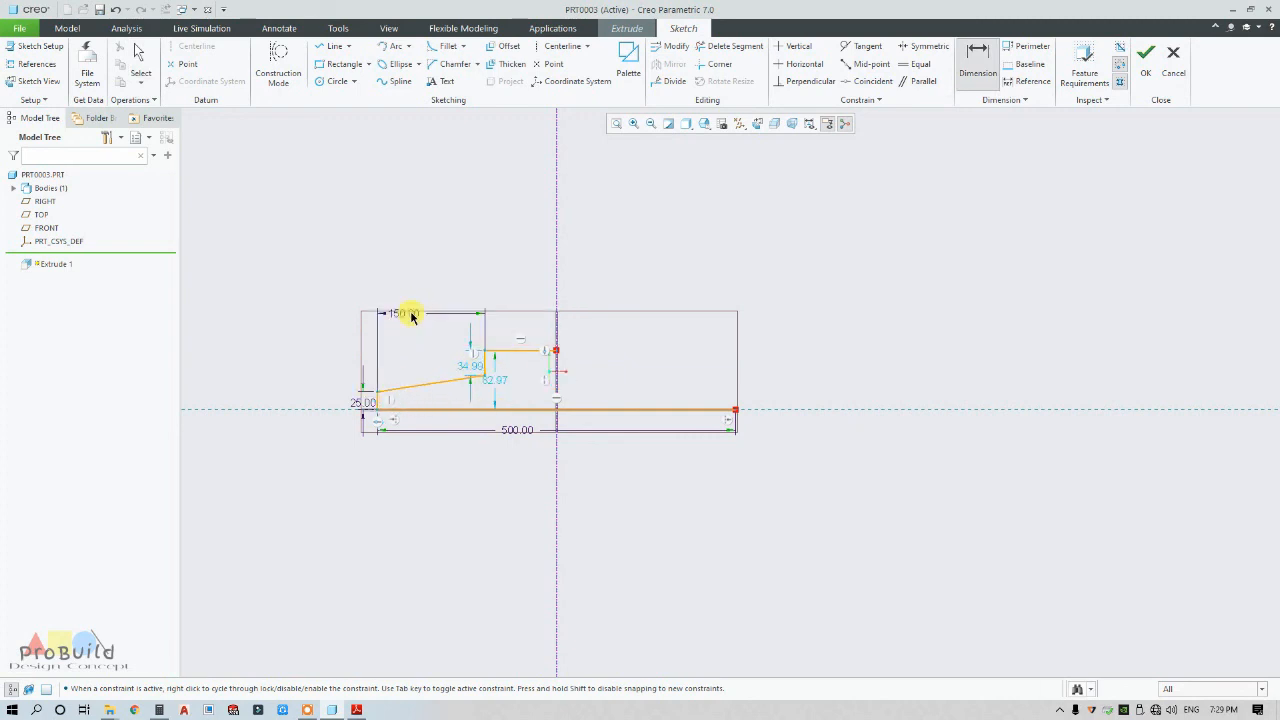
Set the height of the vertical step above the sloped line to 10 mm.
scroll(468, 368, down, 3)
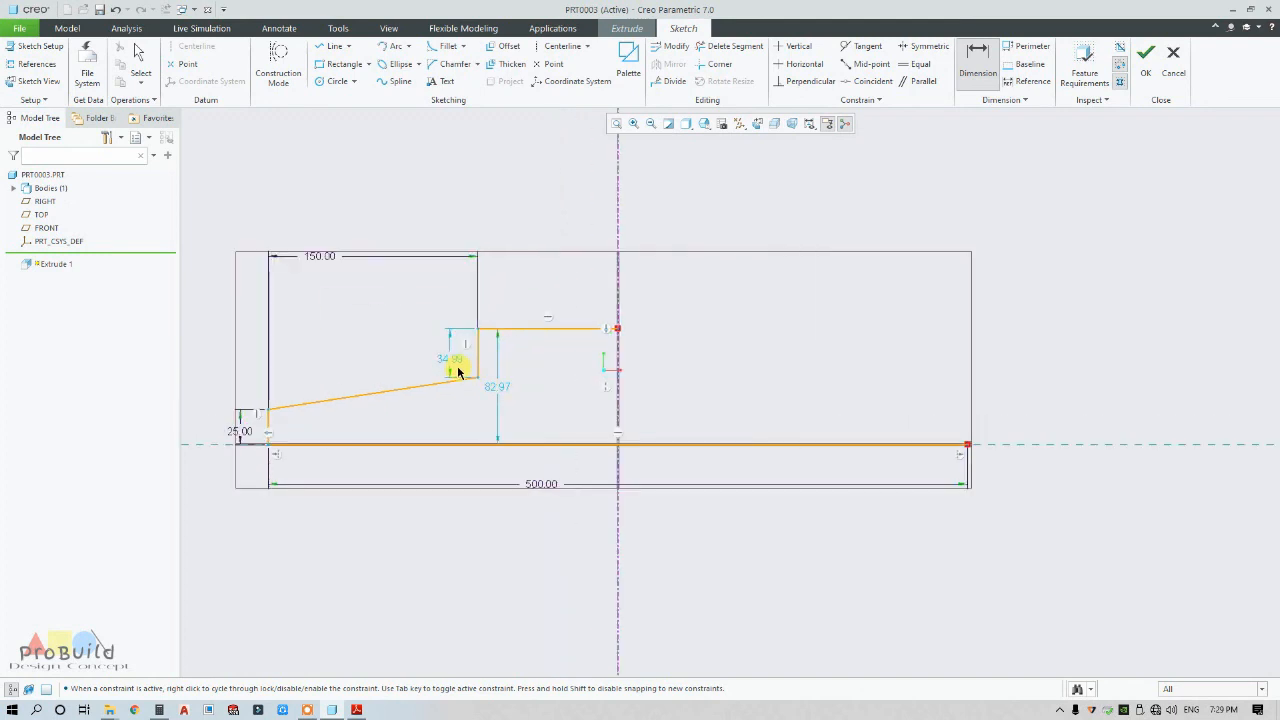
double_click(455, 362)
text(10)
key(Return)
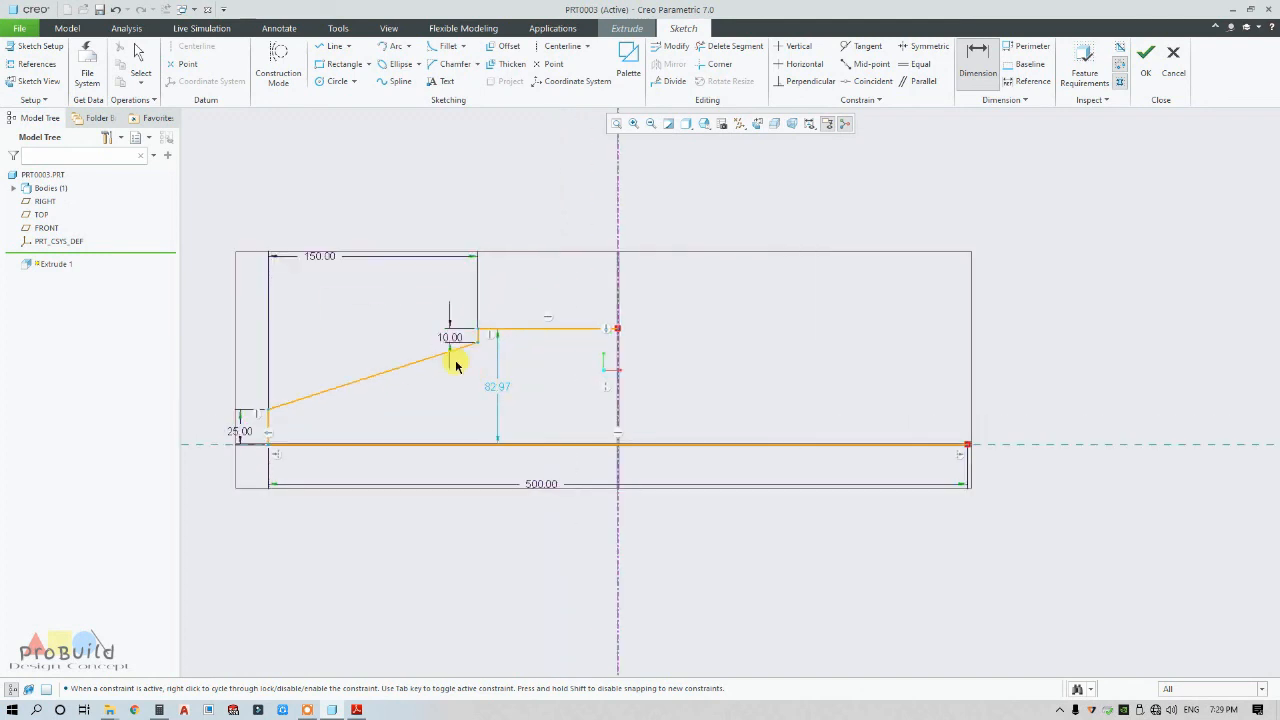
middle_click(376, 398)
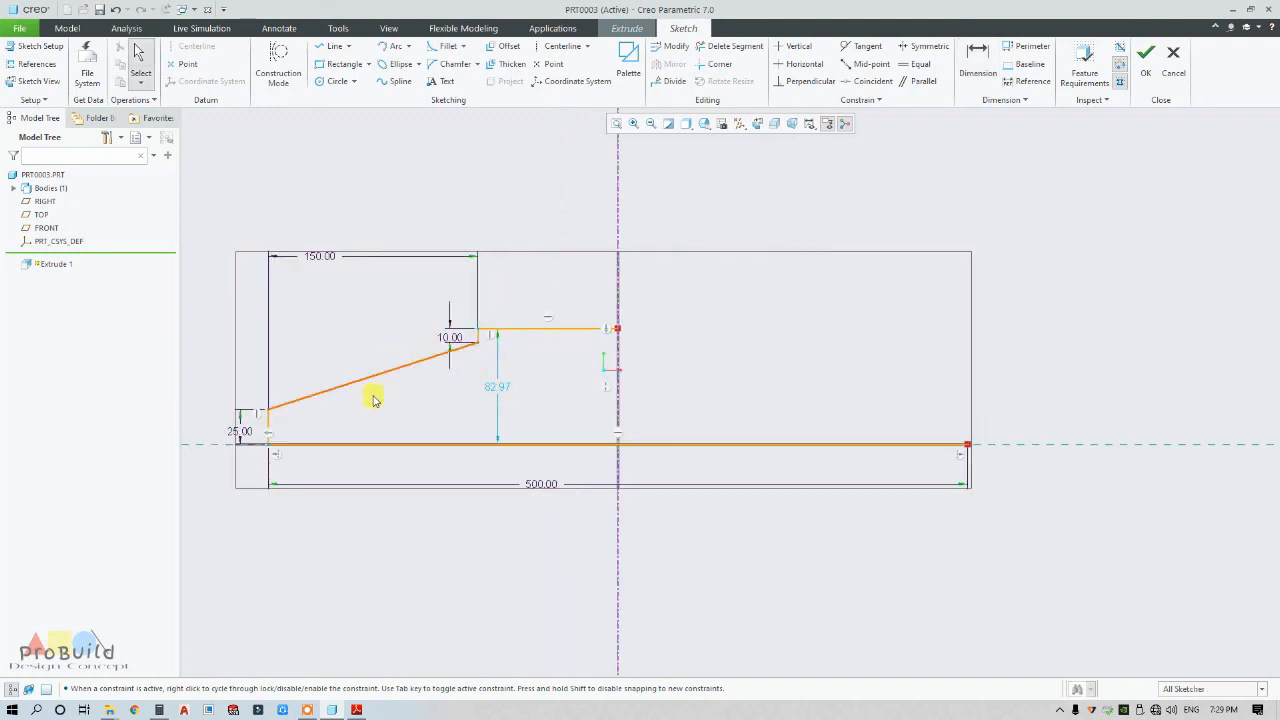
Consult the PDF drawing, and dimension the height from the base line to the profile's top horizontal edge as 50 mm.
click(356, 710)
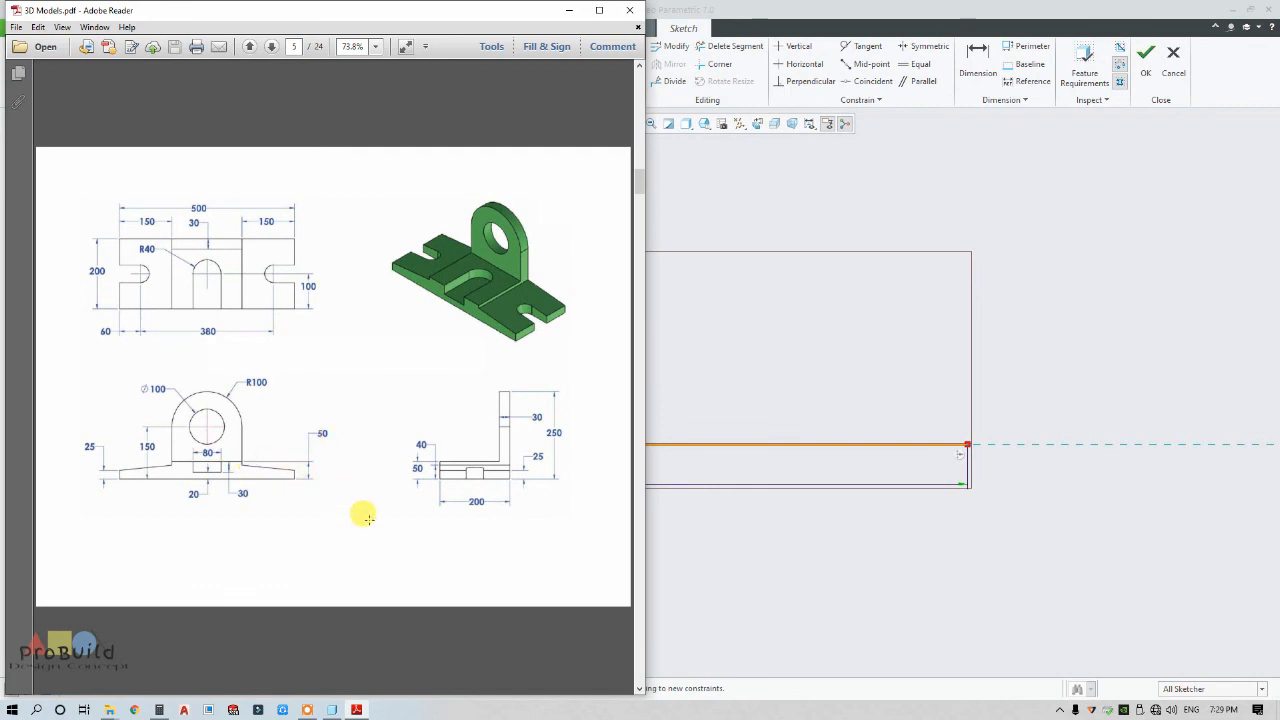
click(660, 405)
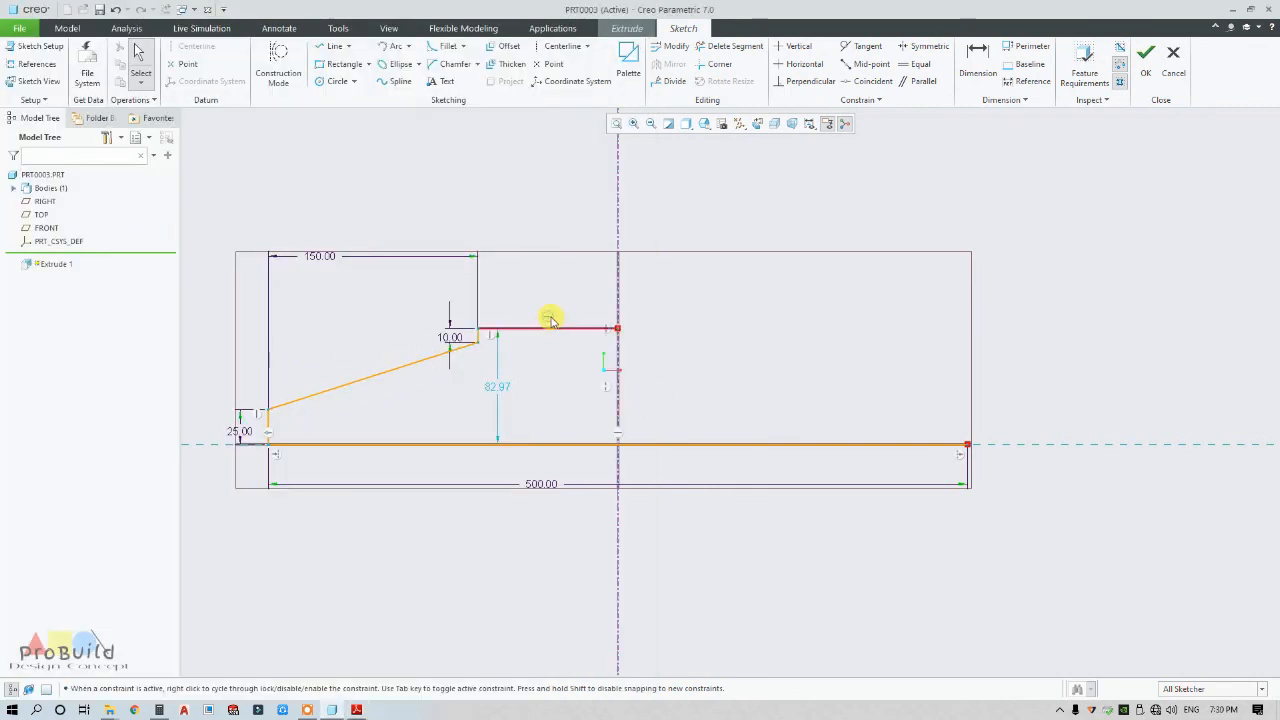
click(978, 62)
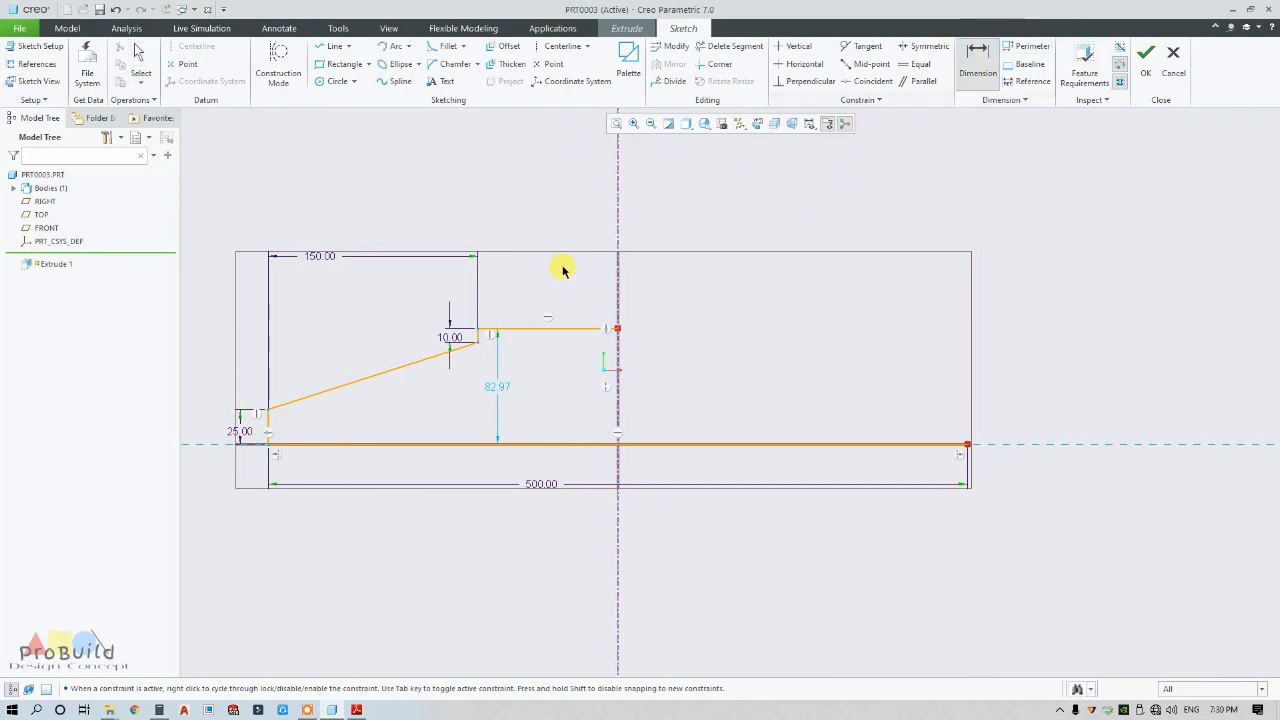
click(489, 330)
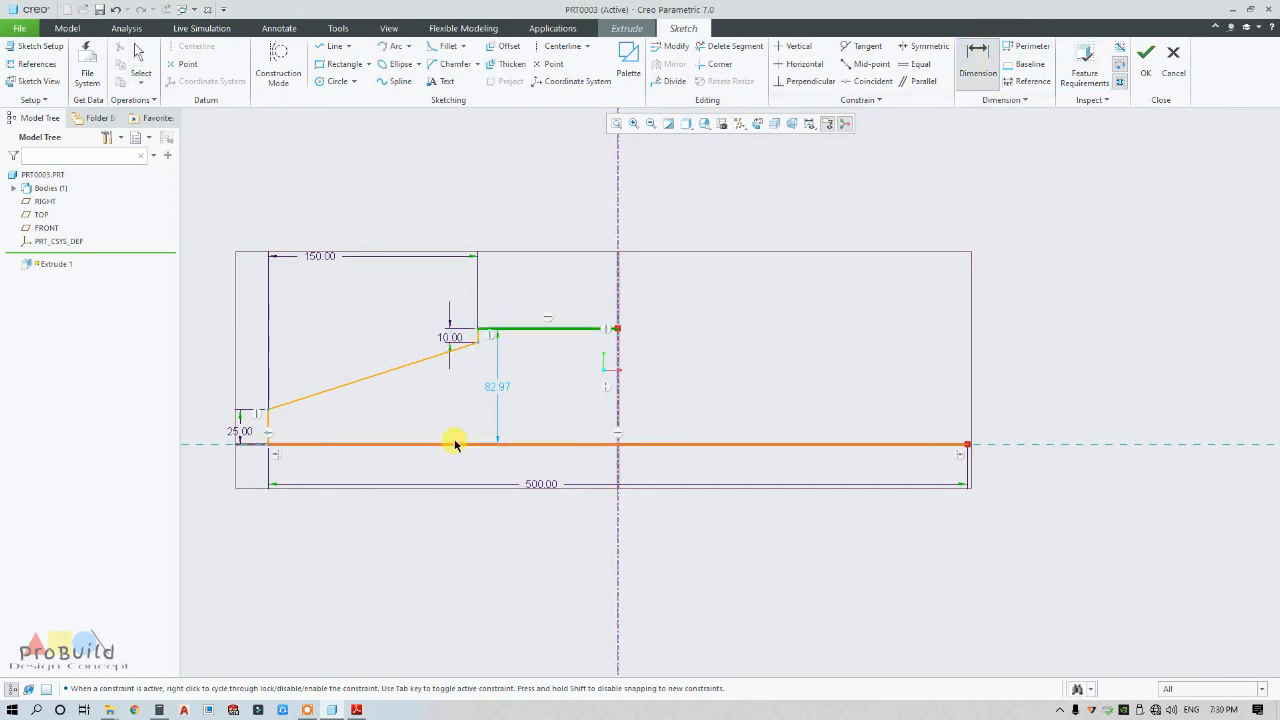
click(451, 444)
middle_click(202, 397)
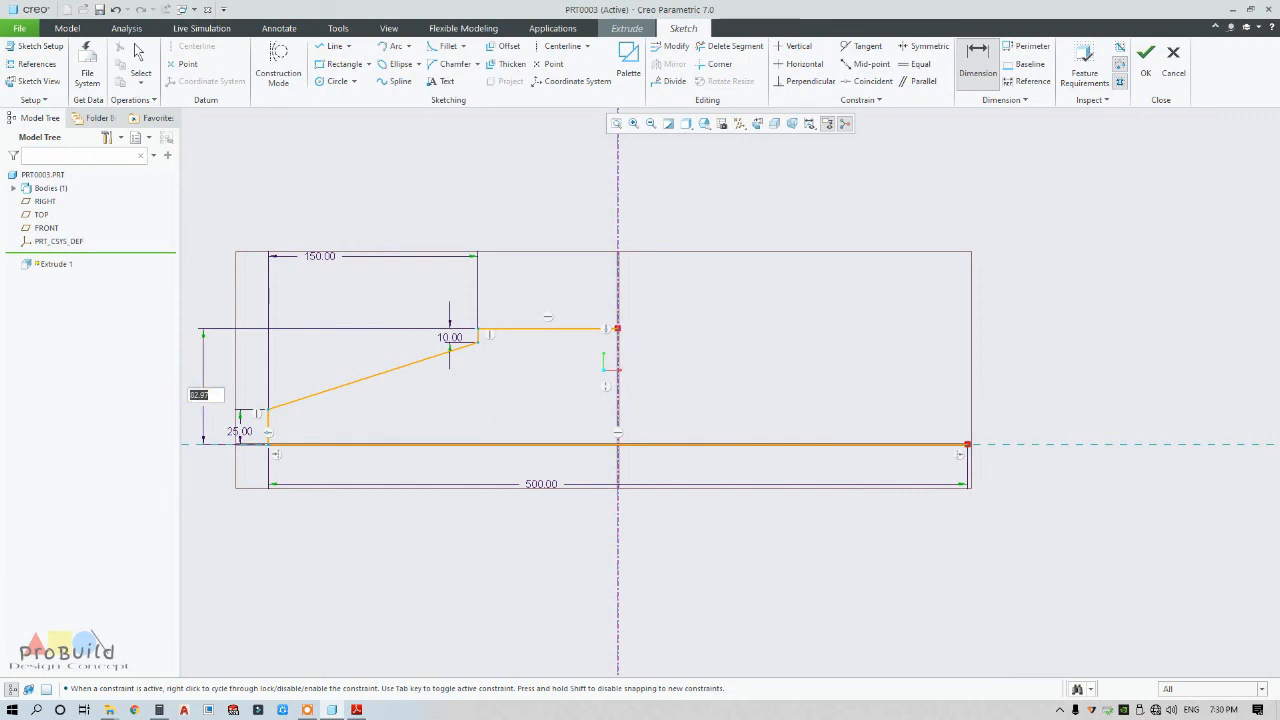
text(50)
key(Return)
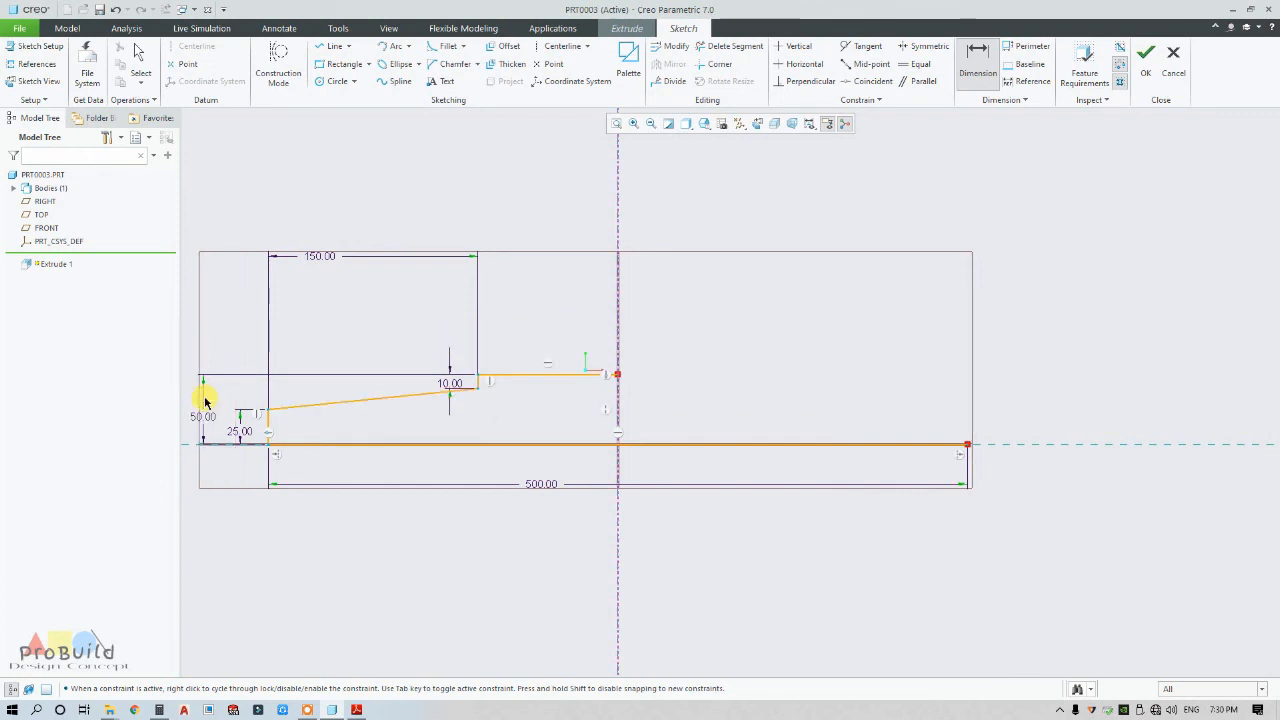
middle_click(335, 330)
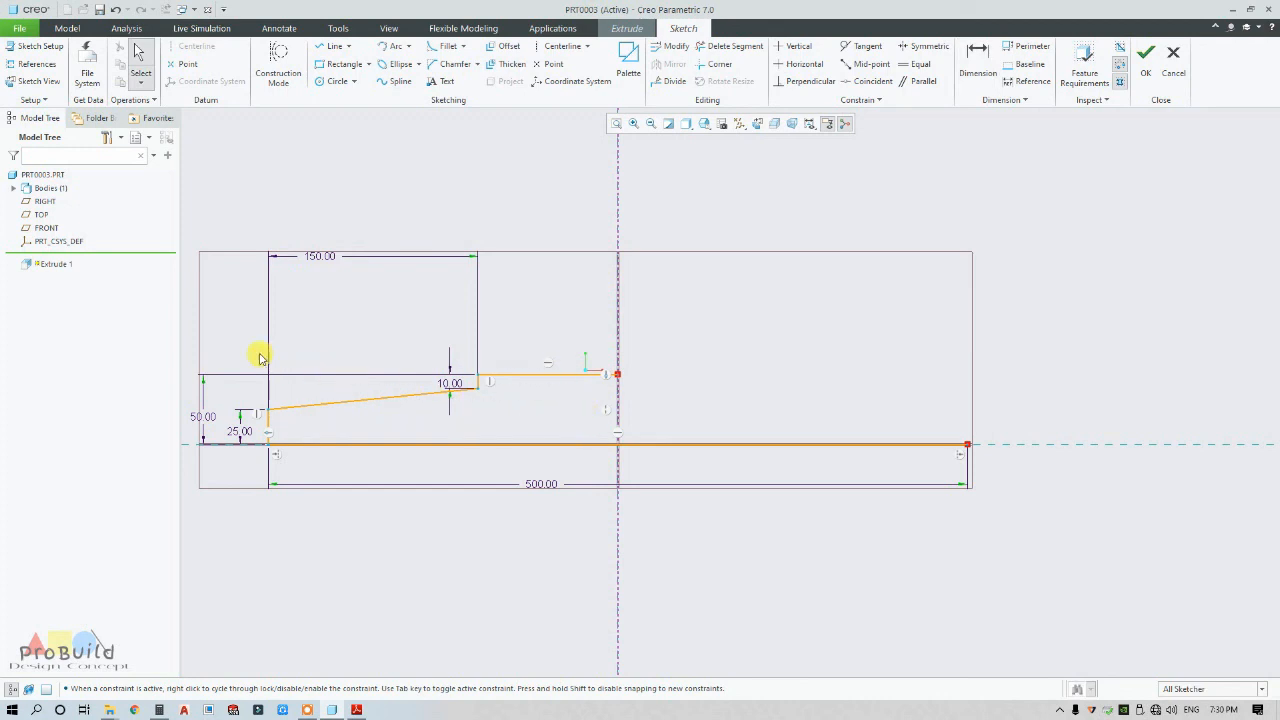
Mirror the left half profile about the vertical centerline and finish the base sketch.
drag(242, 336, 243, 336)
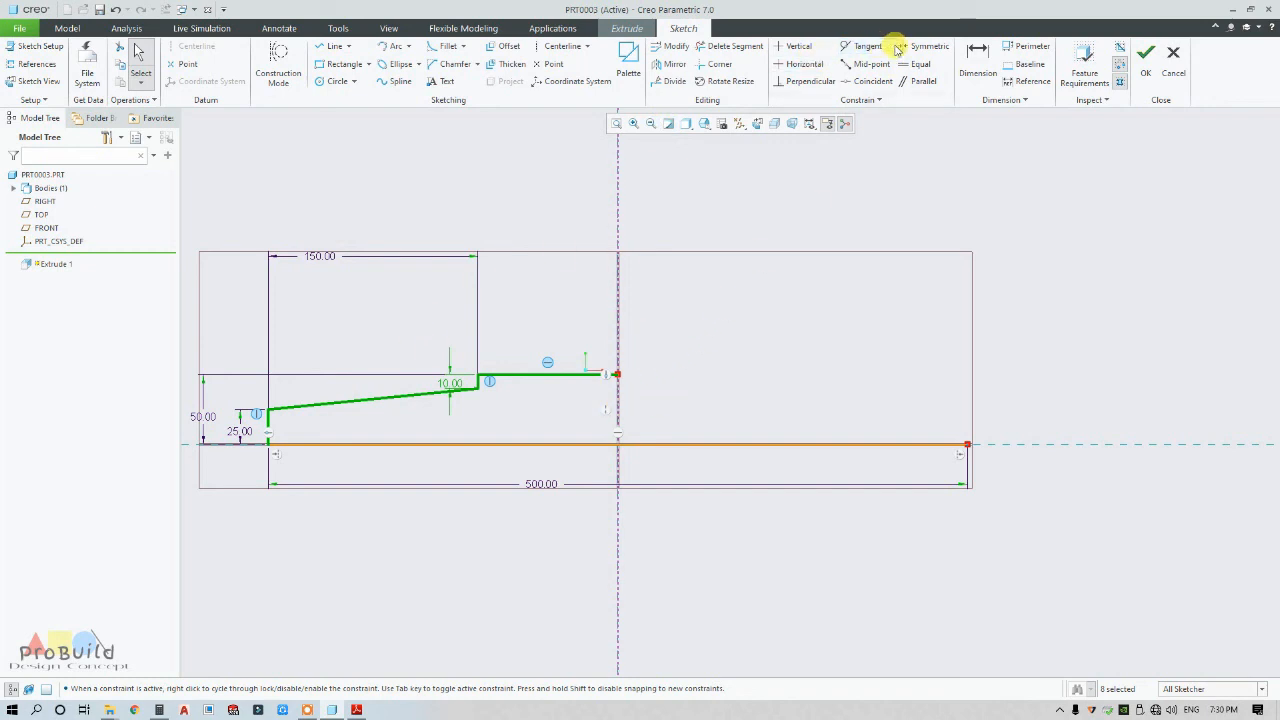
click(682, 63)
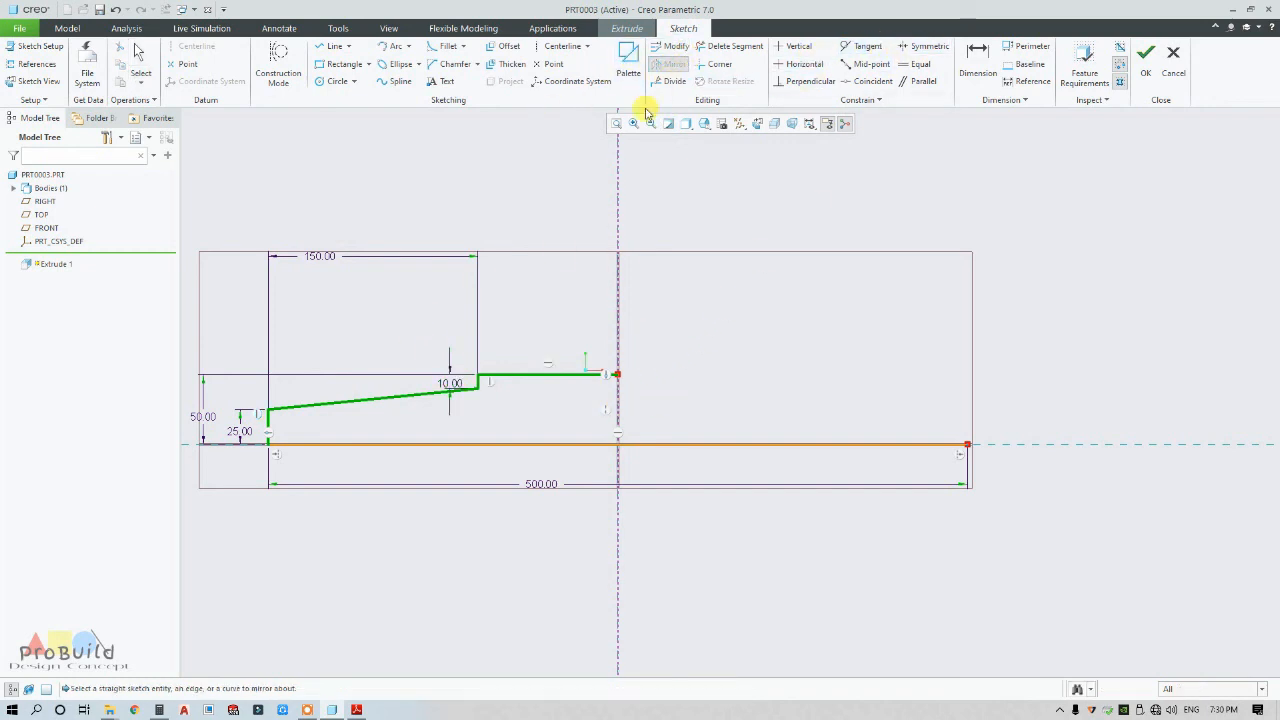
click(615, 183)
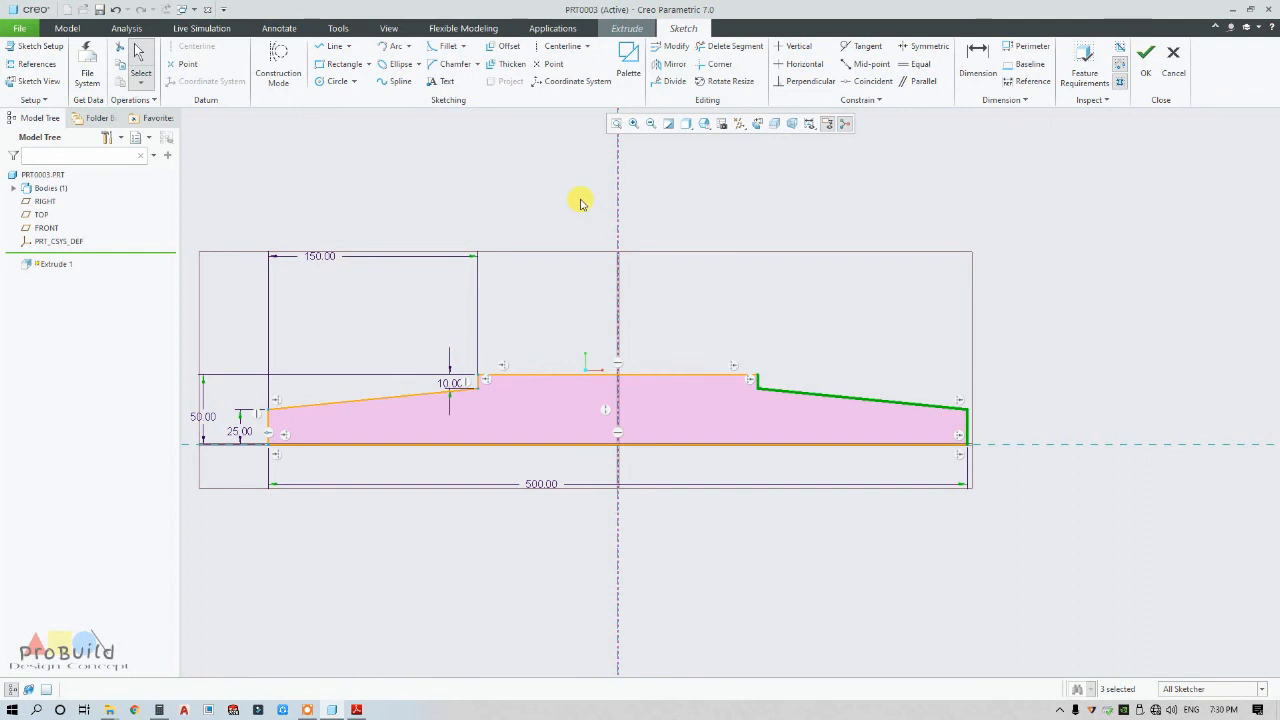
scroll(580, 215, down, 2)
scroll(556, 274, up, 2)
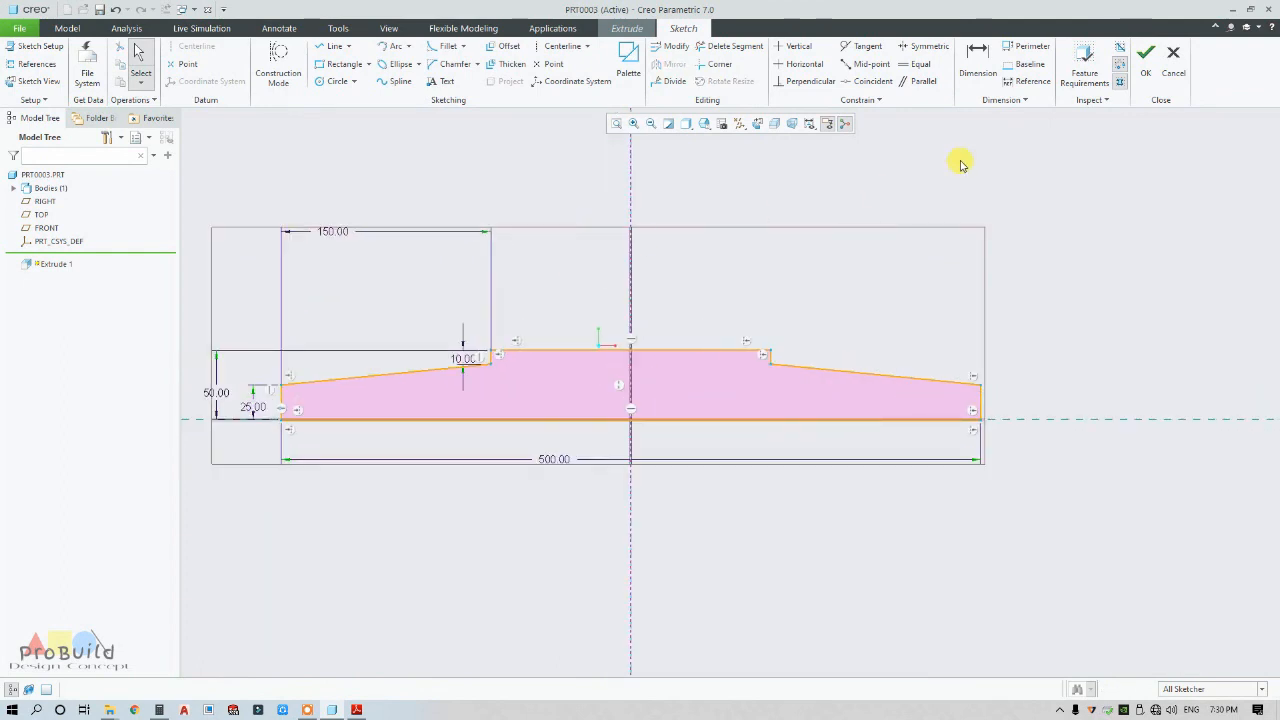
scroll(634, 294, down, 2)
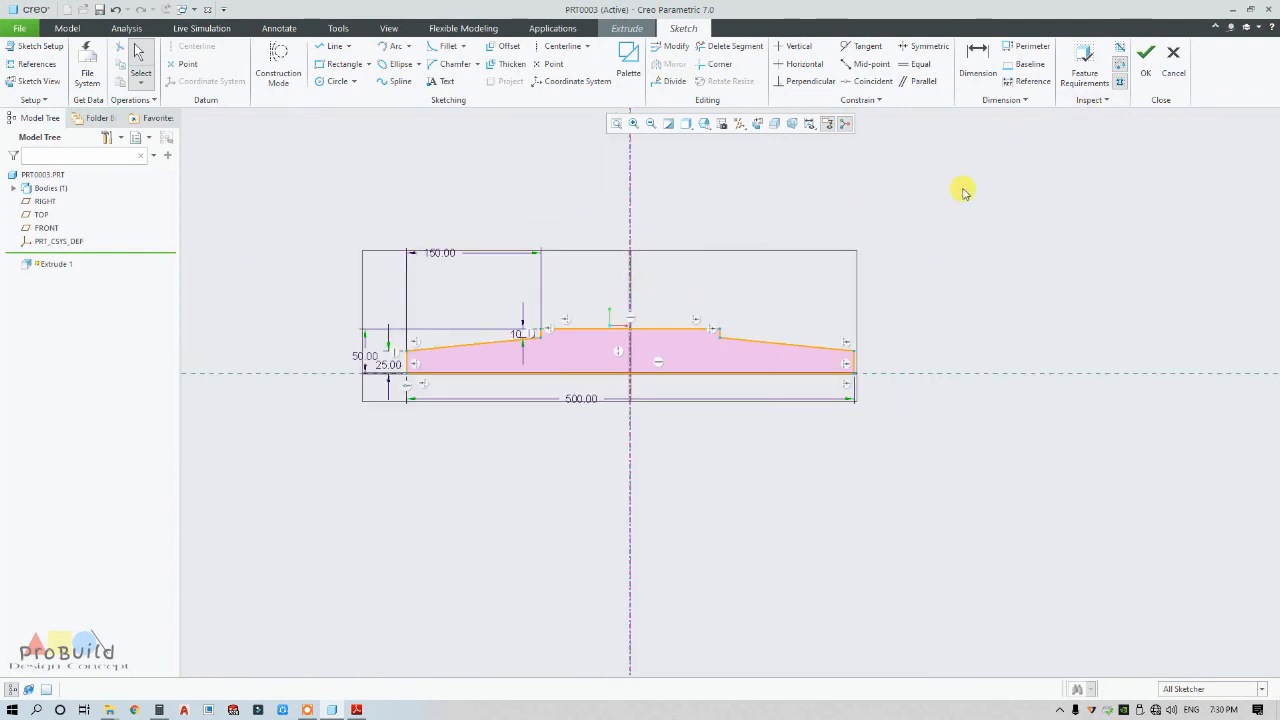
click(1145, 62)
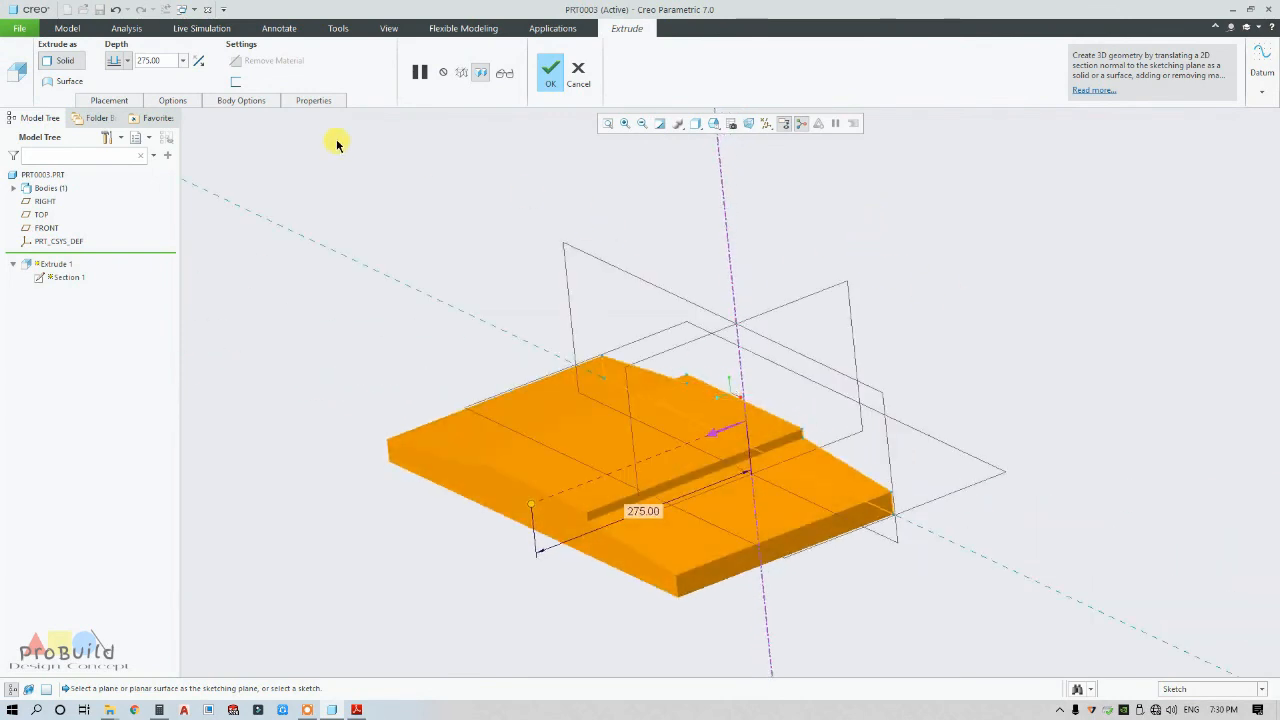
Consult the PDF drawing for the base depth, and extrude the profile symmetrically about the sketch plane to 200 mm.
click(127, 62)
click(119, 99)
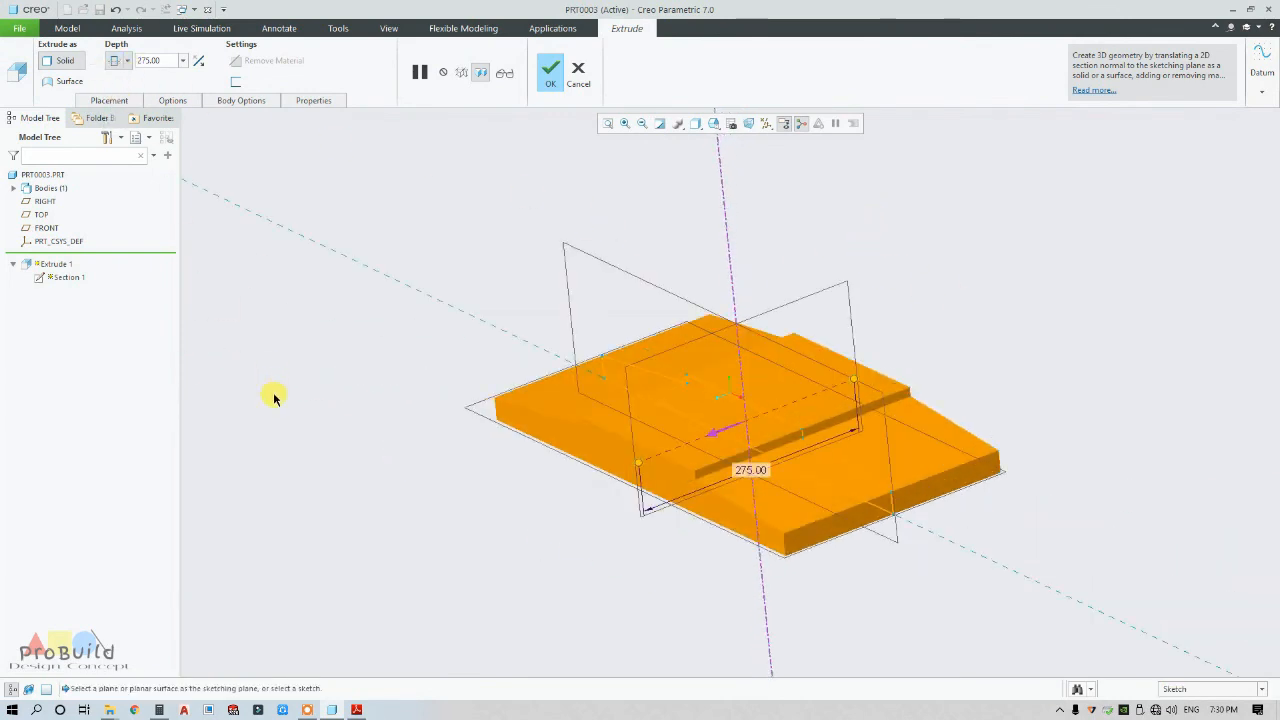
click(358, 710)
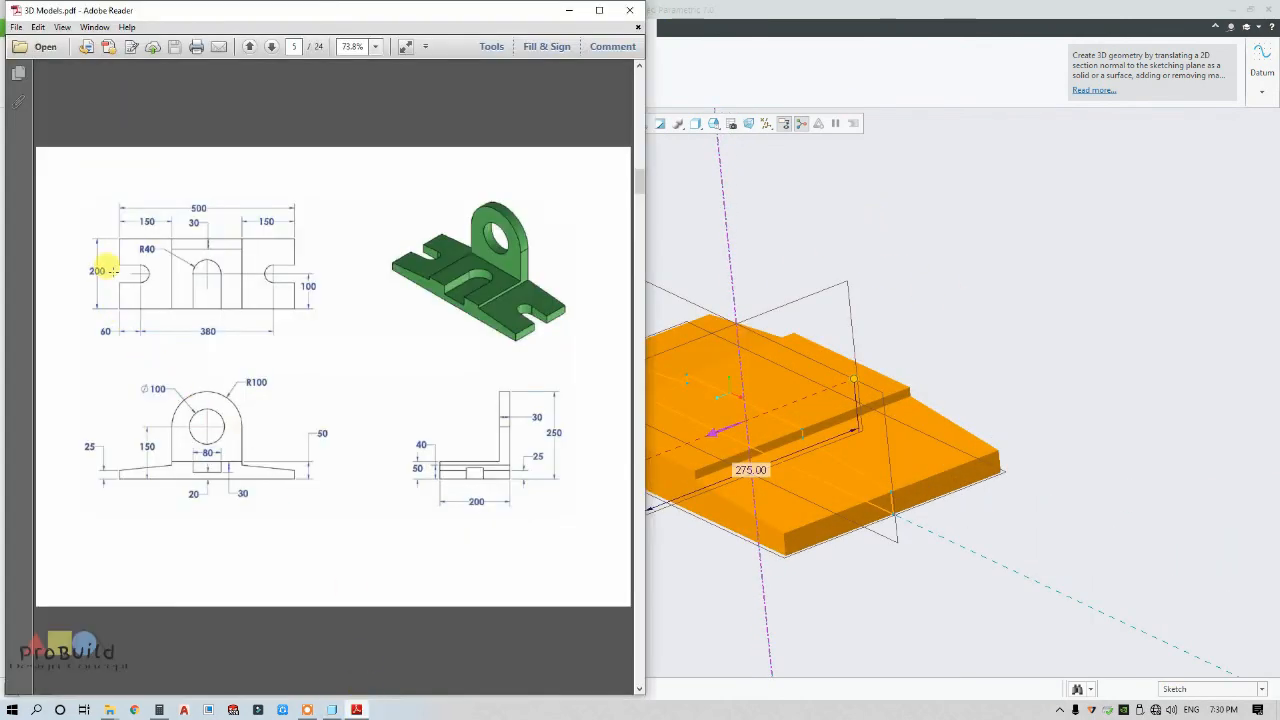
click(814, 274)
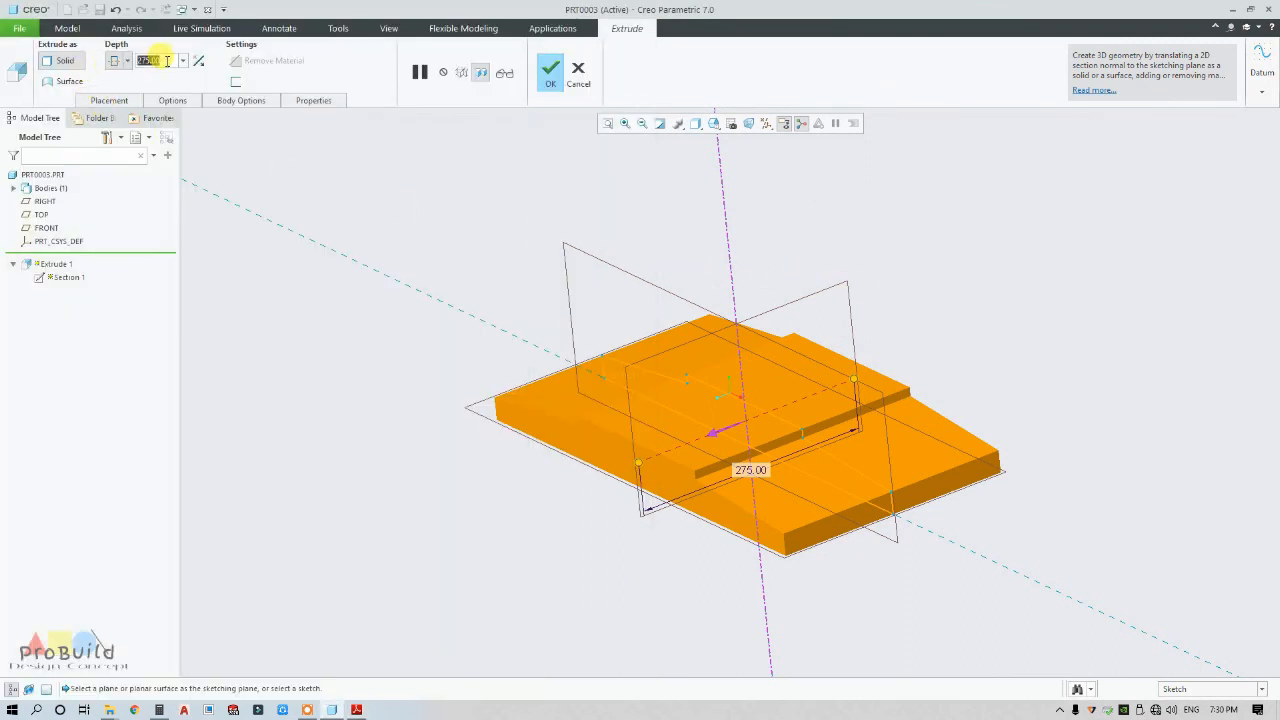
text(4)
text(00)
key(Return)
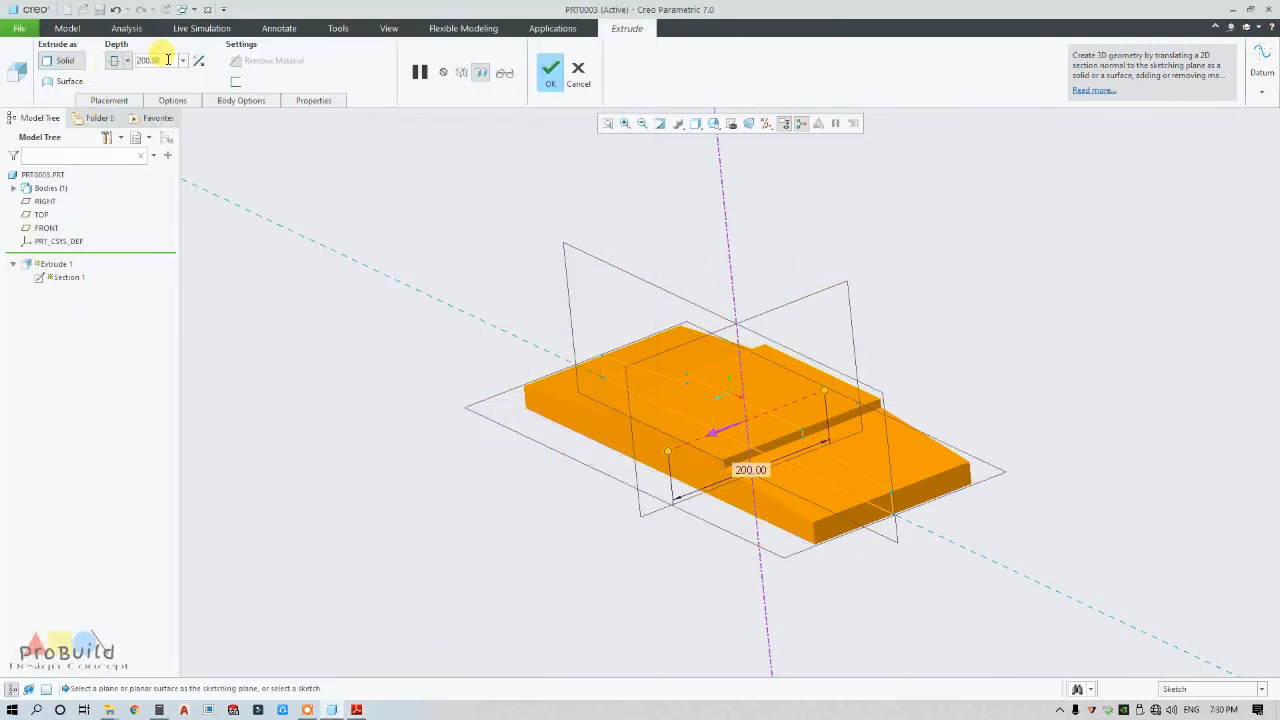
click(547, 82)
Consult the PDF's upright plate, and start an extrude sketch on the base's rear face, oriented parallel to the screen.
middle_drag(811, 266, 838, 350)
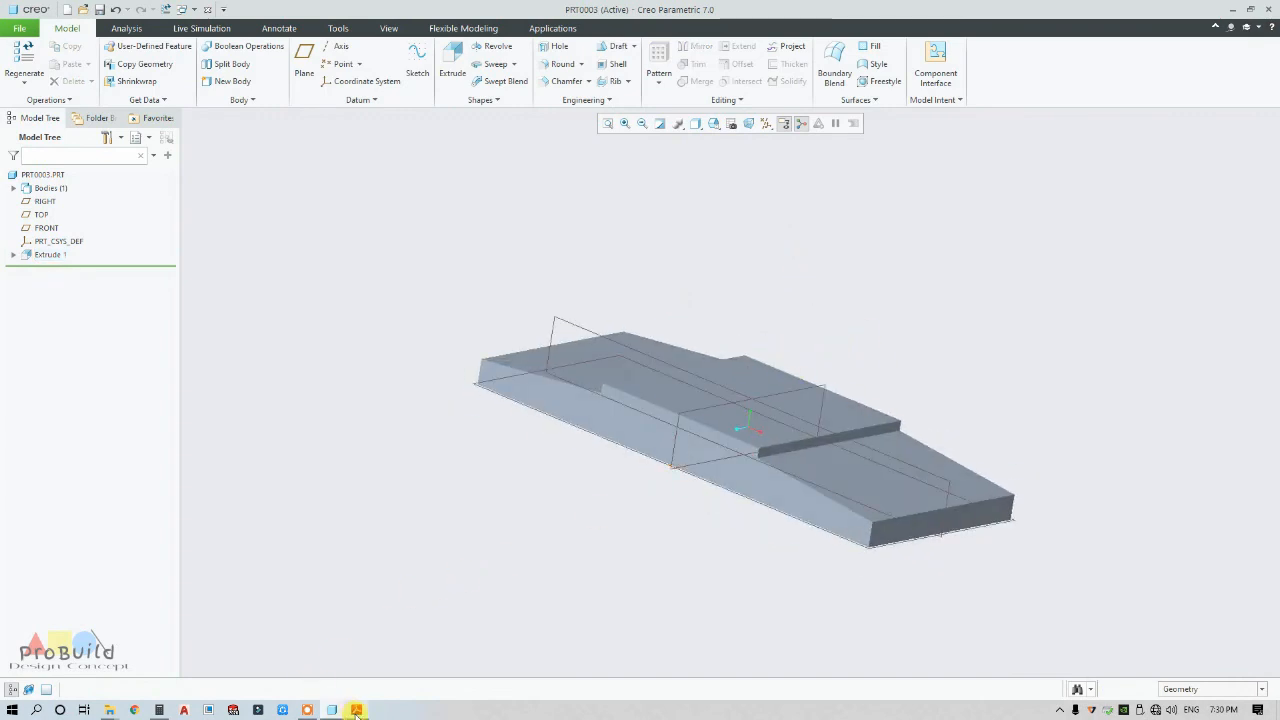
click(356, 710)
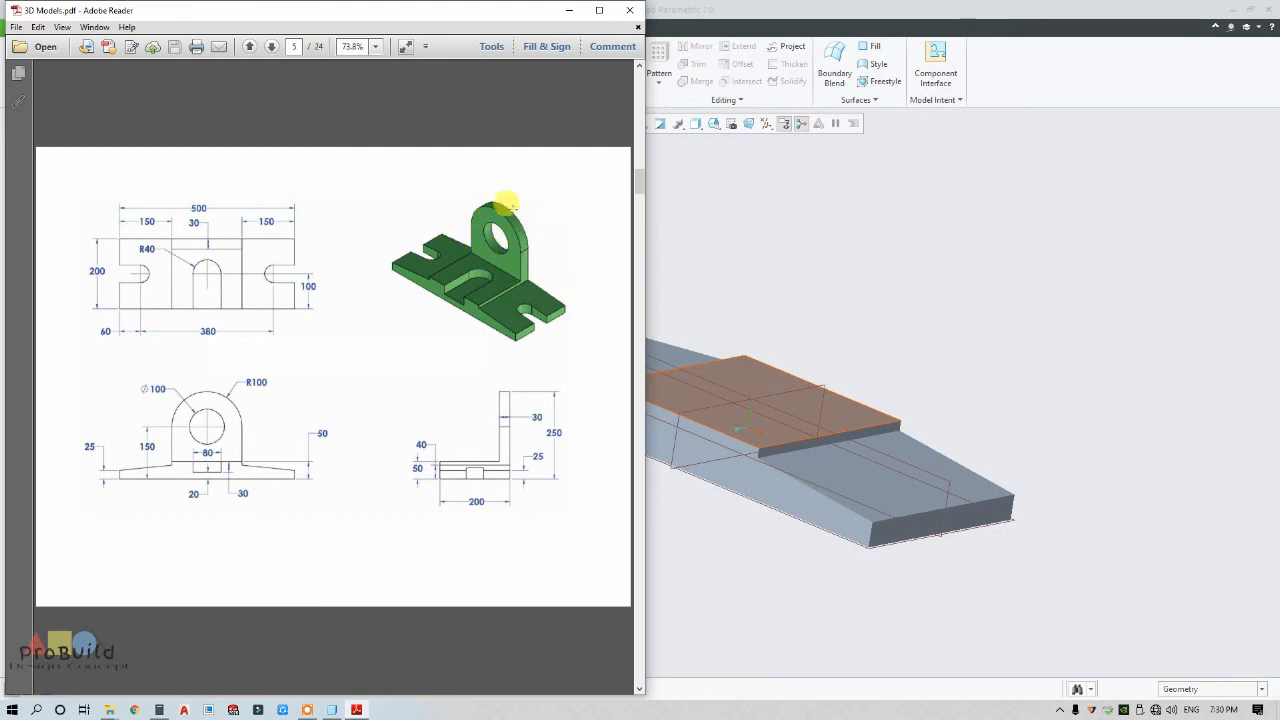
middle_drag(780, 300, 877, 394)
click(871, 404)
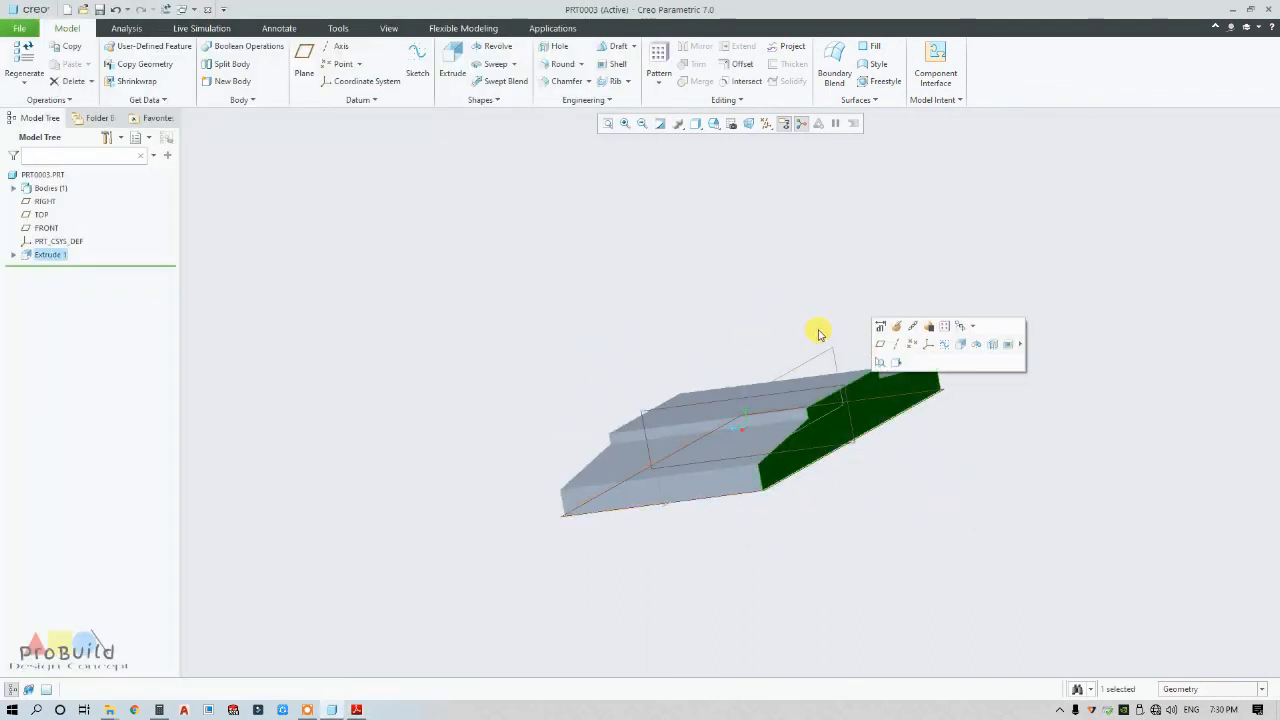
click(452, 60)
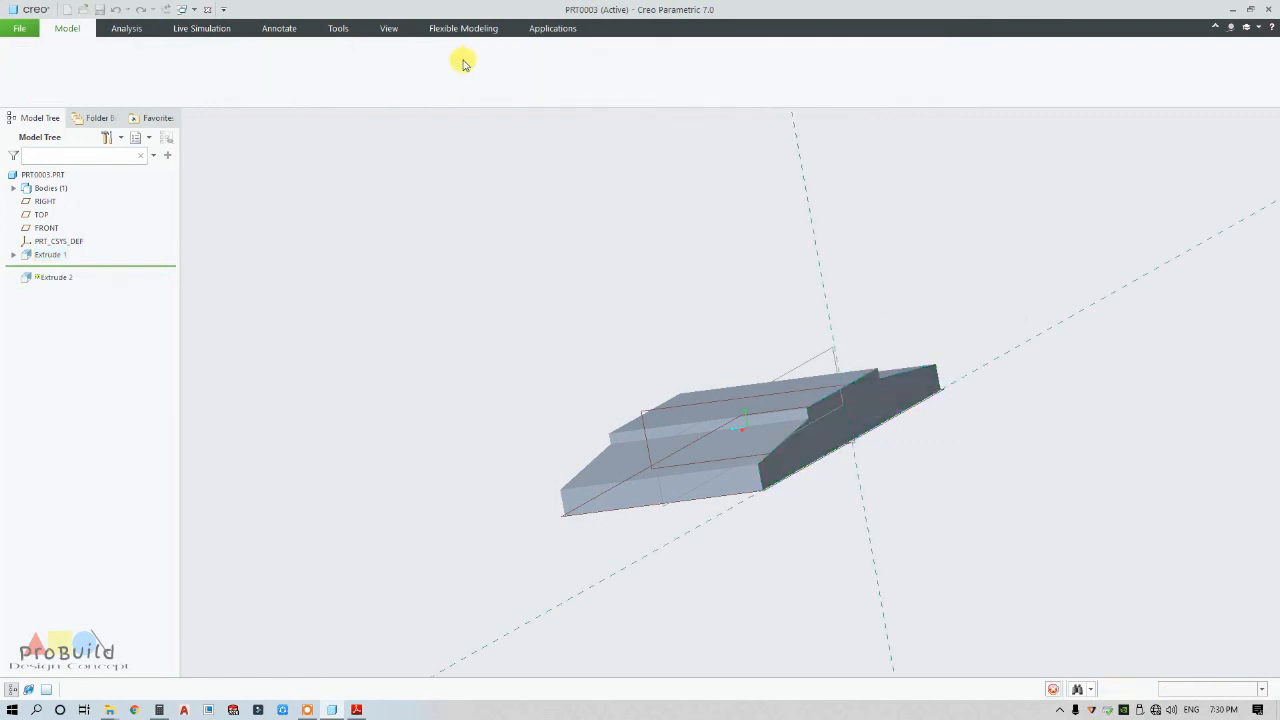
click(752, 121)
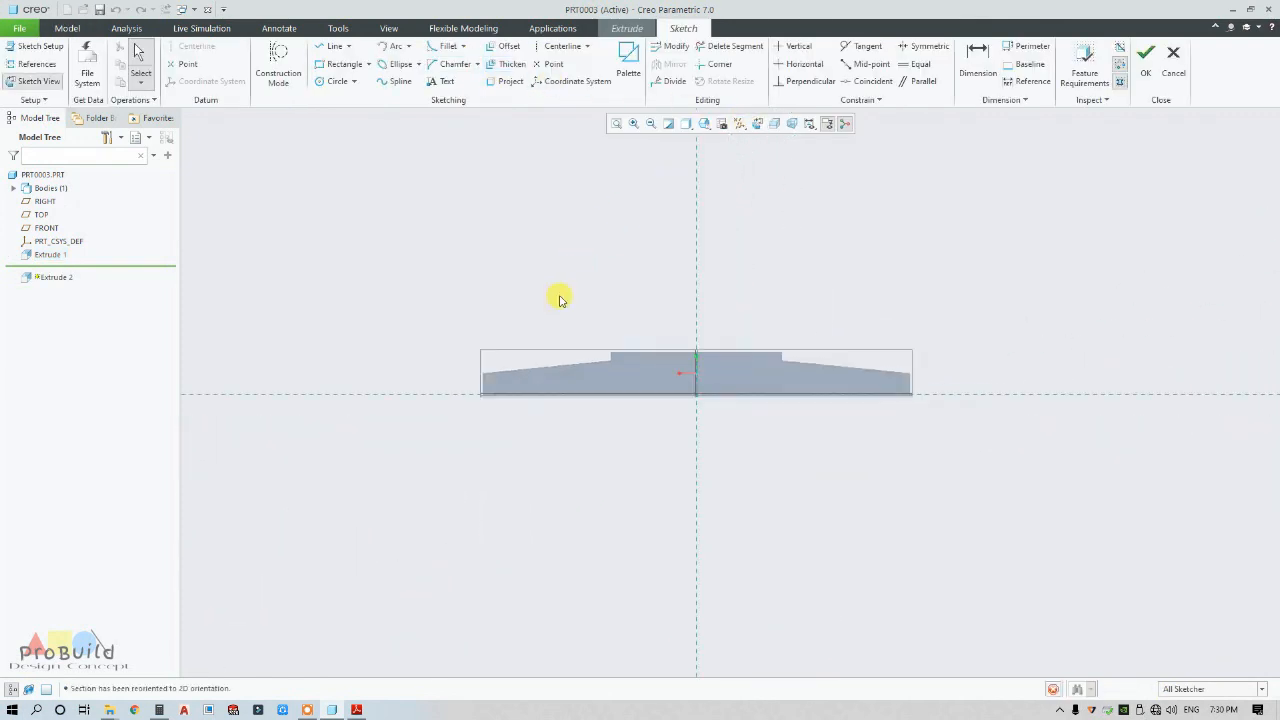
Add the raised section's top edge and its two vertical step edges as sketch references.
click(37, 63)
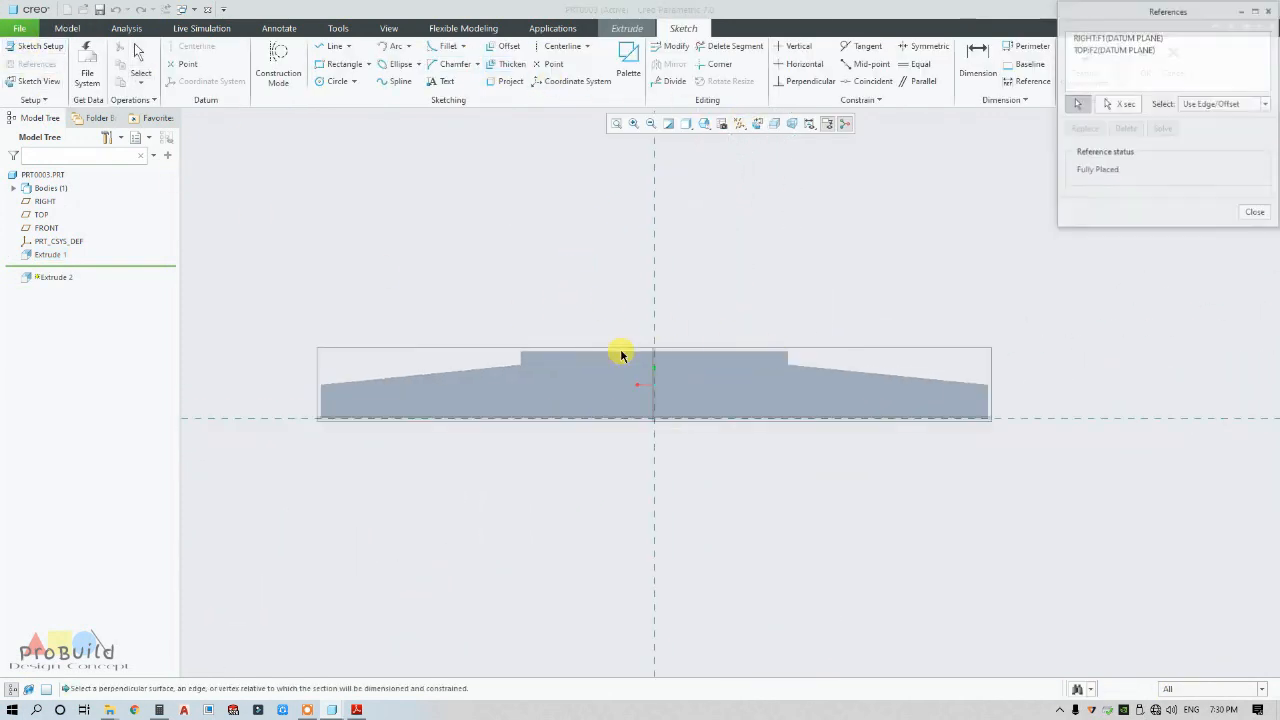
click(620, 351)
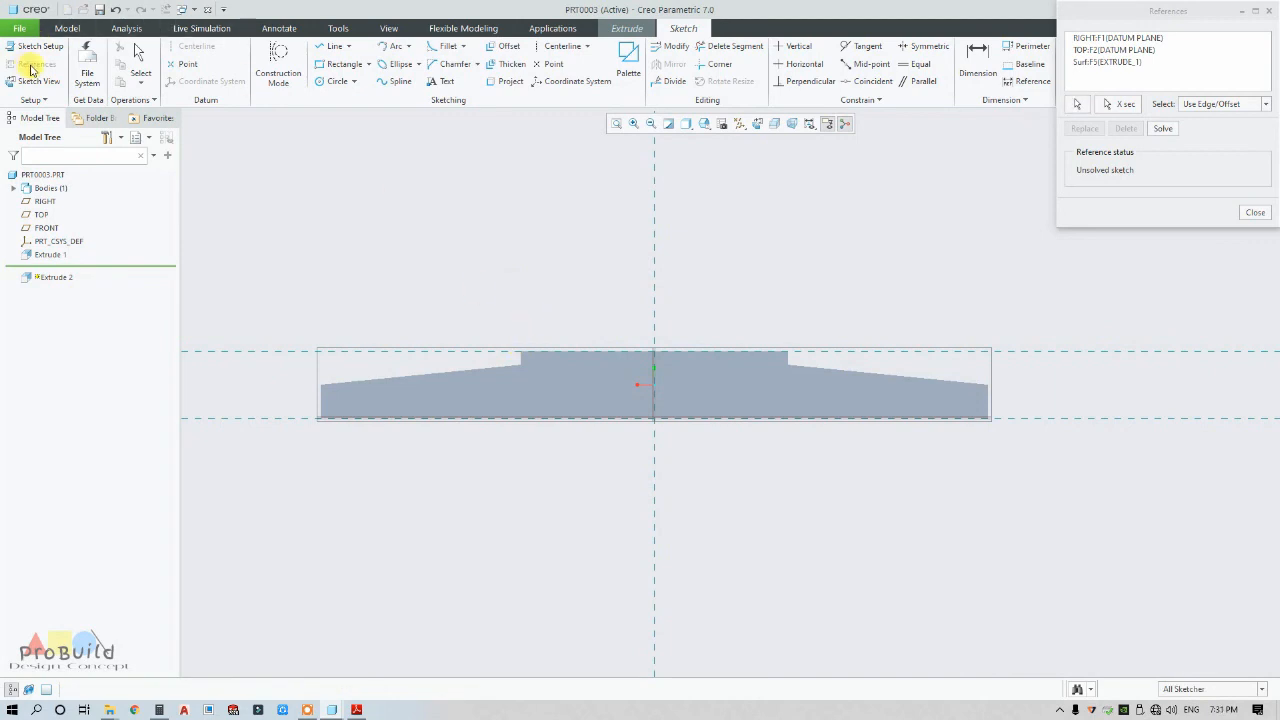
click(1078, 105)
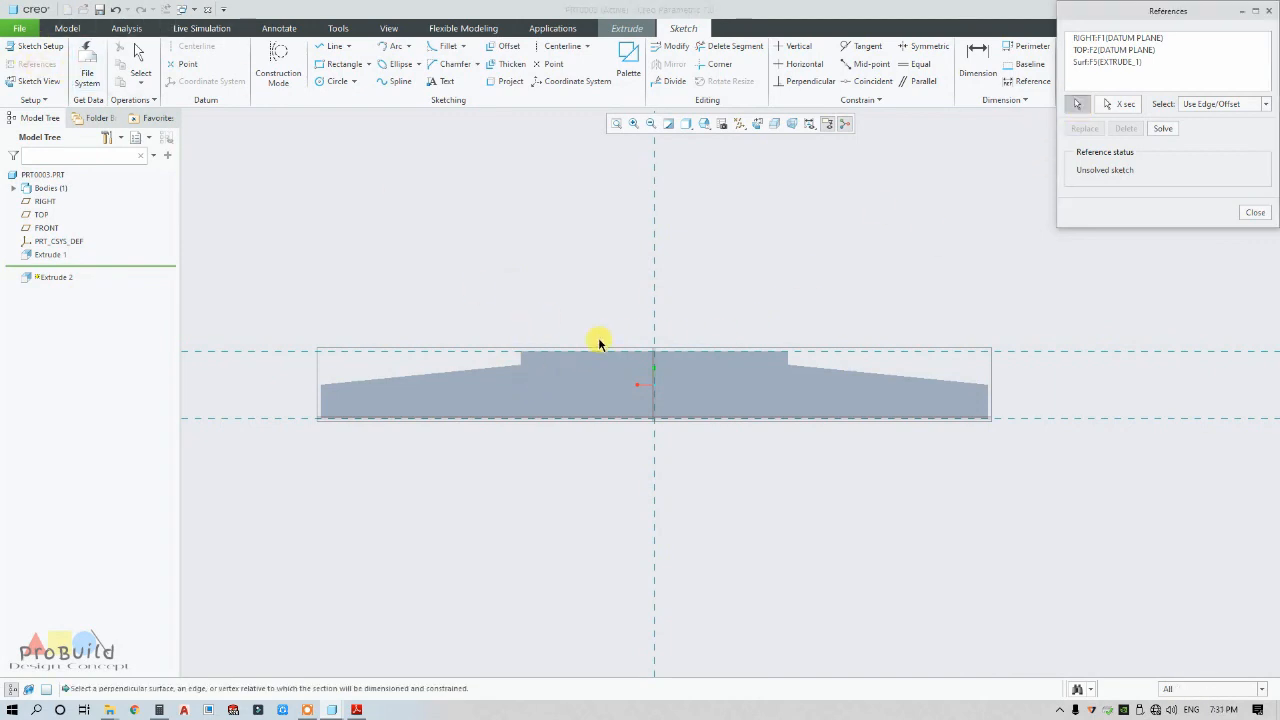
scroll(522, 356, up, 3)
click(517, 358)
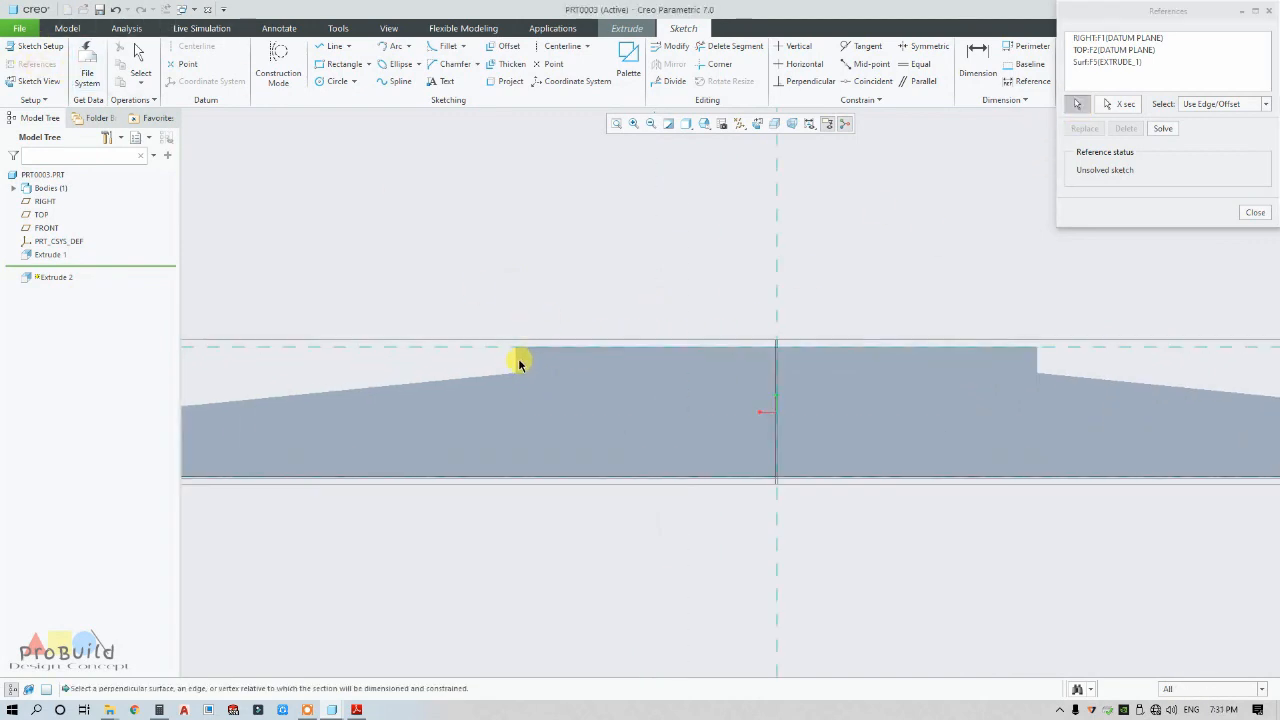
click(1039, 362)
scroll(466, 300, down, 6)
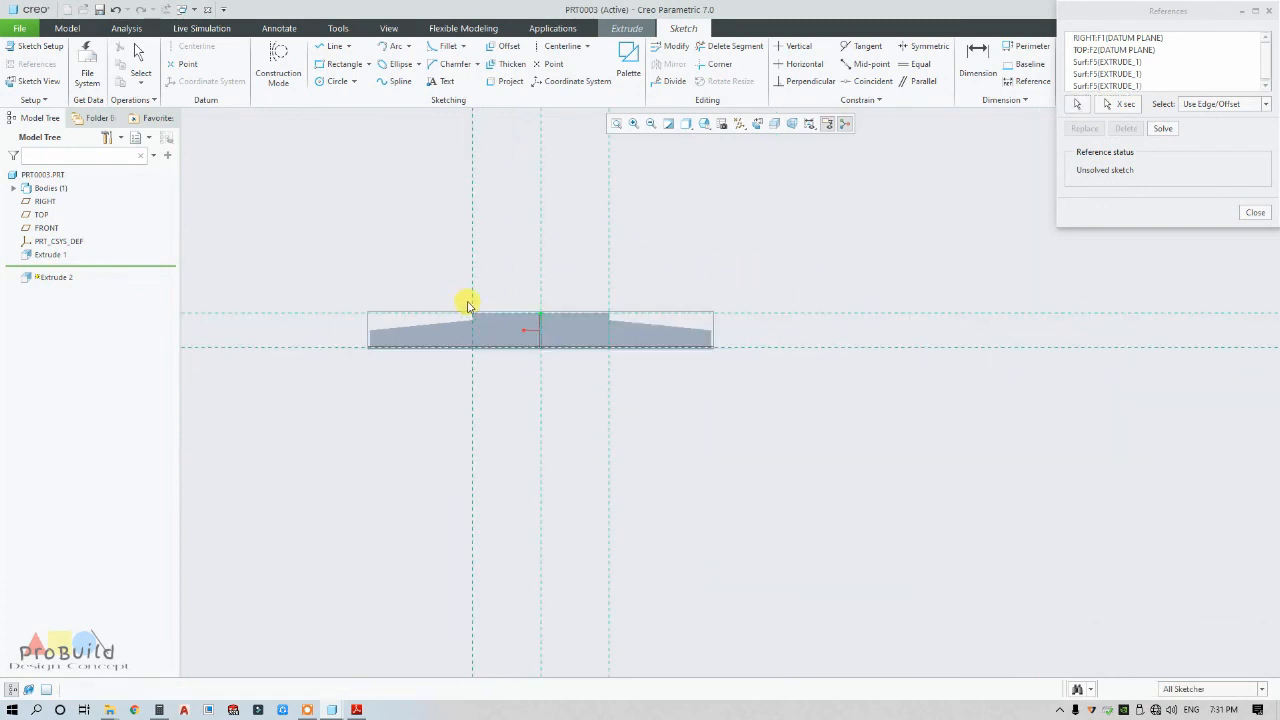
scroll(522, 328, up, 2)
middle_click(407, 567)
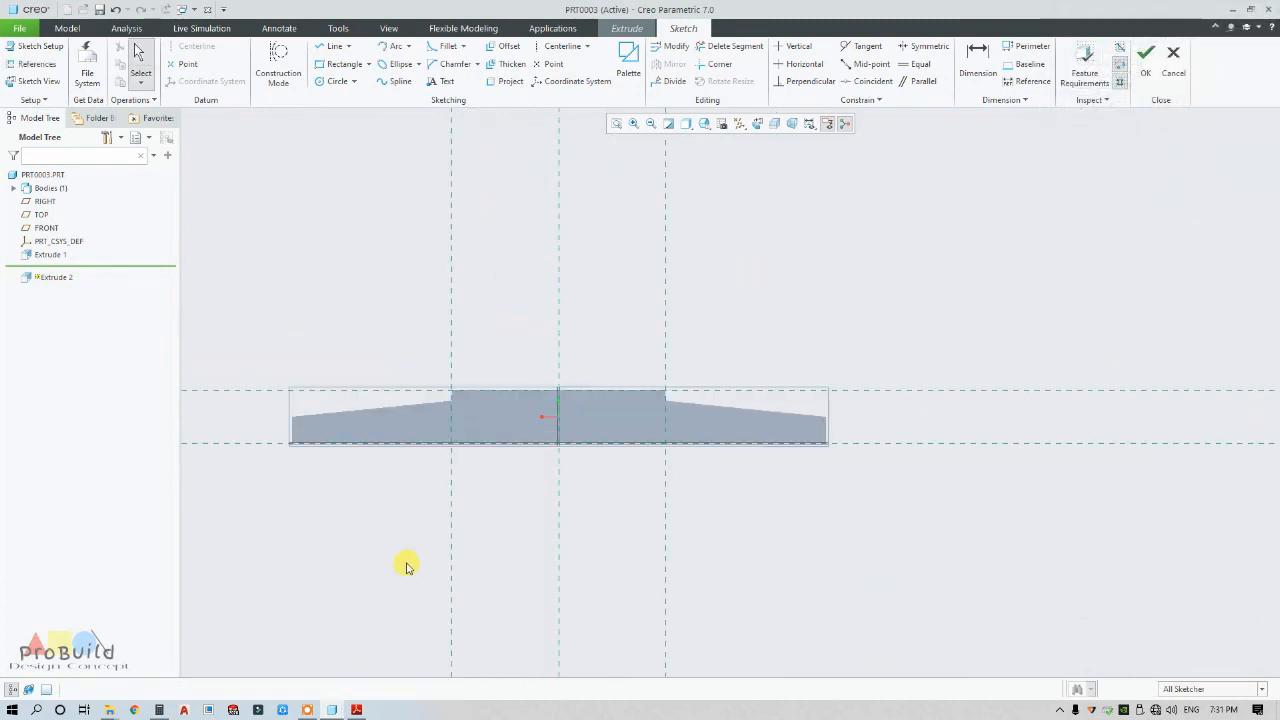
Consult the PDF drawing, and sketch a circle about 229 mm in diameter on the vertical reference, centered about 215 mm above the base's top edge.
click(355, 709)
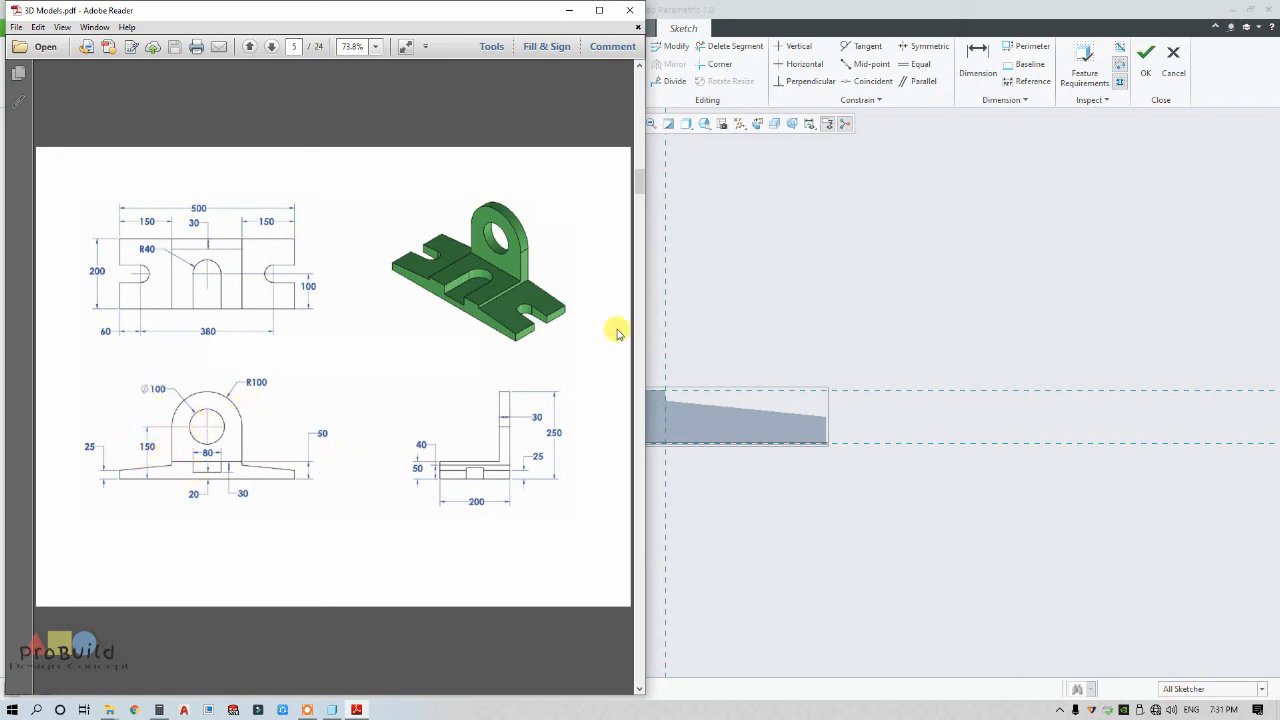
click(707, 316)
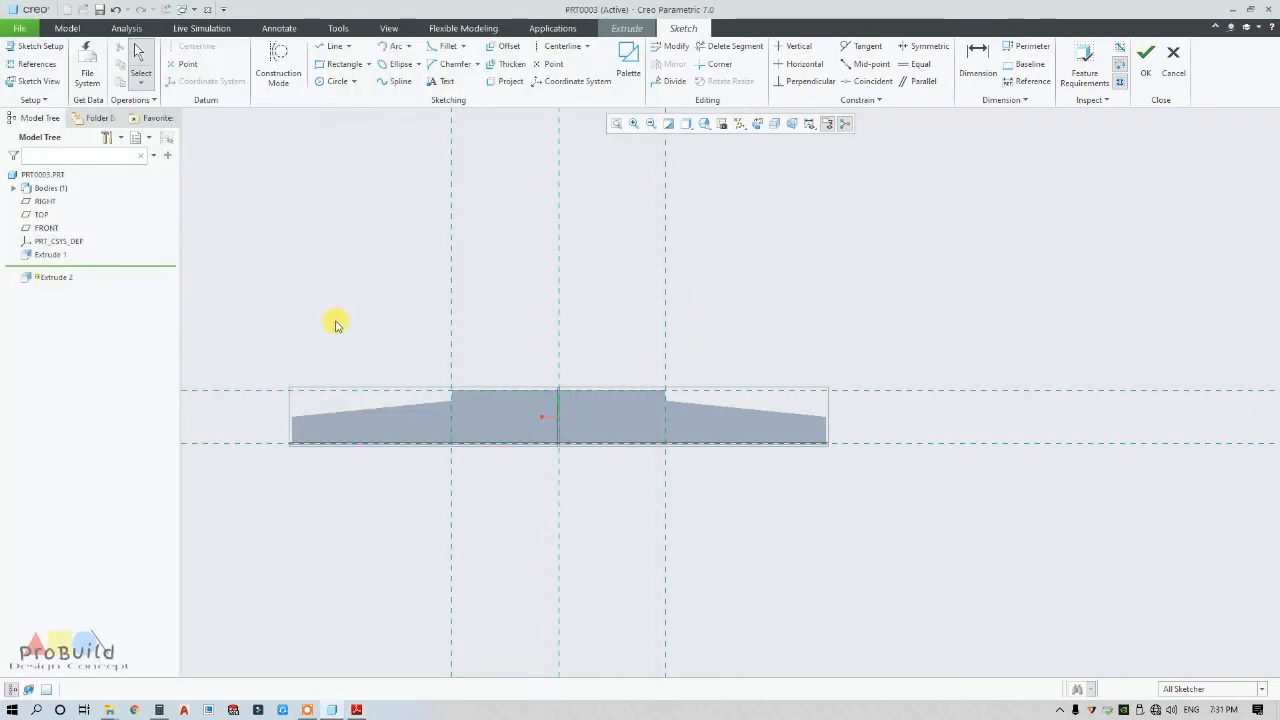
click(337, 81)
scroll(405, 485, down, 4)
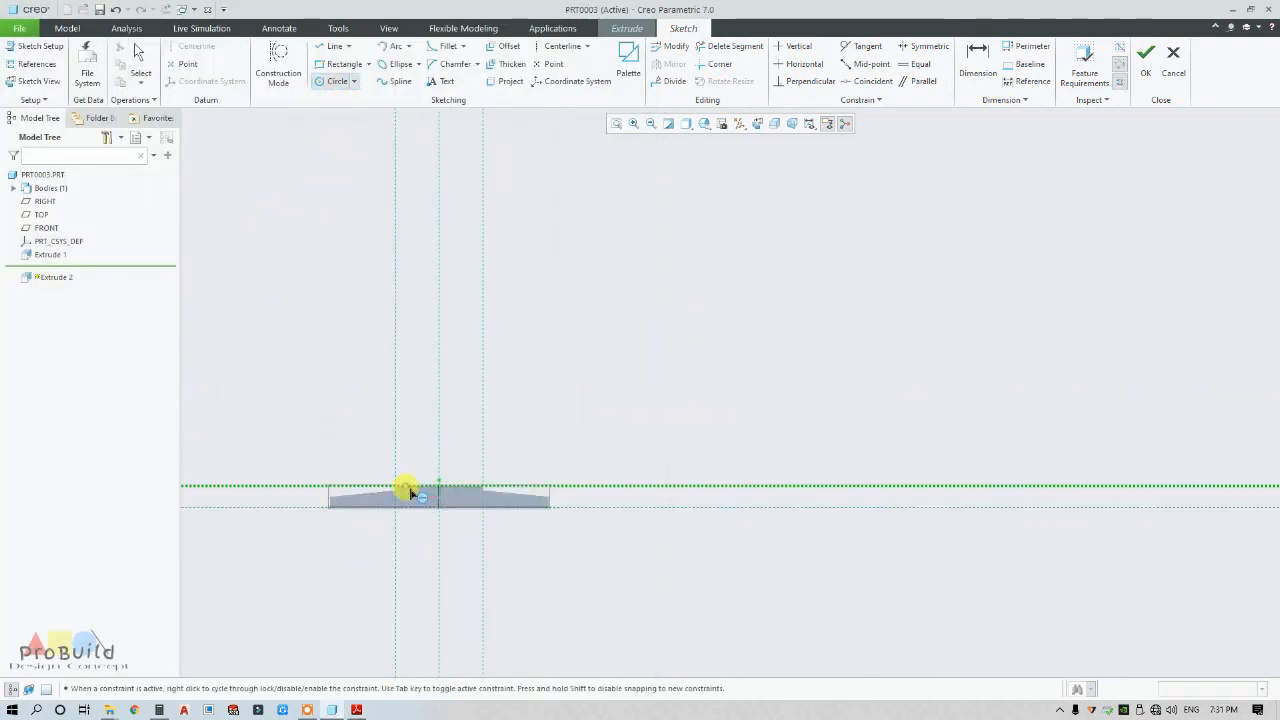
scroll(446, 374, up, 3)
click(447, 342)
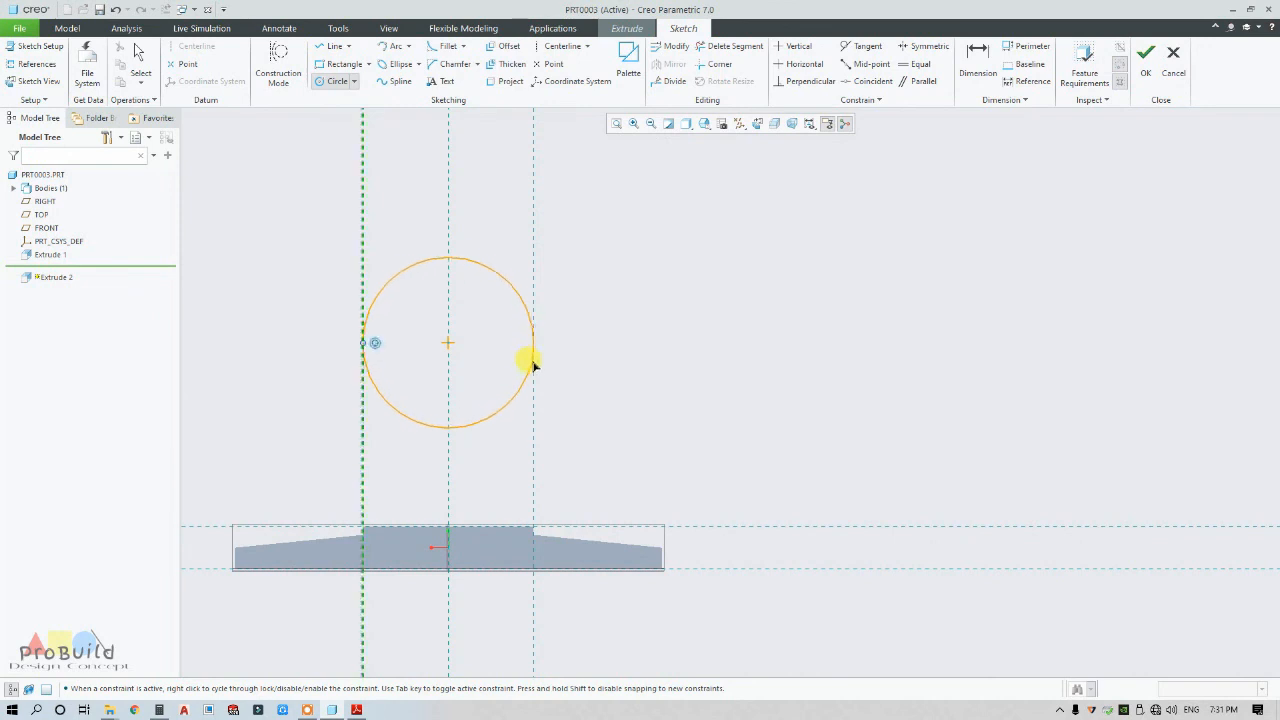
click(546, 362)
middle_click(549, 472)
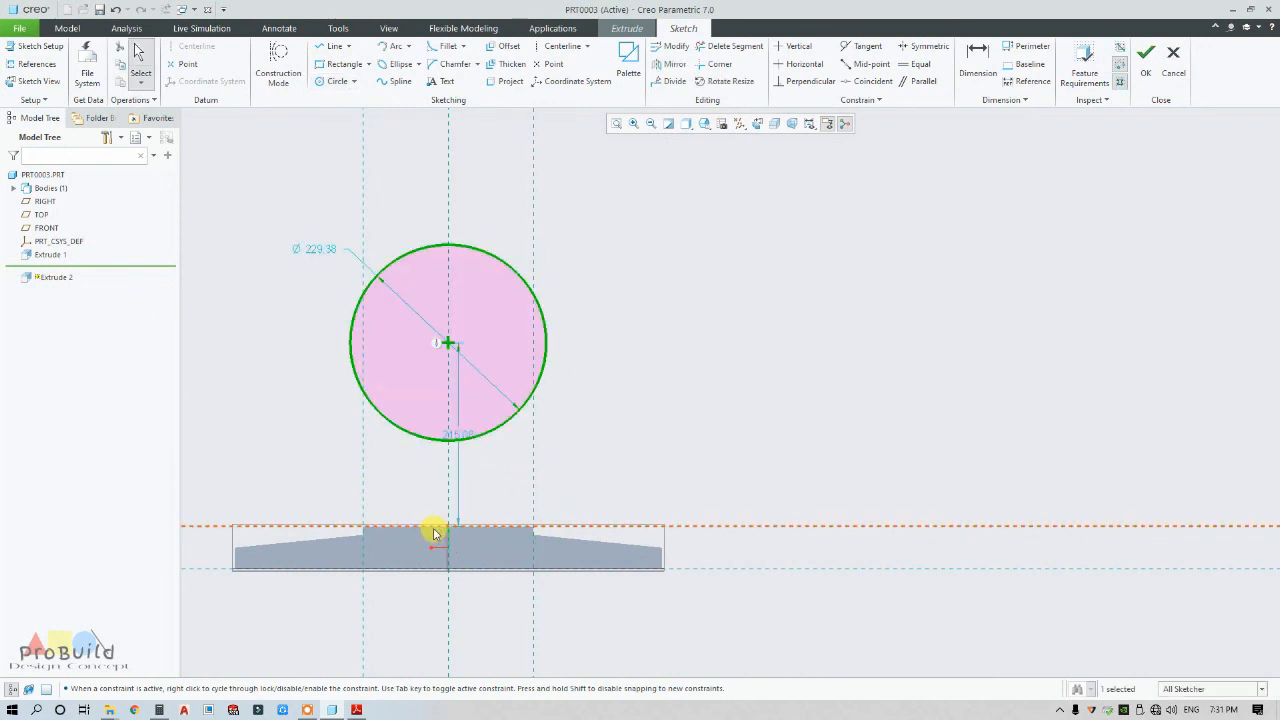
Set the circle's diameter to 200 mm.
double_click(323, 254)
text(200)
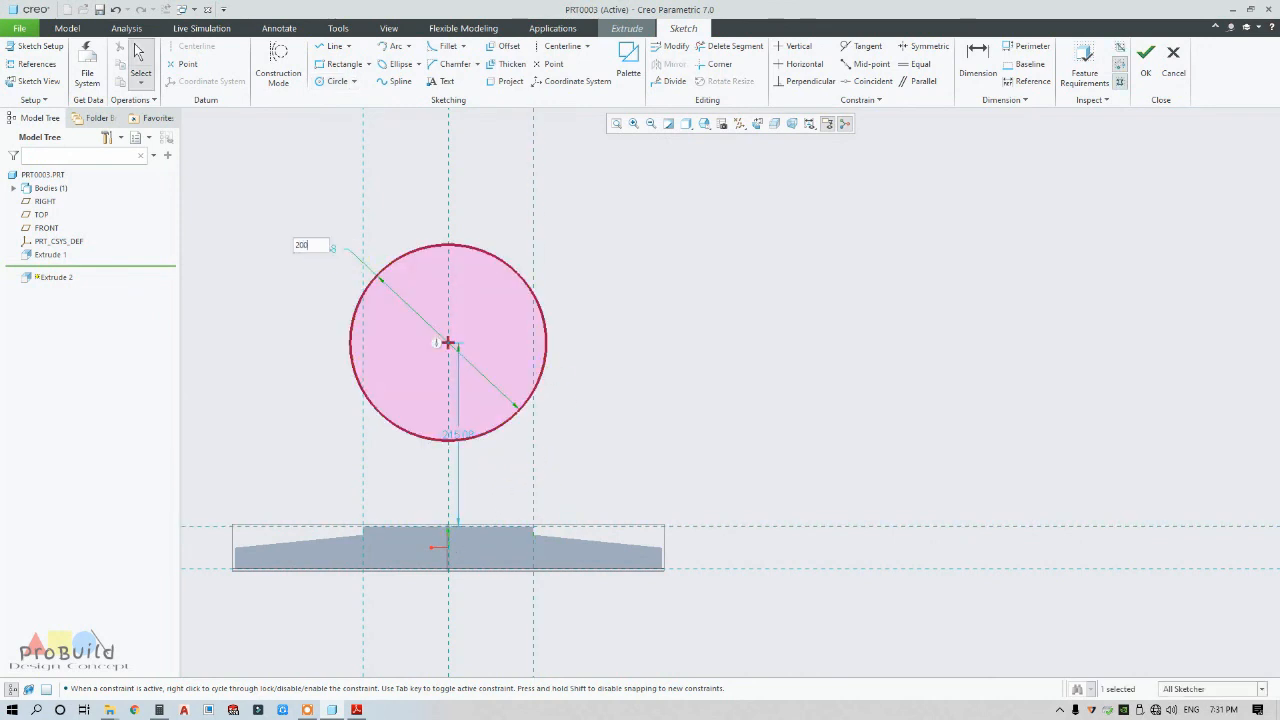
key(Return)
Draw the plate's two vertical sides from the circle down to the base's top edge, joined by a horizontal line along that edge.
click(334, 47)
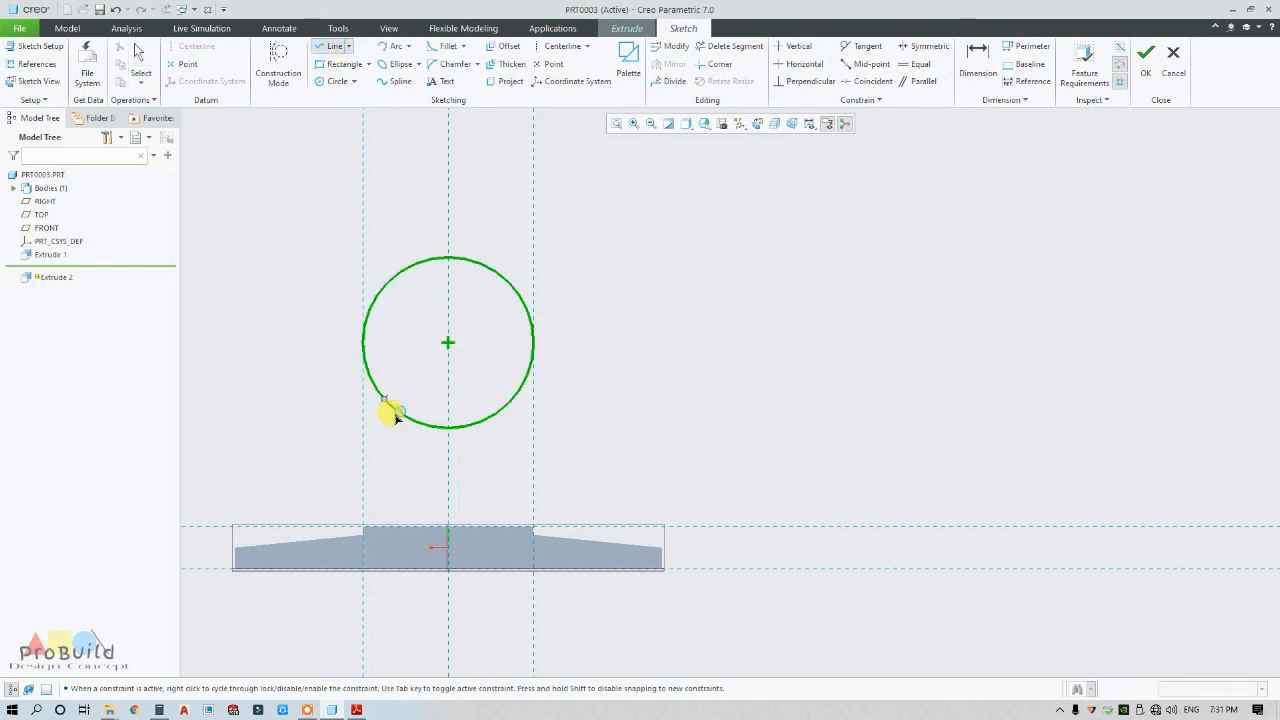
click(363, 343)
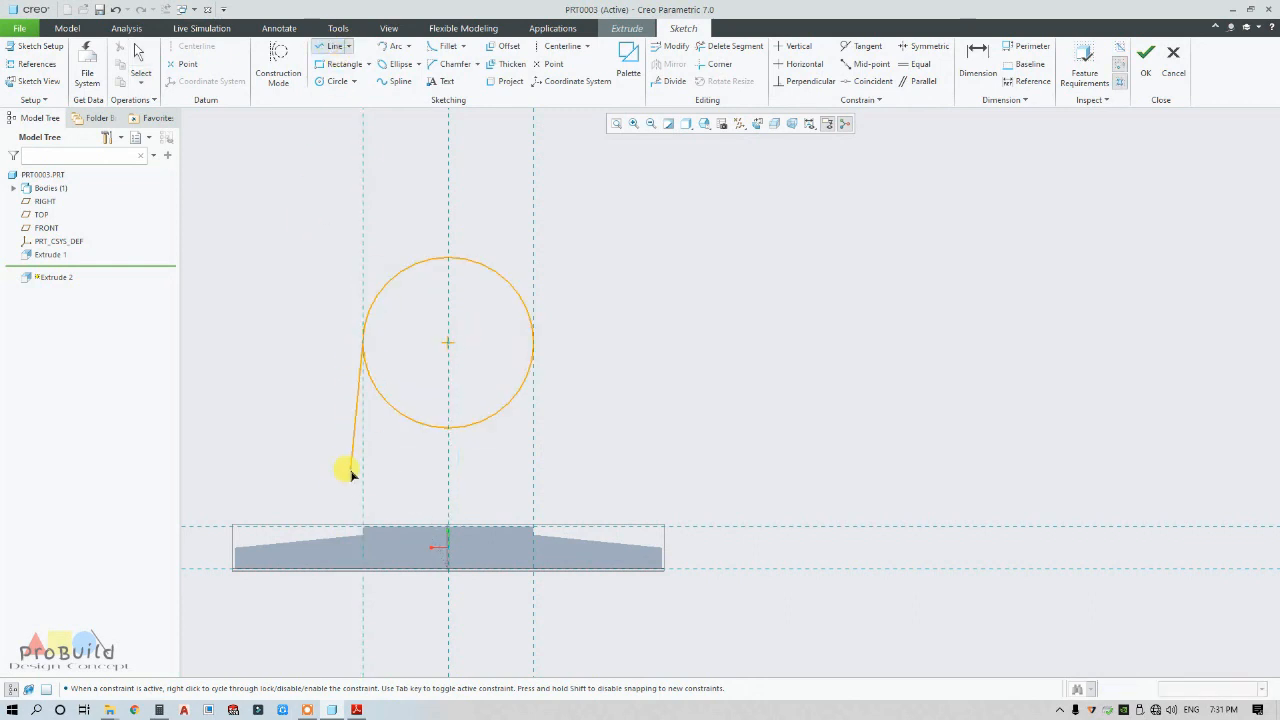
click(364, 525)
click(533, 525)
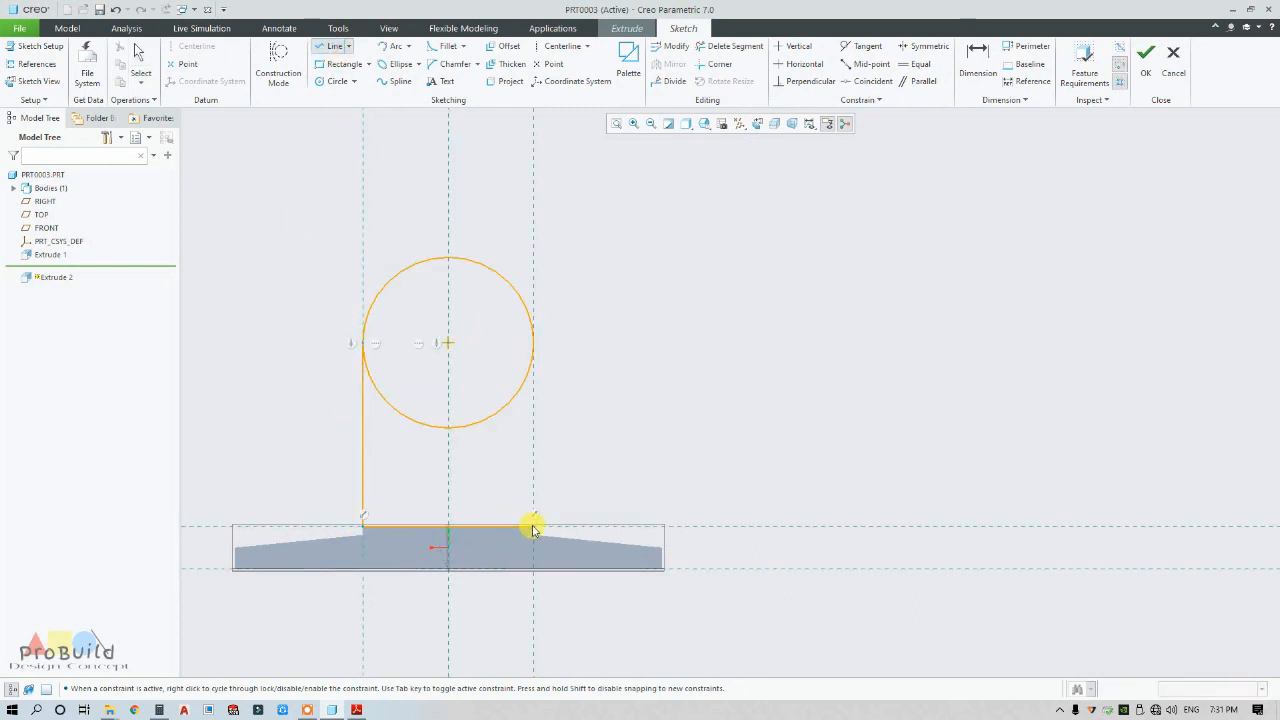
click(534, 343)
middle_click(571, 429)
Trim away the circle's lower half, leaving the rounded top of the plate.
click(727, 48)
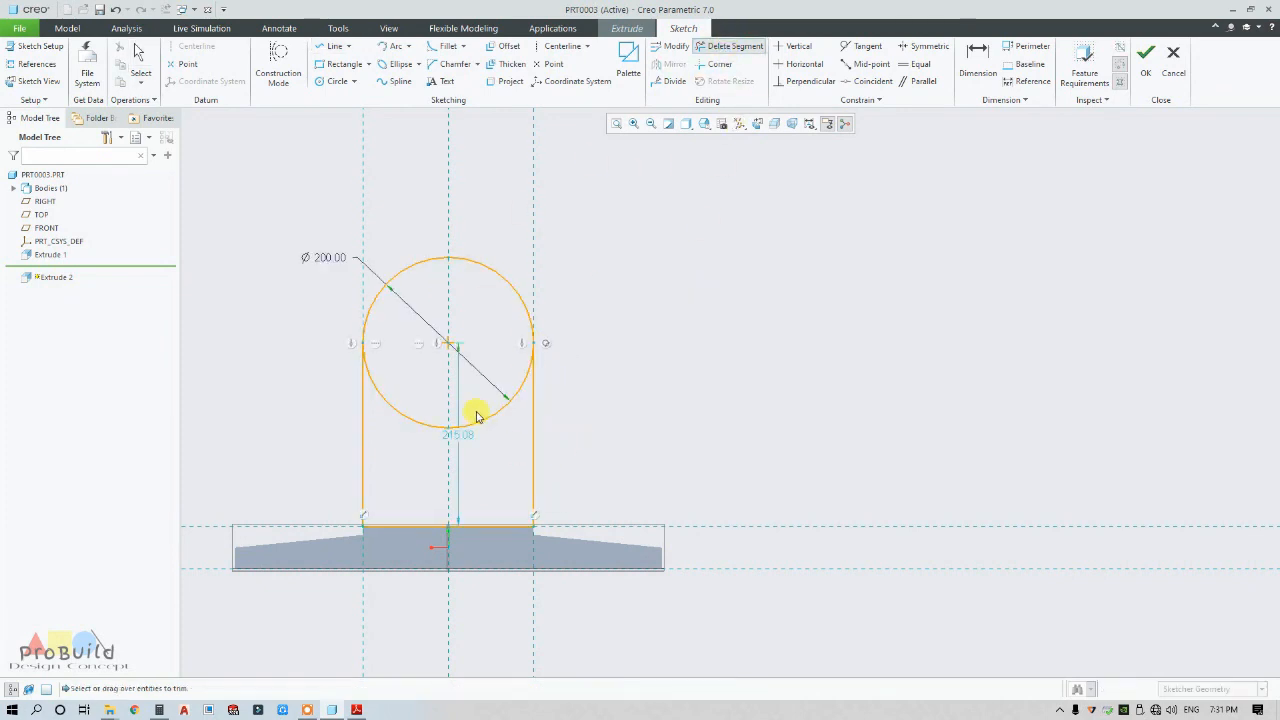
drag(397, 438, 395, 440)
middle_click(651, 434)
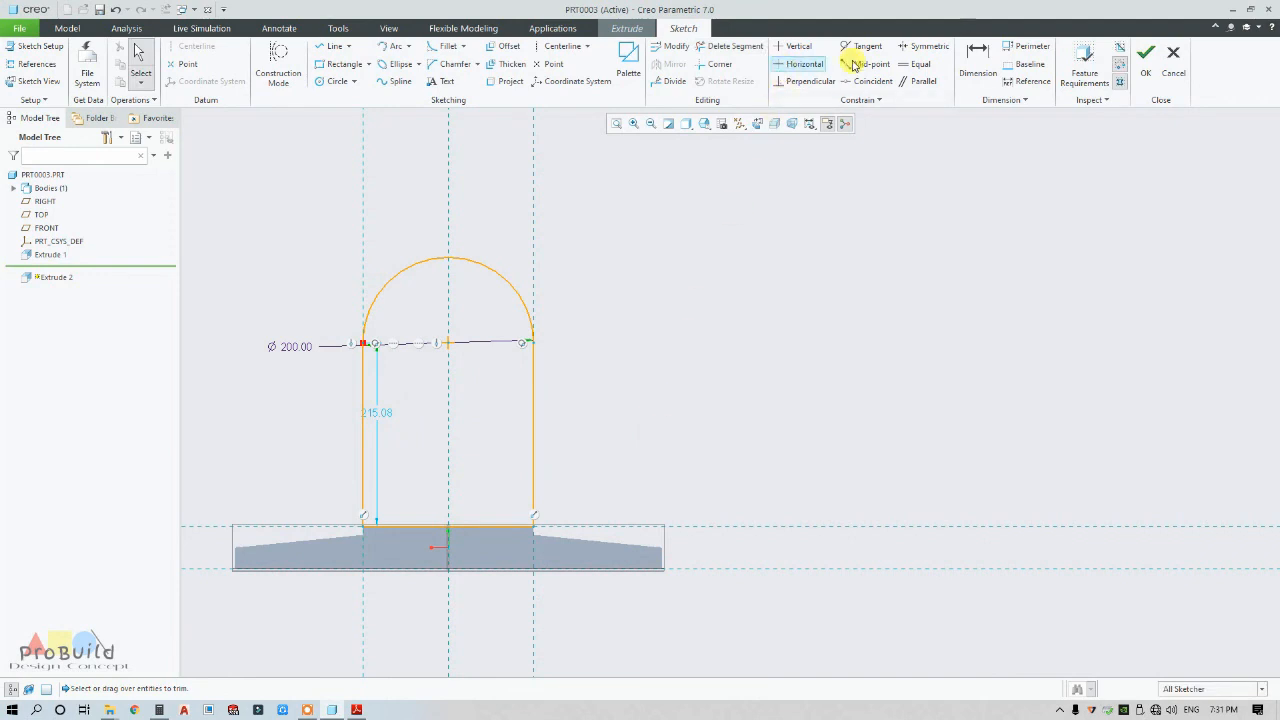
Dimension the arc center's height above the base's bottom edge as 150 mm.
click(978, 78)
click(450, 345)
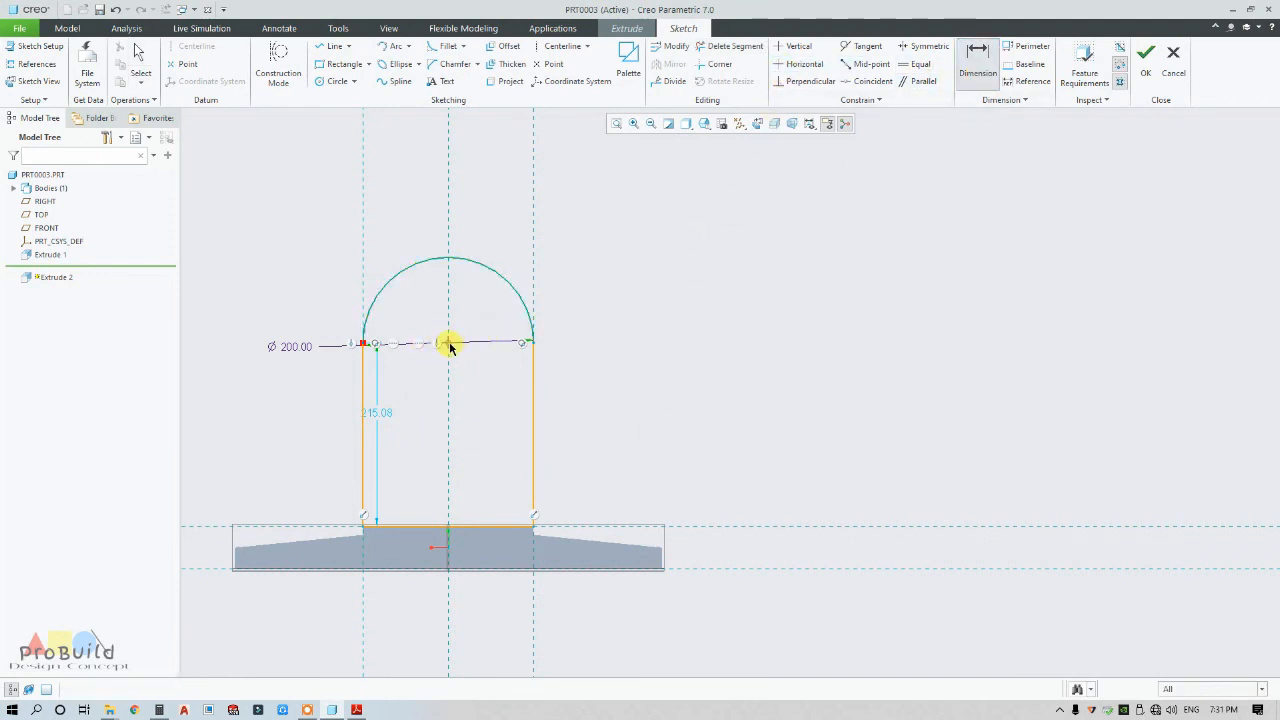
middle_click(746, 470)
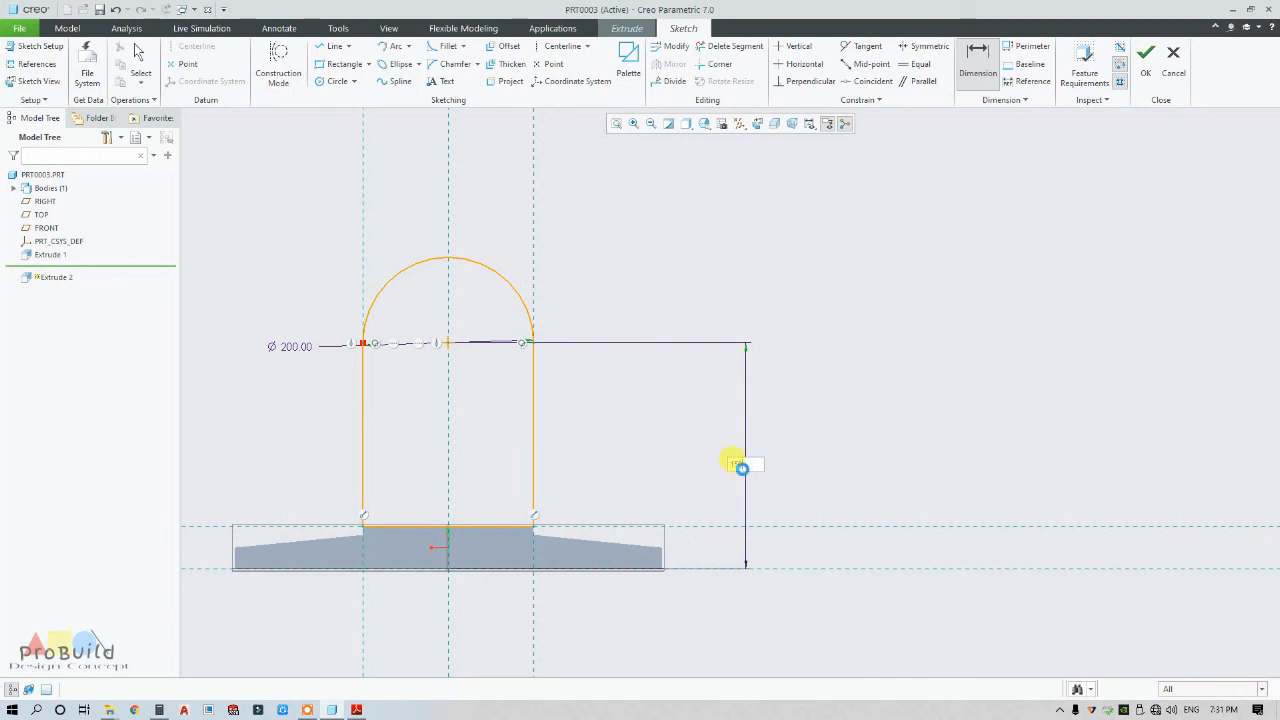
text(150)
key(Return)
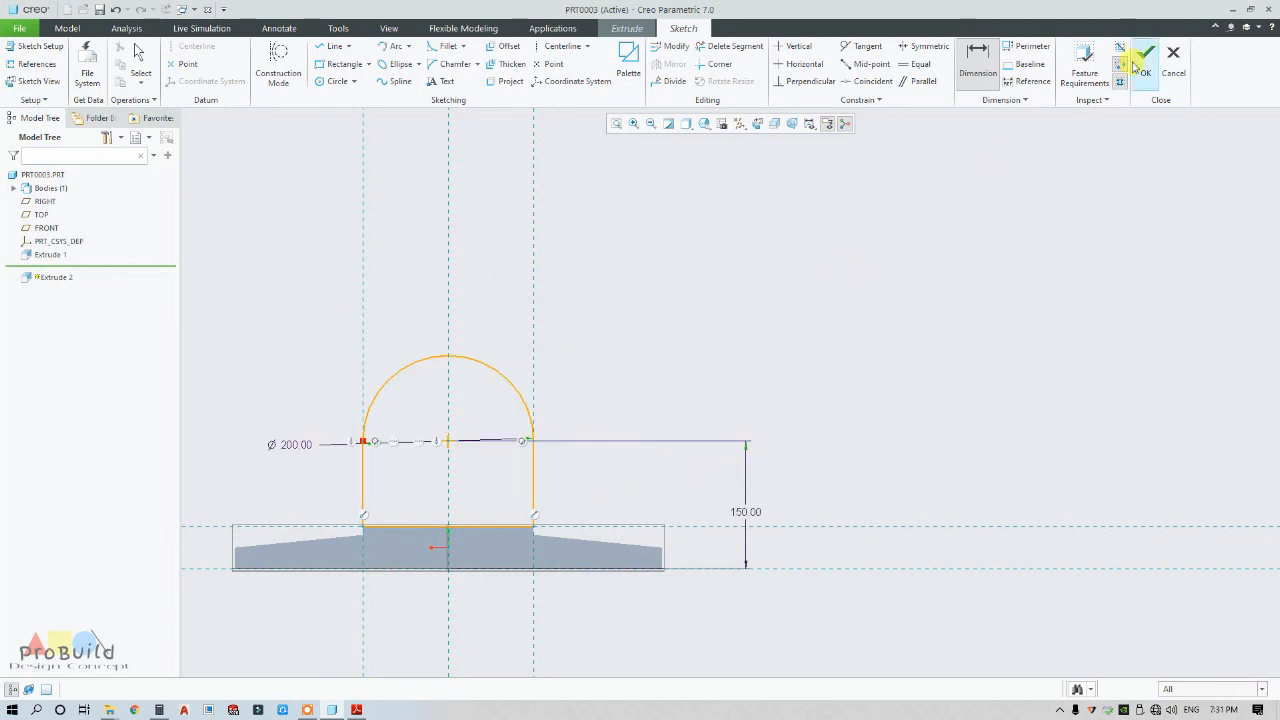
Consult the PDF drawing, and sketch a hole circle about 105 mm in diameter, concentric with the plate's arc.
click(355, 710)
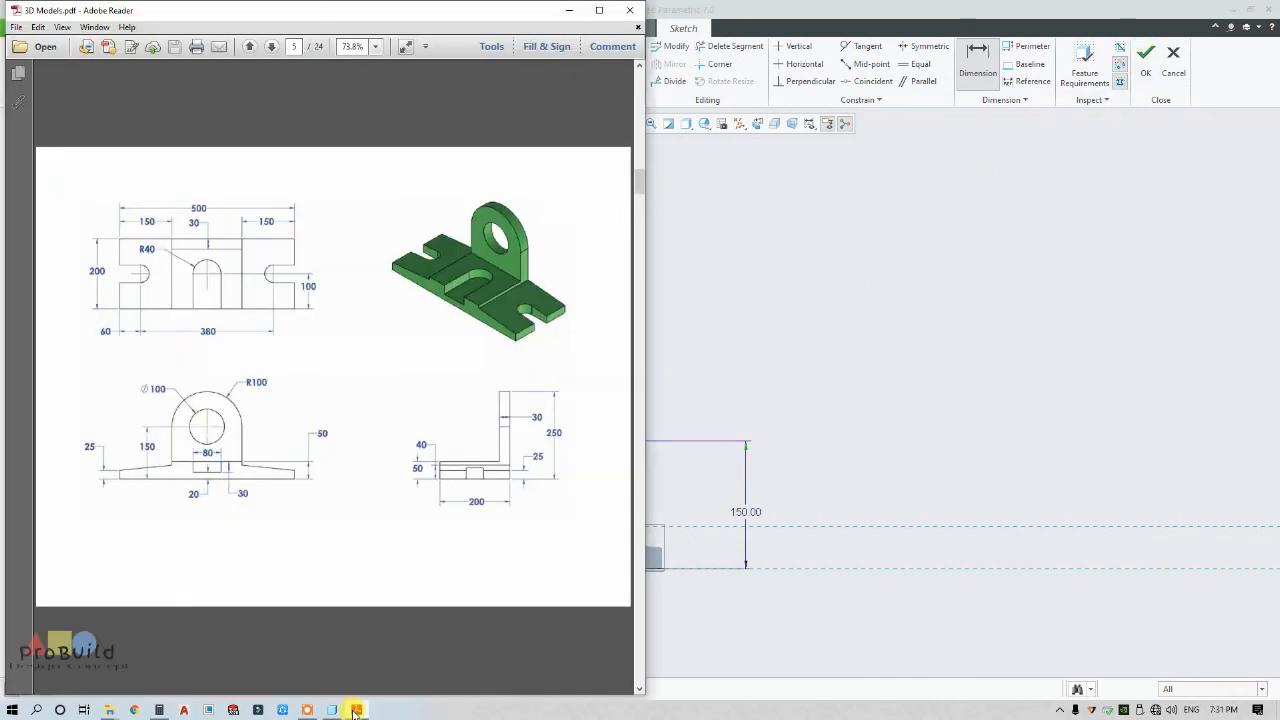
click(355, 710)
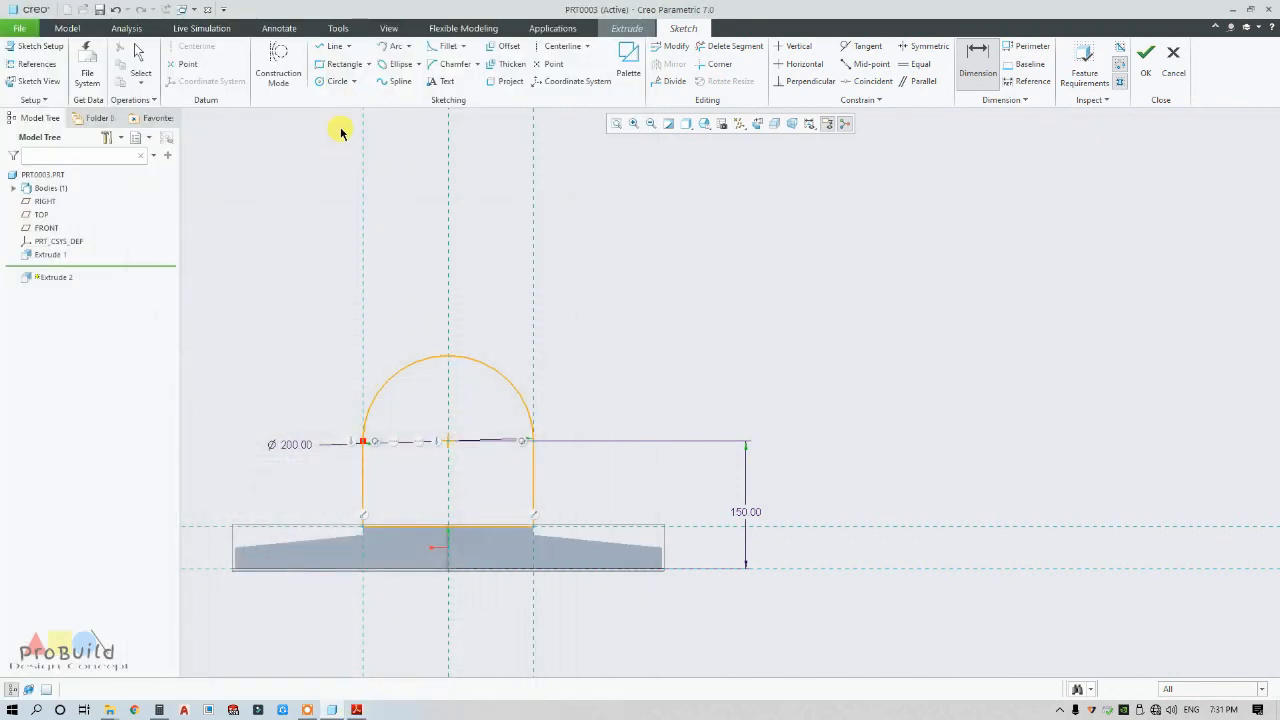
click(337, 81)
click(447, 440)
click(491, 425)
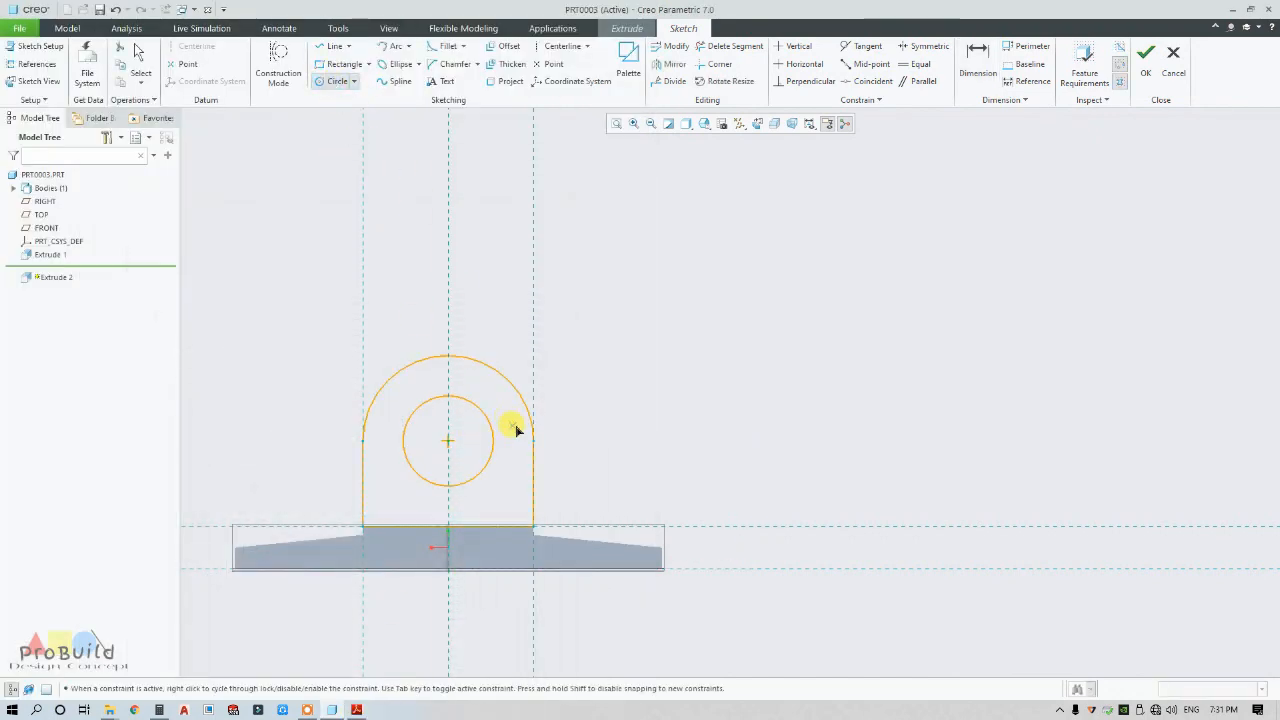
middle_click(382, 652)
Check the hole size in the PDF drawing, and set the inner circle's diameter to 100 mm.
click(356, 709)
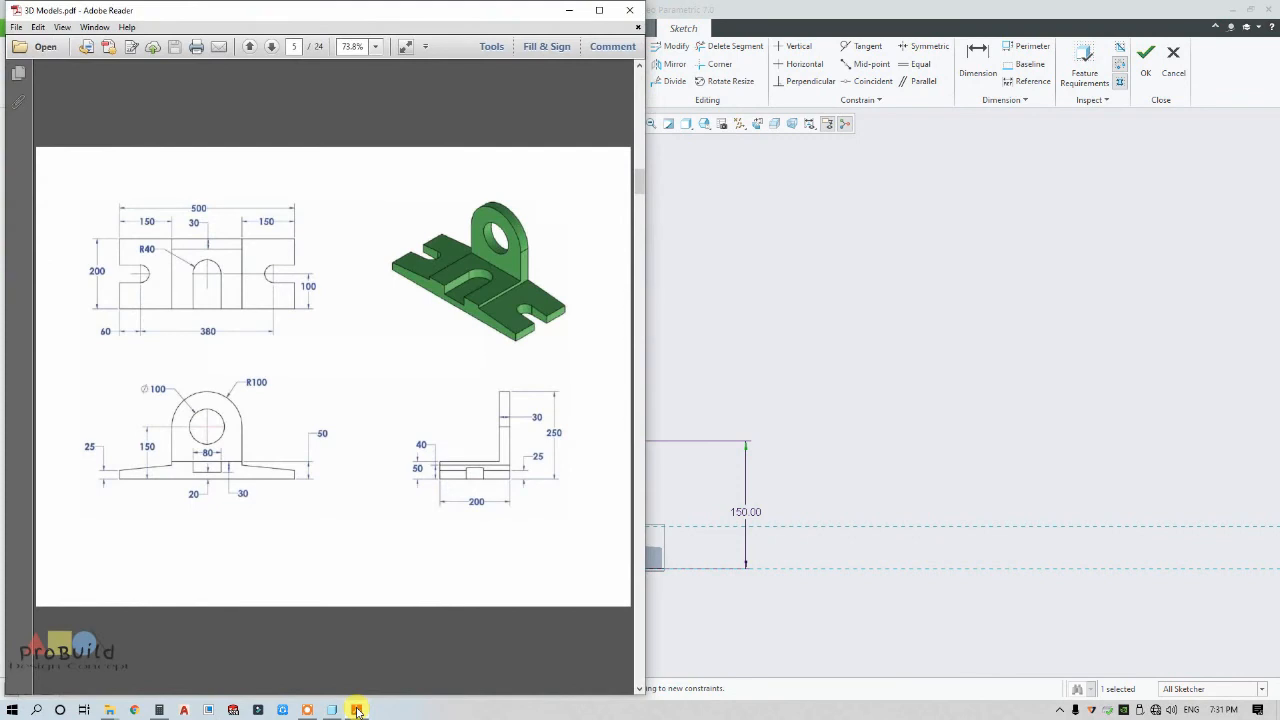
click(356, 710)
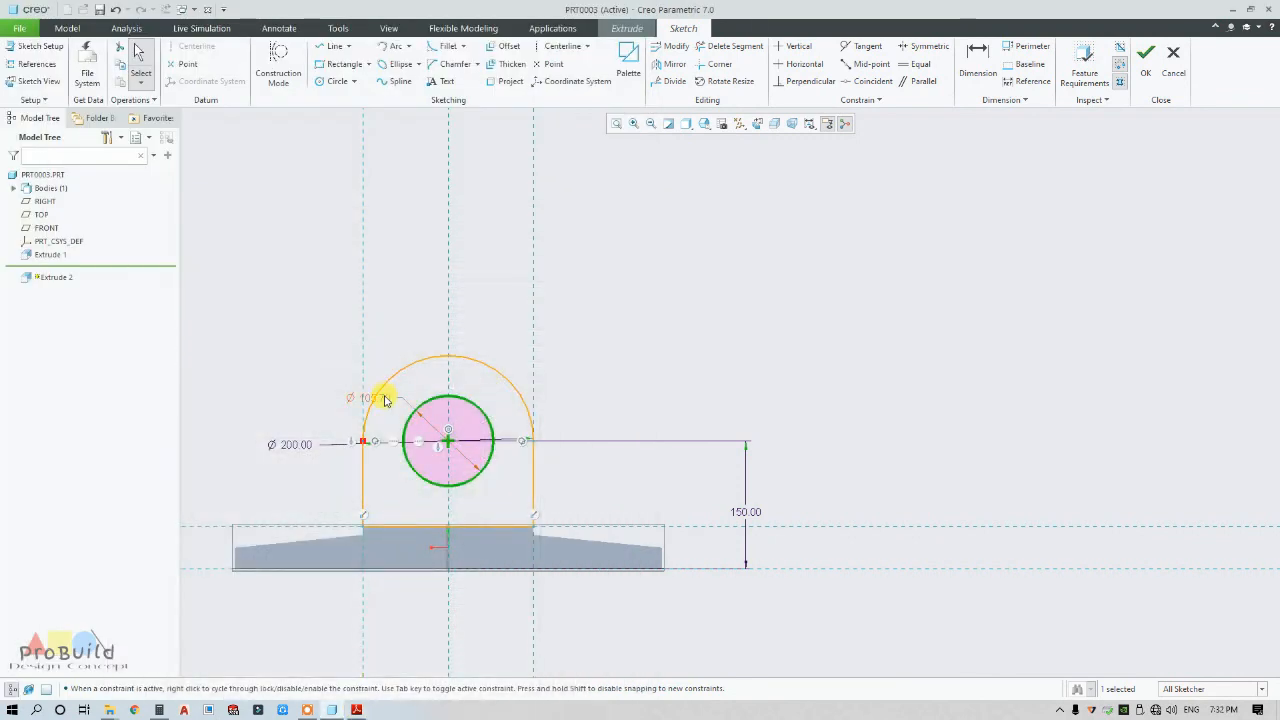
double_click(385, 400)
key(Return)
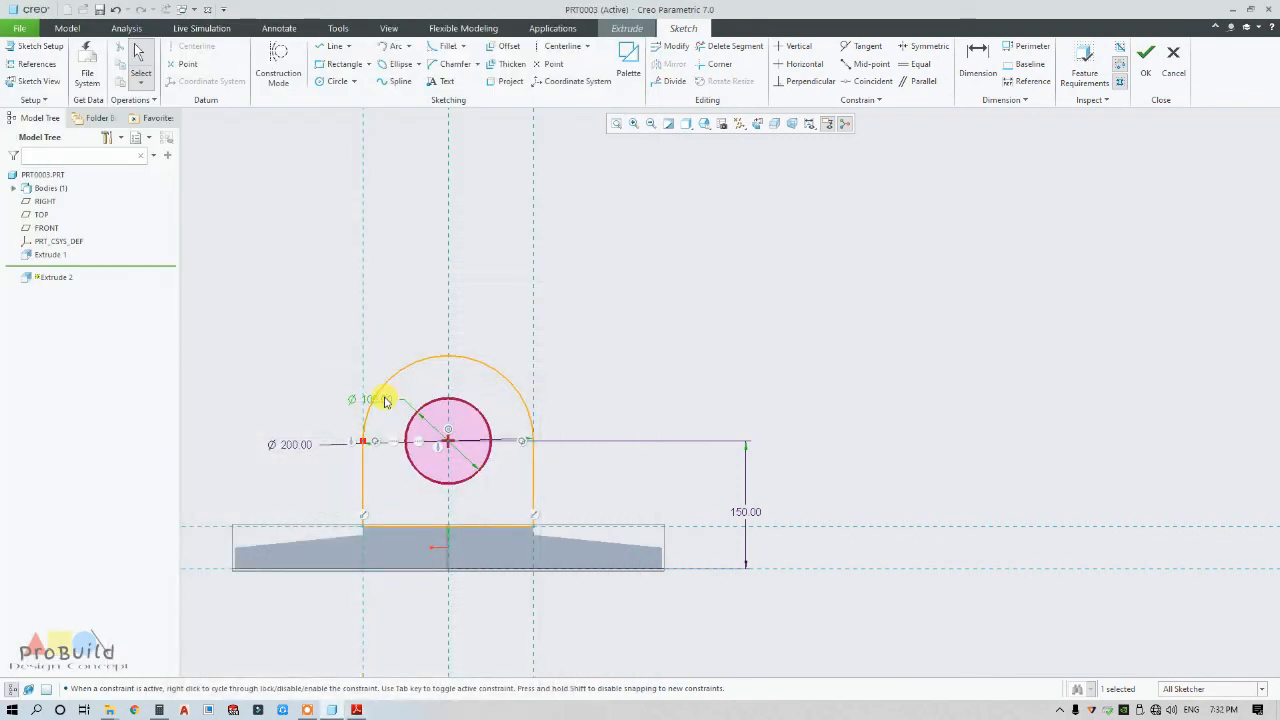
click(640, 322)
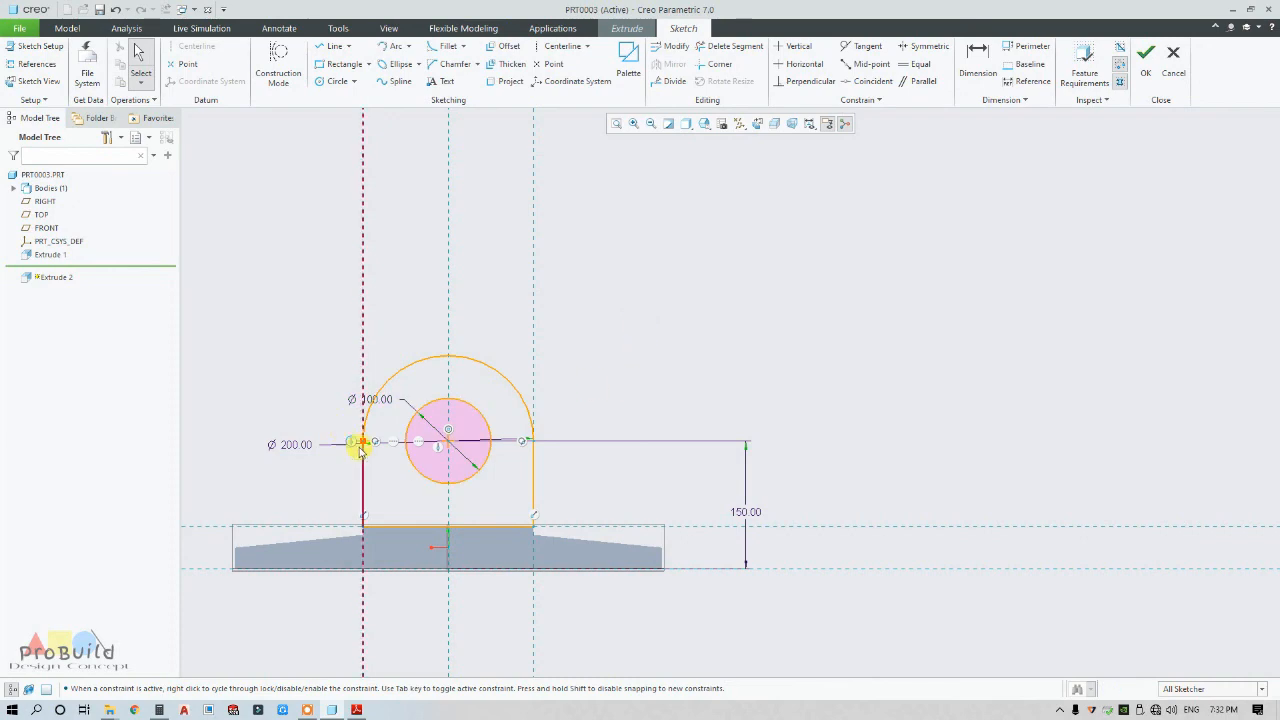
Inspect the constraints where the arc meets the plate's side line, and delete the outer arc.
scroll(360, 447, down, 6)
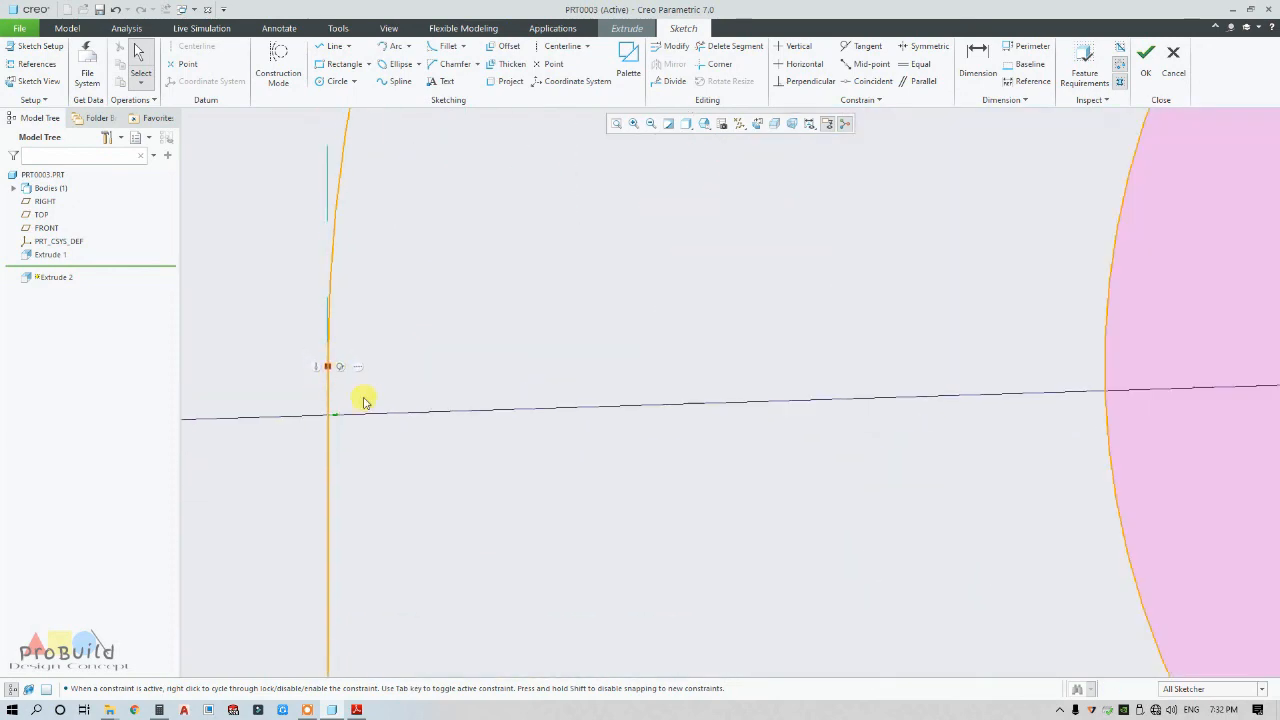
scroll(363, 401, up, 5)
drag(375, 424, 404, 451)
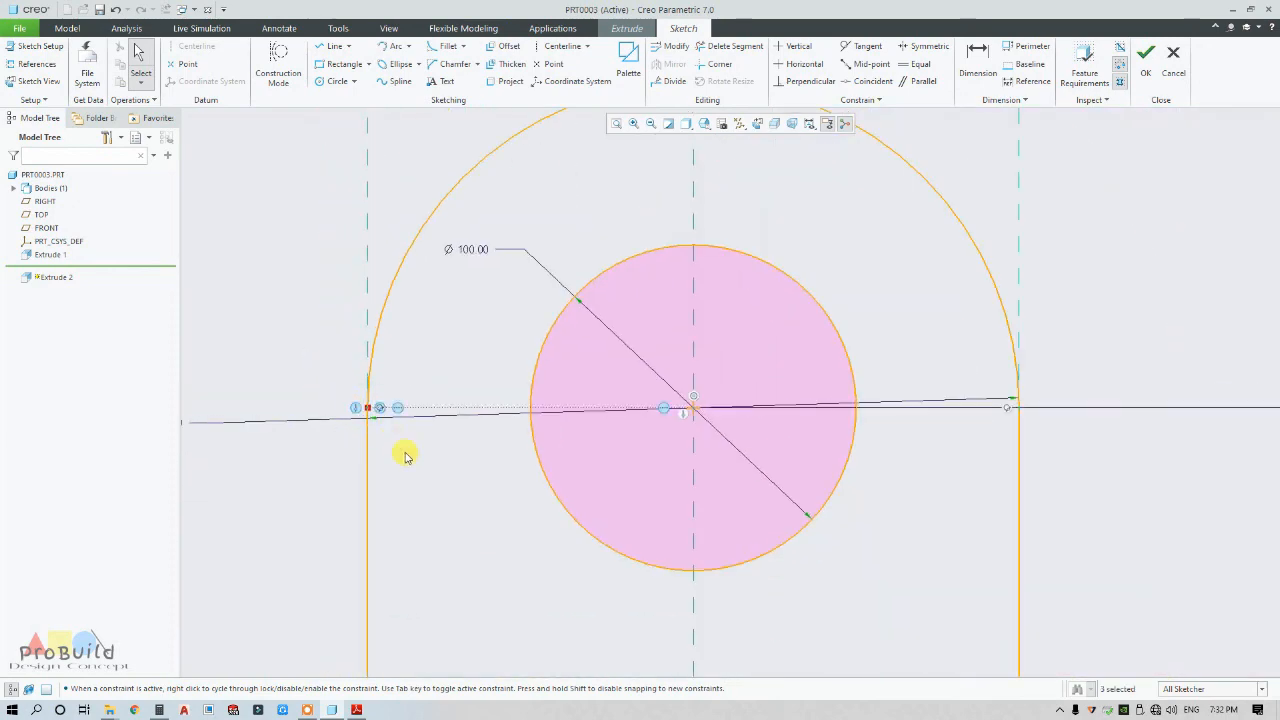
click(399, 456)
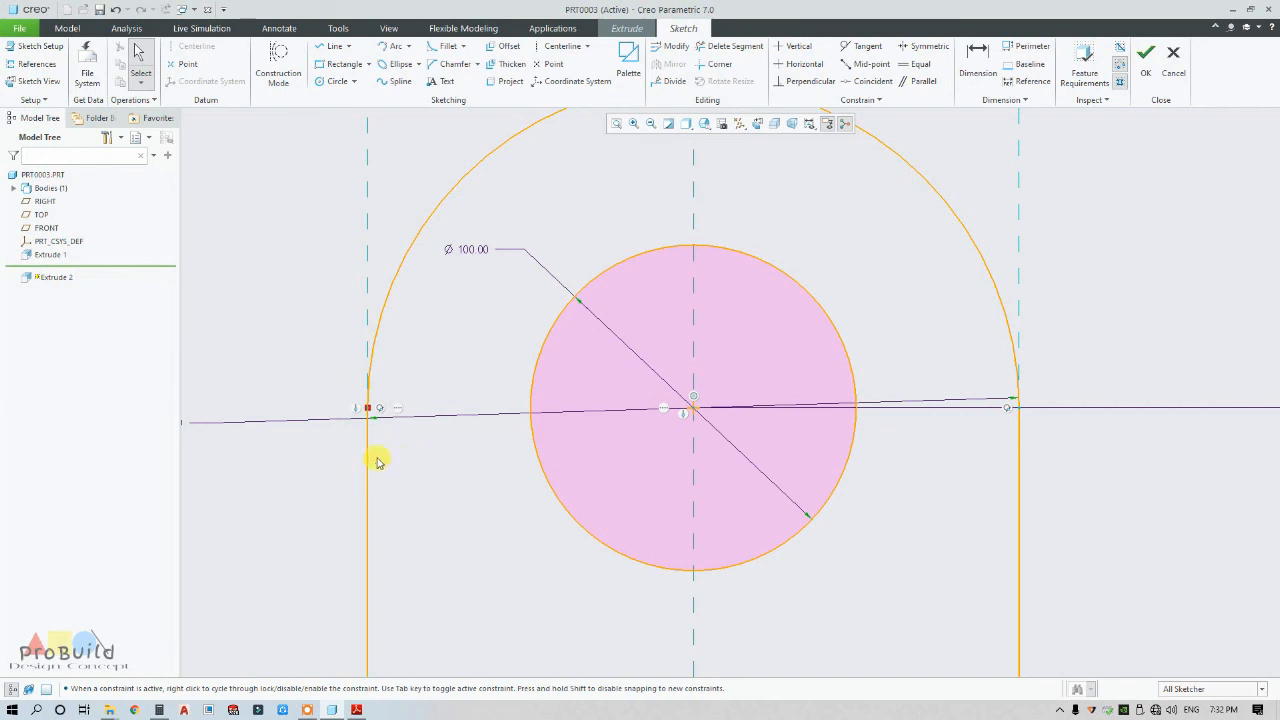
click(369, 396)
key(Delete)
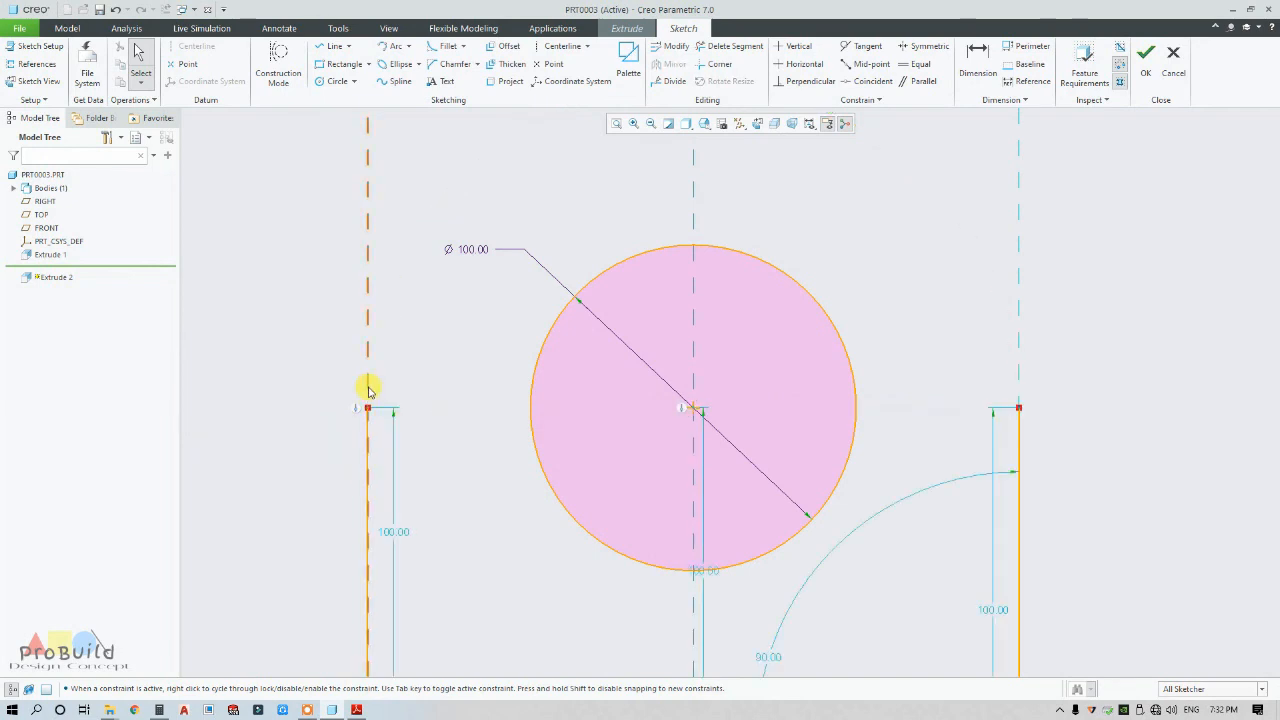
Sketch a circle concentric with the hole, passing through the upper endpoints of the plate's two side lines.
click(334, 81)
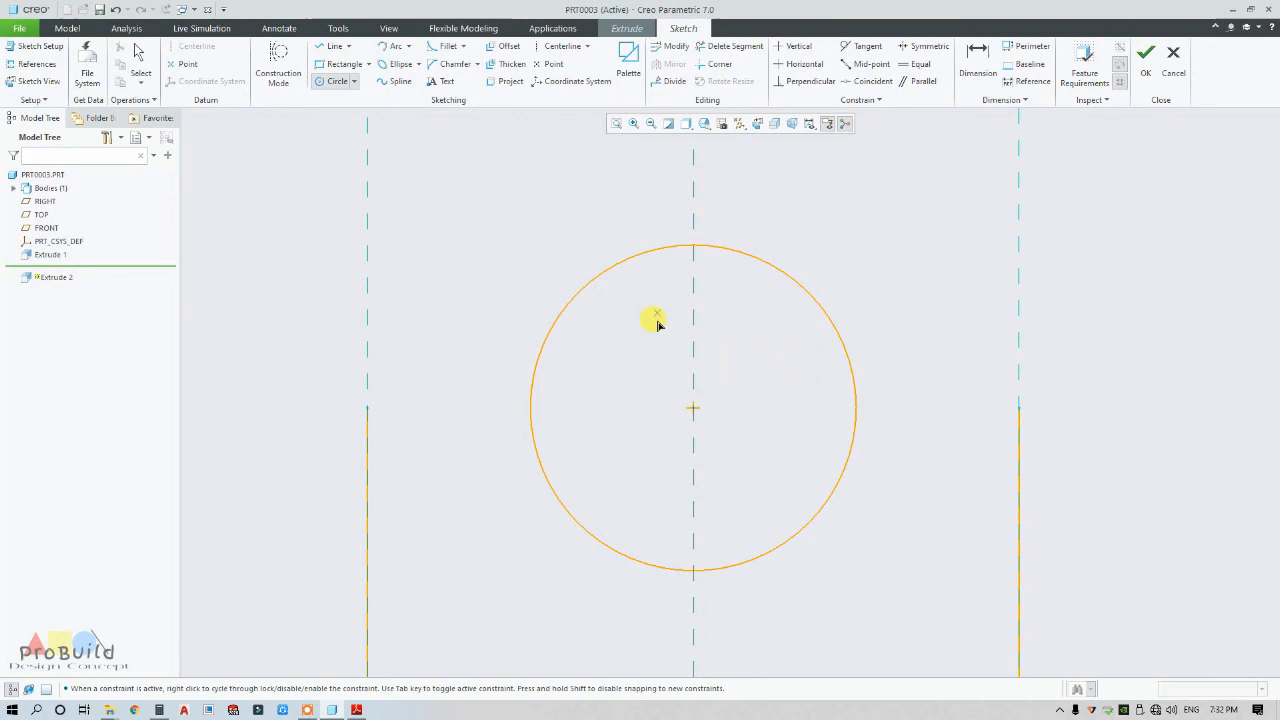
click(693, 407)
click(1018, 407)
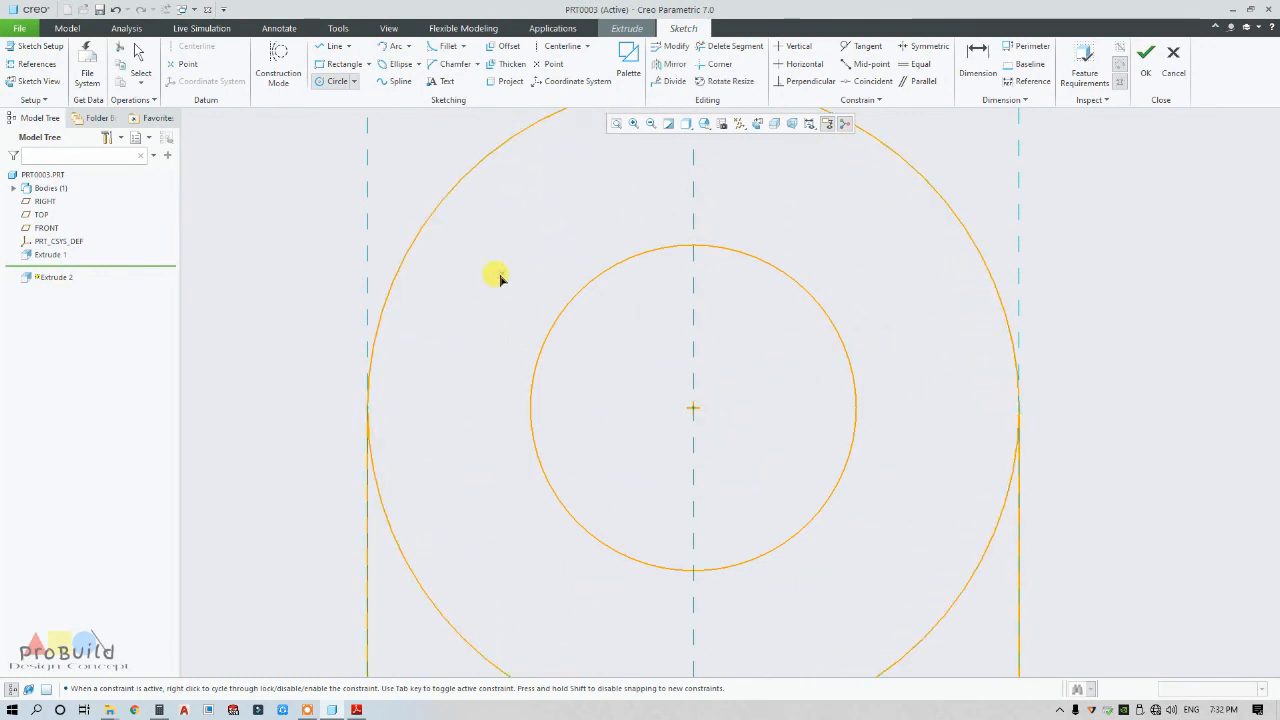
middle_click(490, 296)
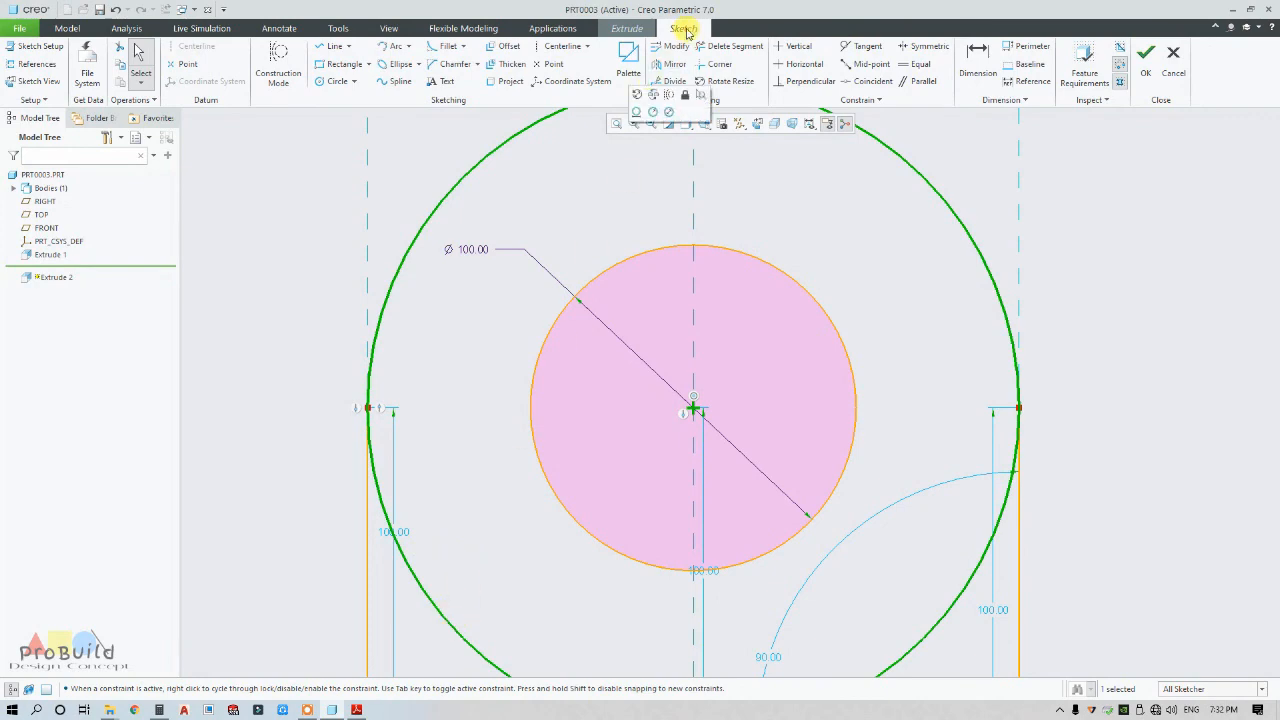
Trim both lower portions of the outer circle so the plate's profile is a closed outline with a rounded top.
click(730, 46)
drag(446, 586, 442, 628)
scroll(480, 480, up, 6)
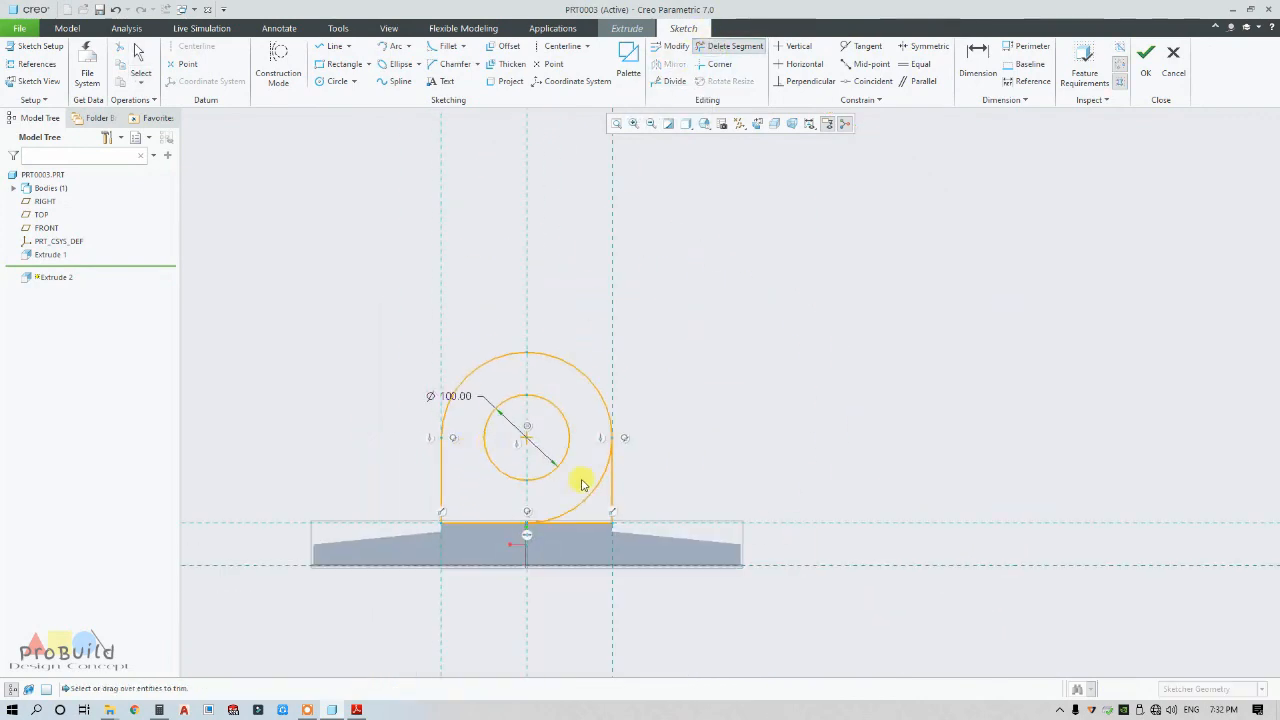
scroll(583, 486, down, 4)
drag(577, 475, 597, 505)
middle_click(597, 508)
scroll(634, 406, up, 4)
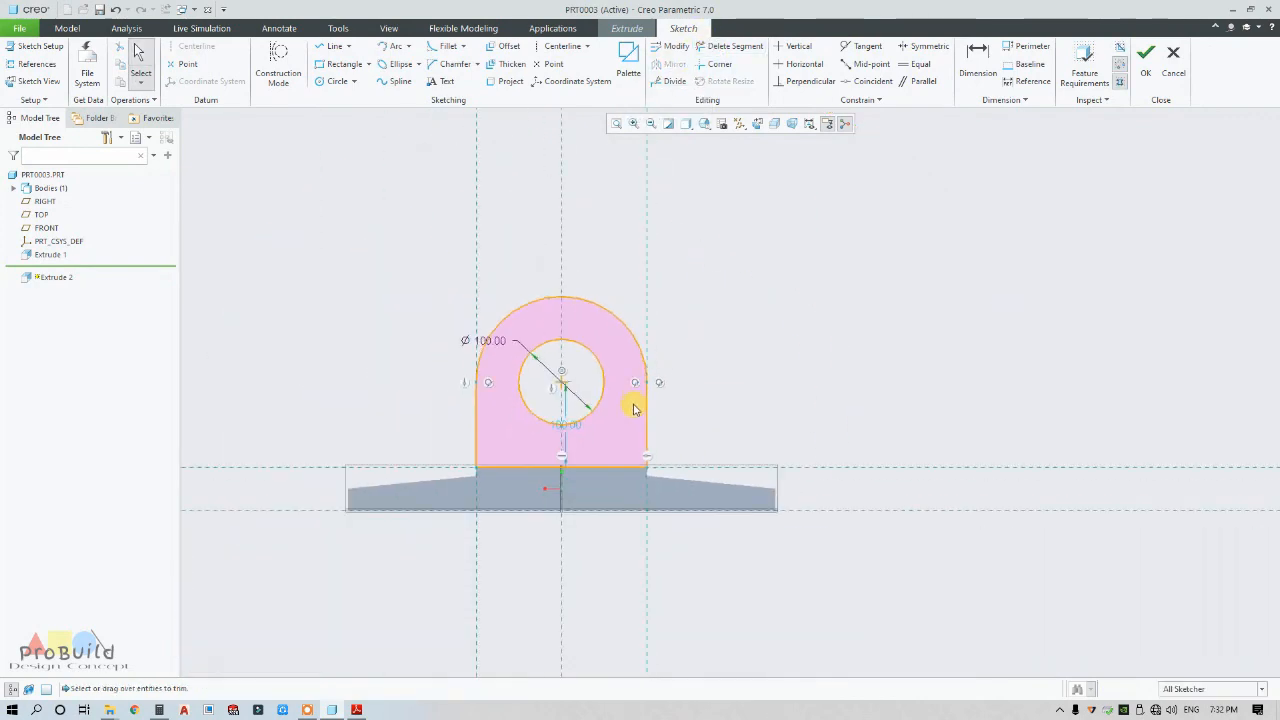
scroll(628, 402, down, 2)
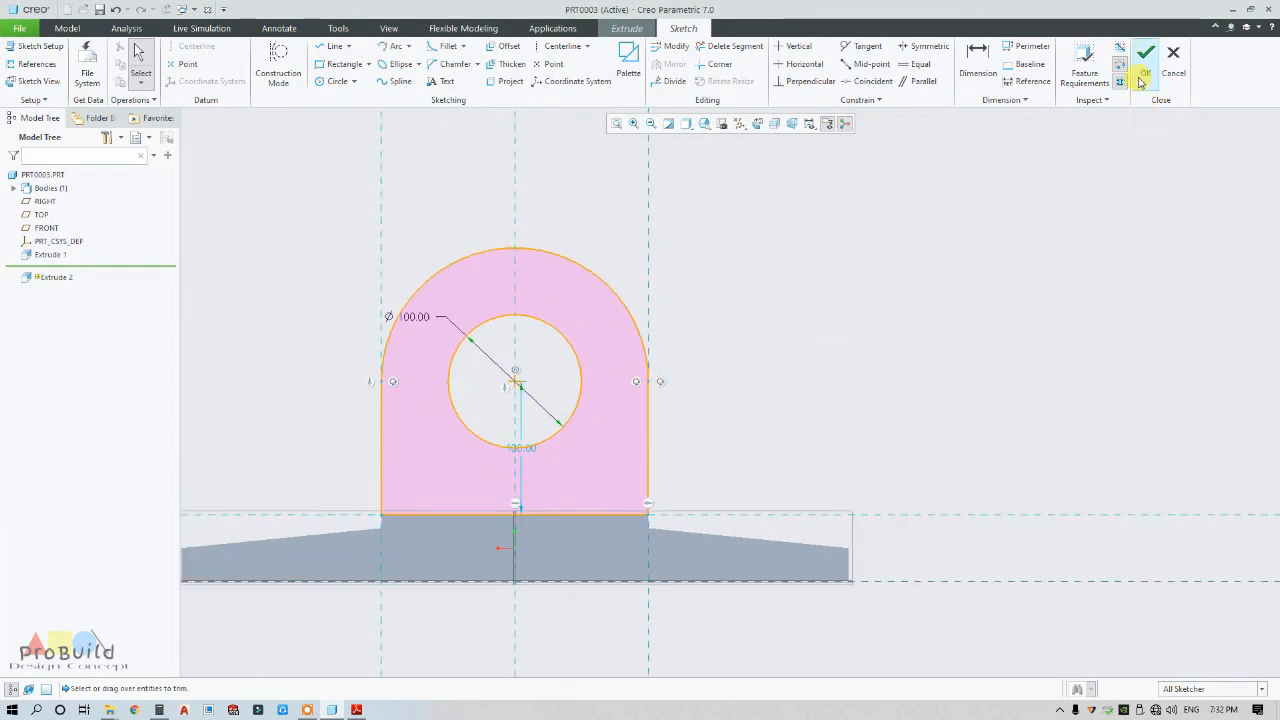
Accept the plate sketch and flip the extrusion direction so the plate extends over the base.
middle_drag(914, 363, 865, 378)
scroll(814, 391, up, 4)
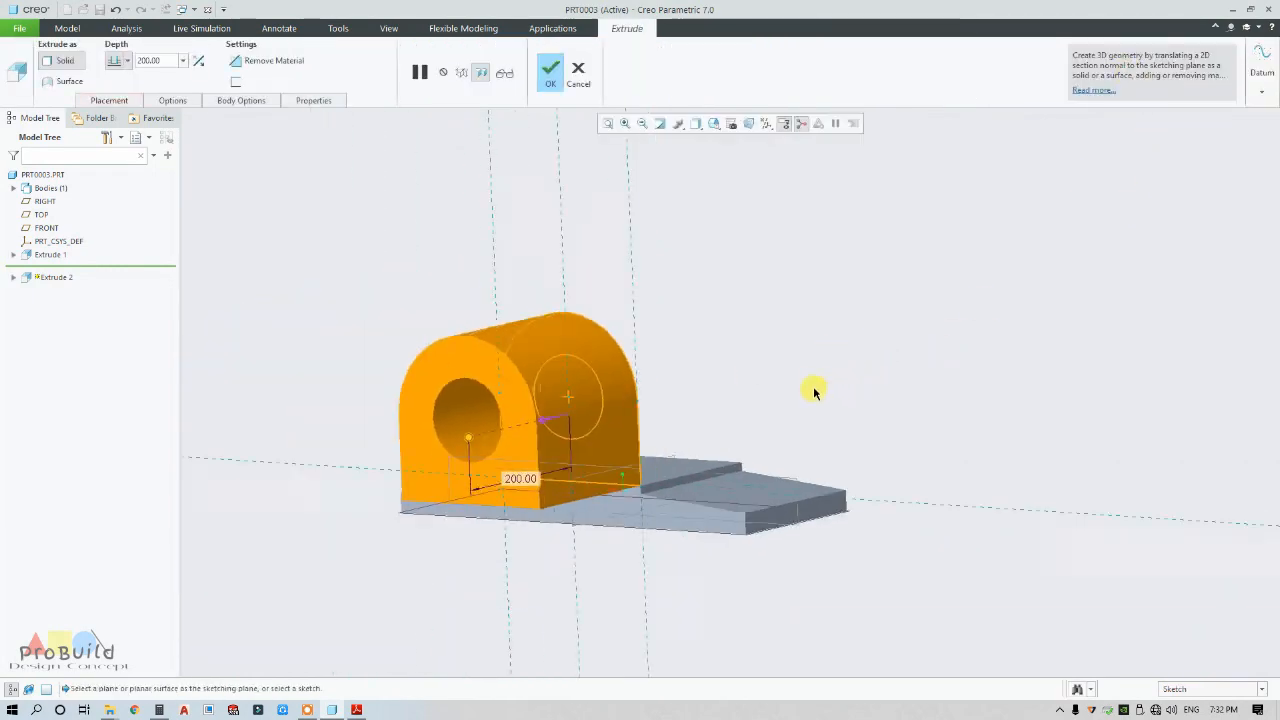
scroll(689, 389, down, 3)
middle_drag(689, 389, 740, 371)
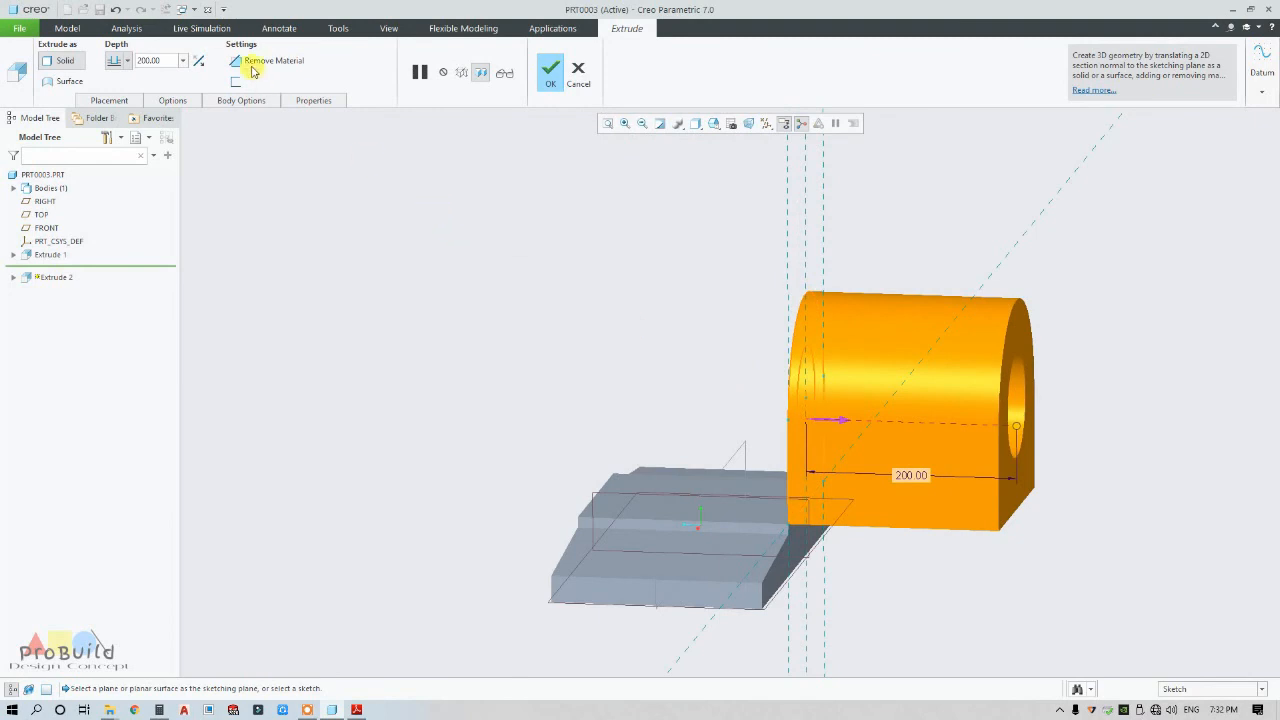
click(200, 63)
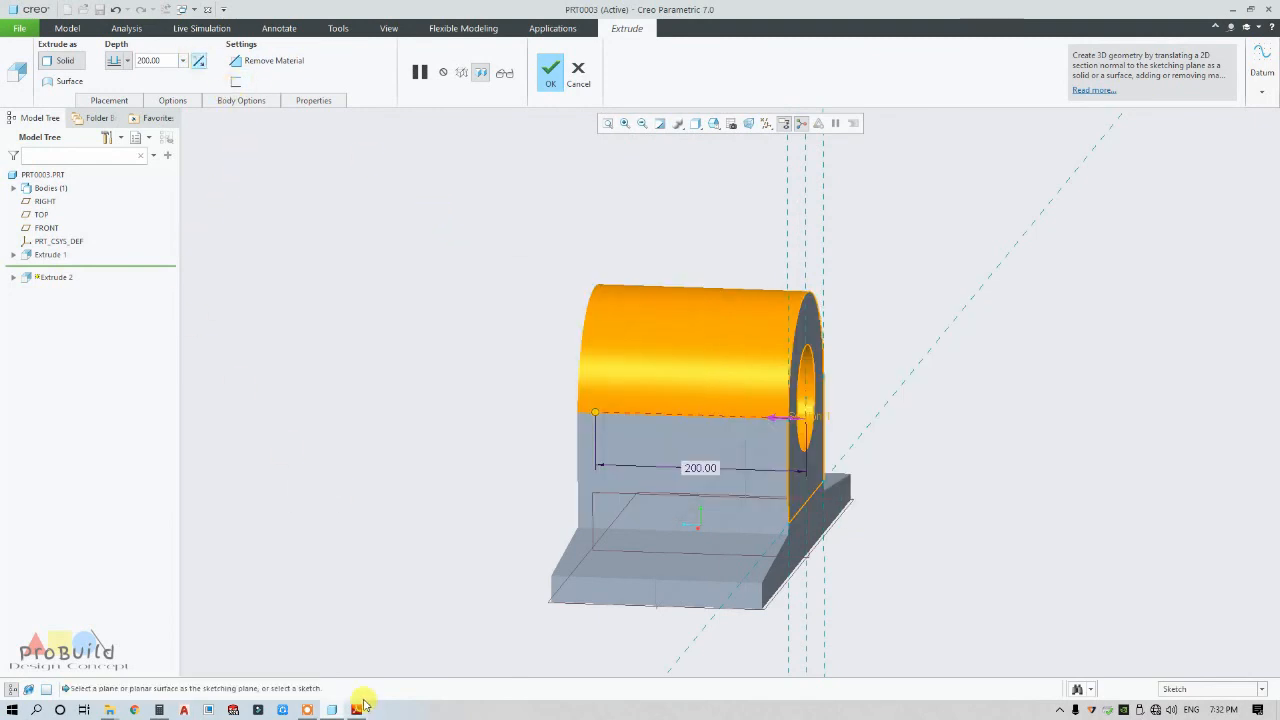
Consult the plate thickness in the PDF drawing, set the extrusion depth to 30 mm, and complete the feature.
click(357, 709)
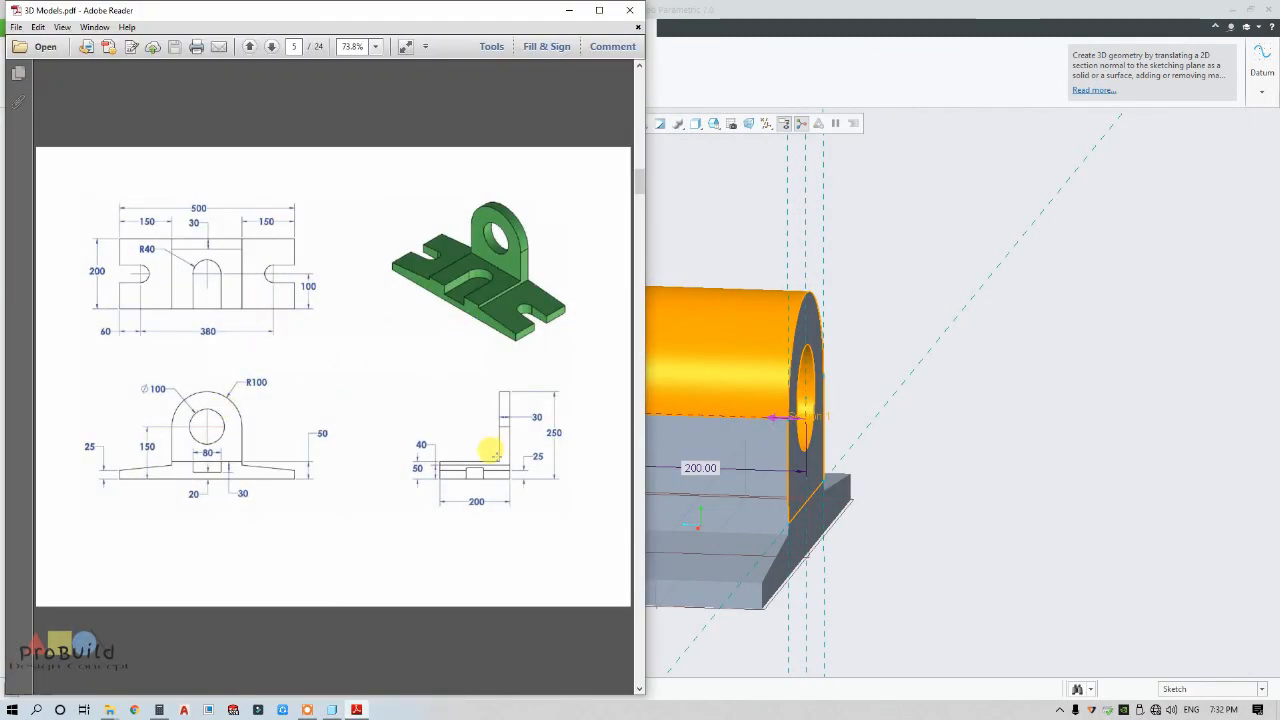
click(714, 206)
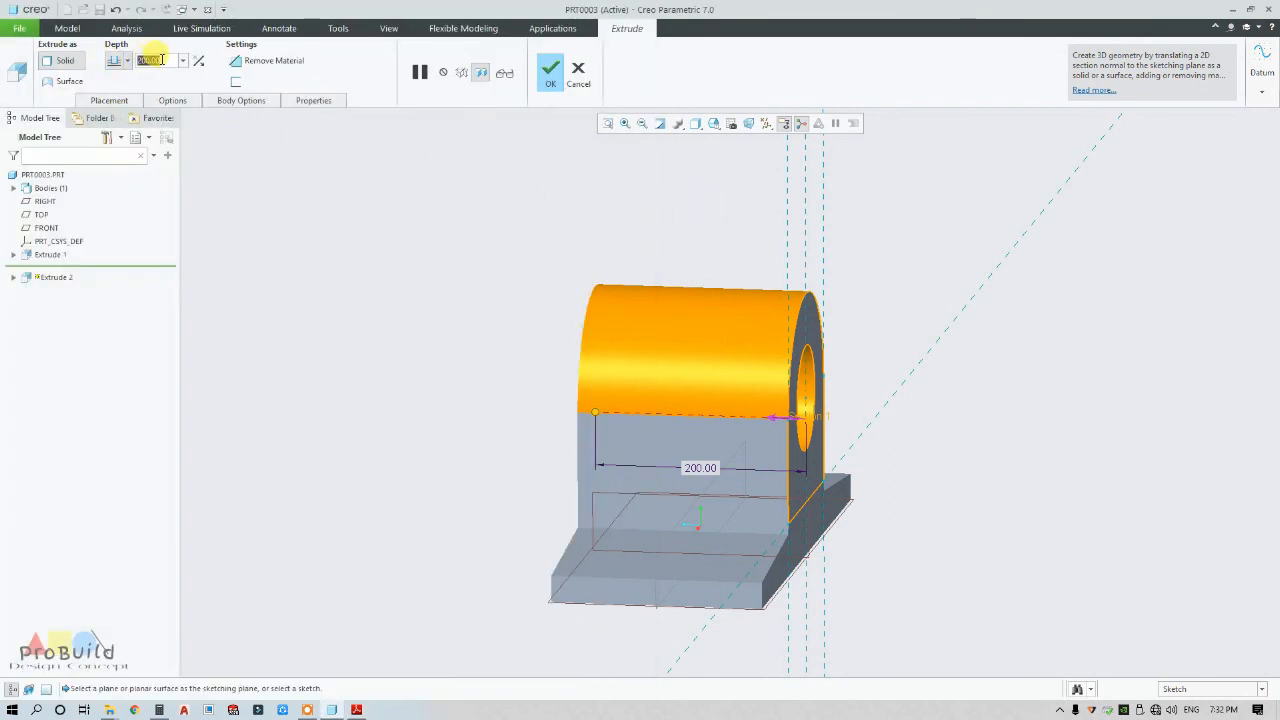
text(30)
key(Return)
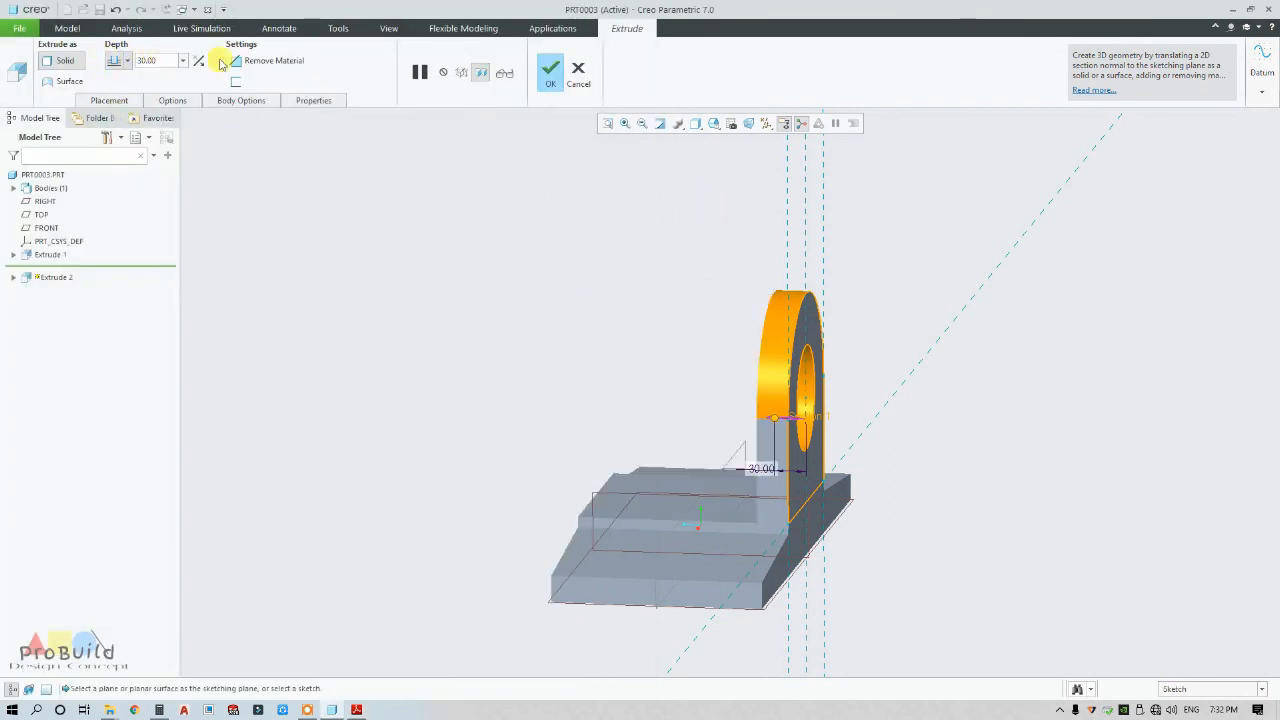
click(551, 72)
Consult the end-slot dimensions in the PDF drawing and start an extrude sketch on the base's underside, viewed square-on.
middle_drag(580, 149, 583, 391)
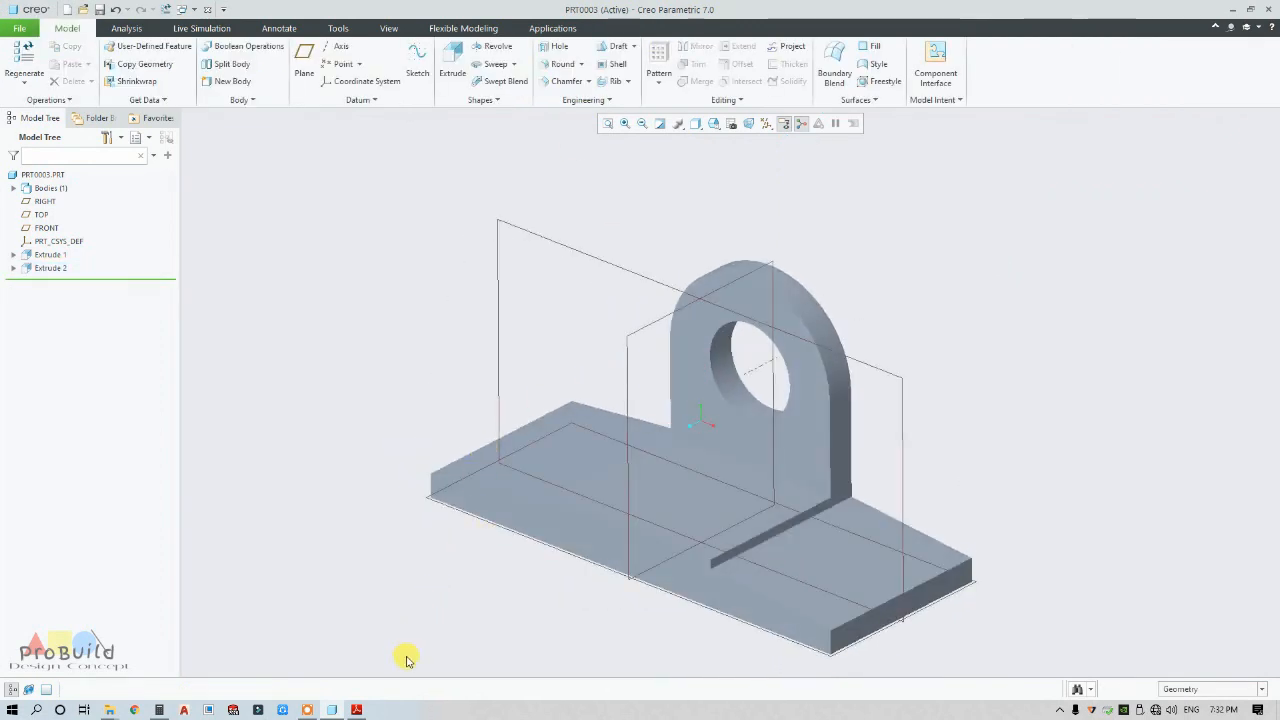
click(366, 710)
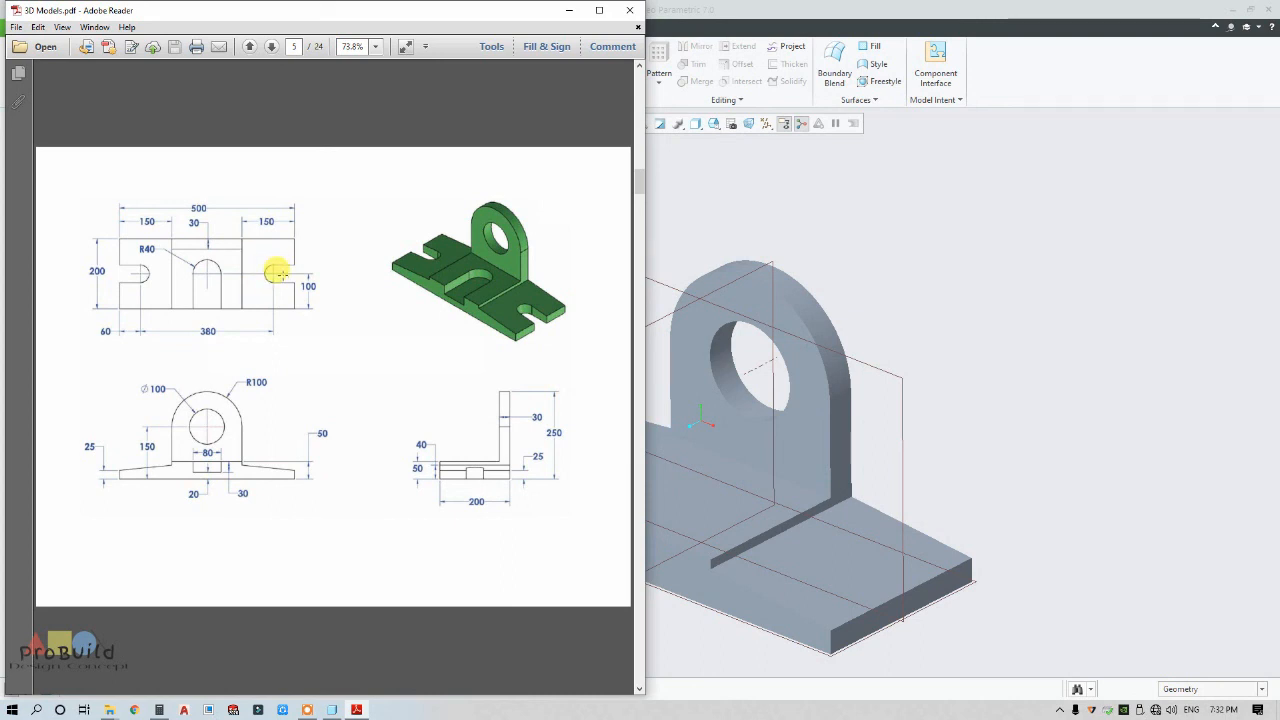
click(716, 245)
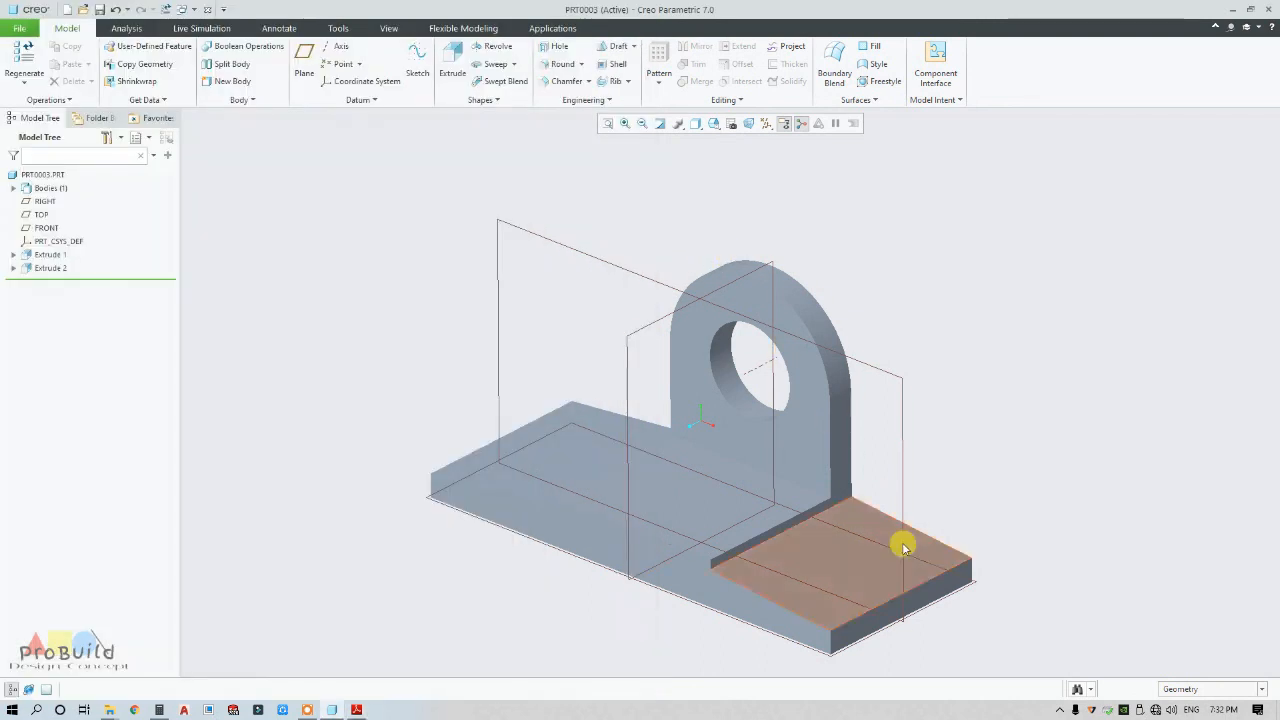
mouse_move(614, 457)
middle_down()
mouse_move(800, 500)
mouse_move(814, 467)
mouse_move(800, 477)
mouse_move(809, 434)
mouse_move(788, 405)
mouse_move(795, 514)
middle_up()
click(718, 456)
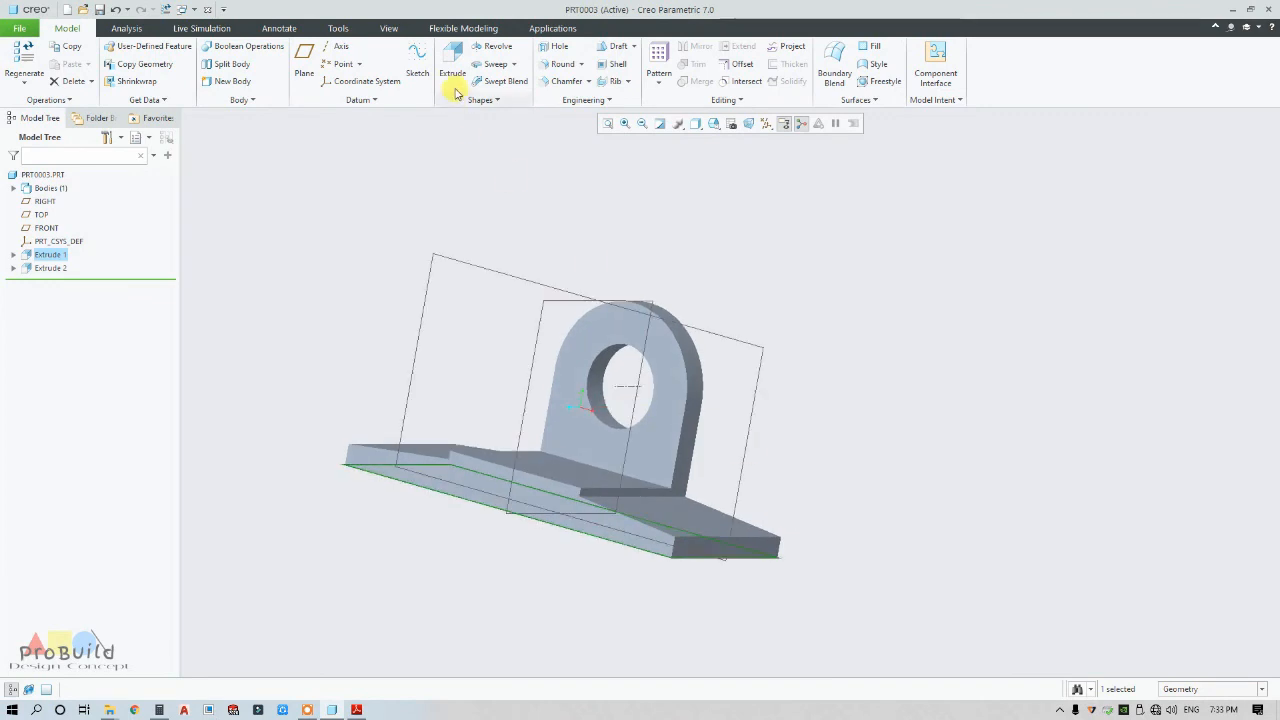
click(453, 60)
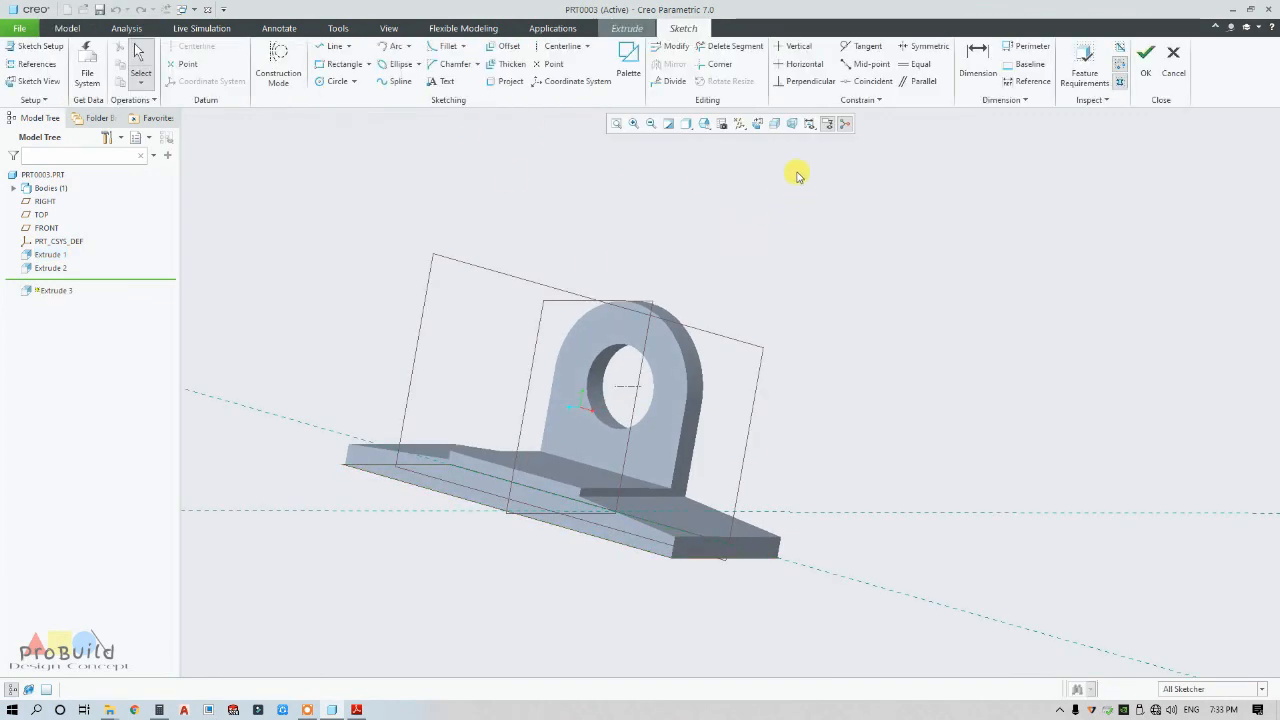
click(757, 124)
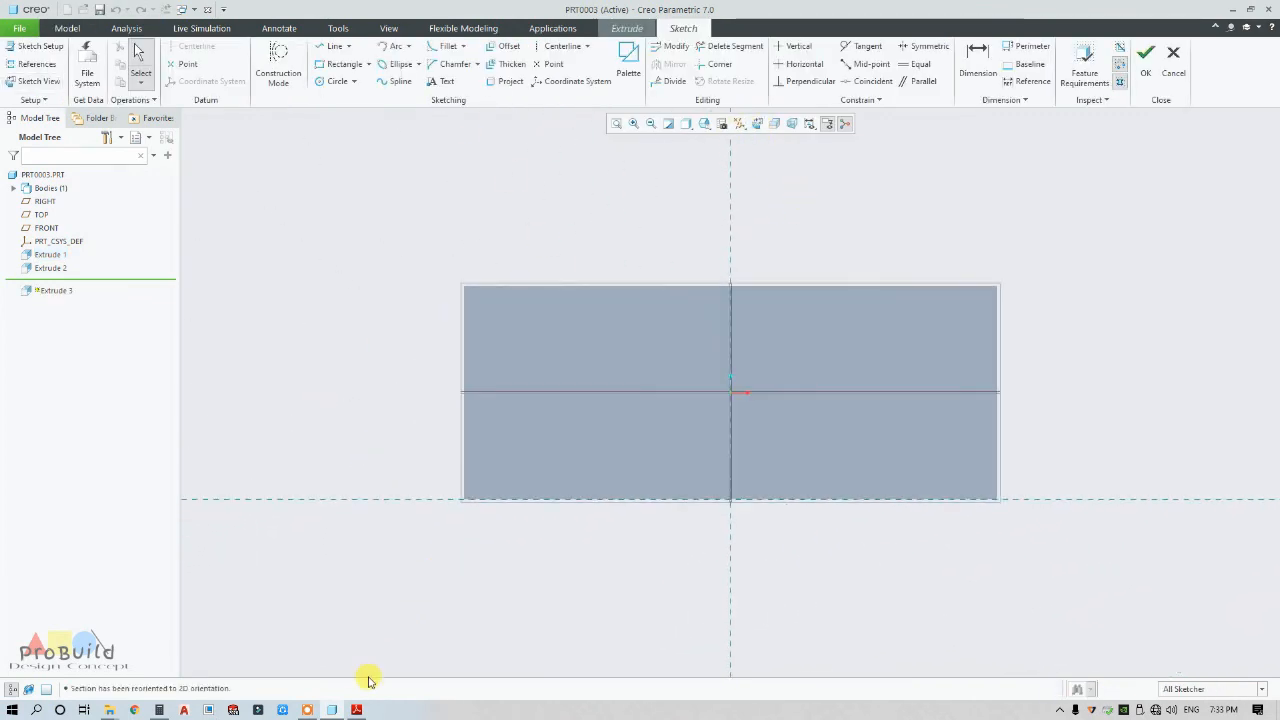
Recheck the slot dimensions in the PDF drawing and add the FRONT datum plane as a sketch reference.
click(356, 710)
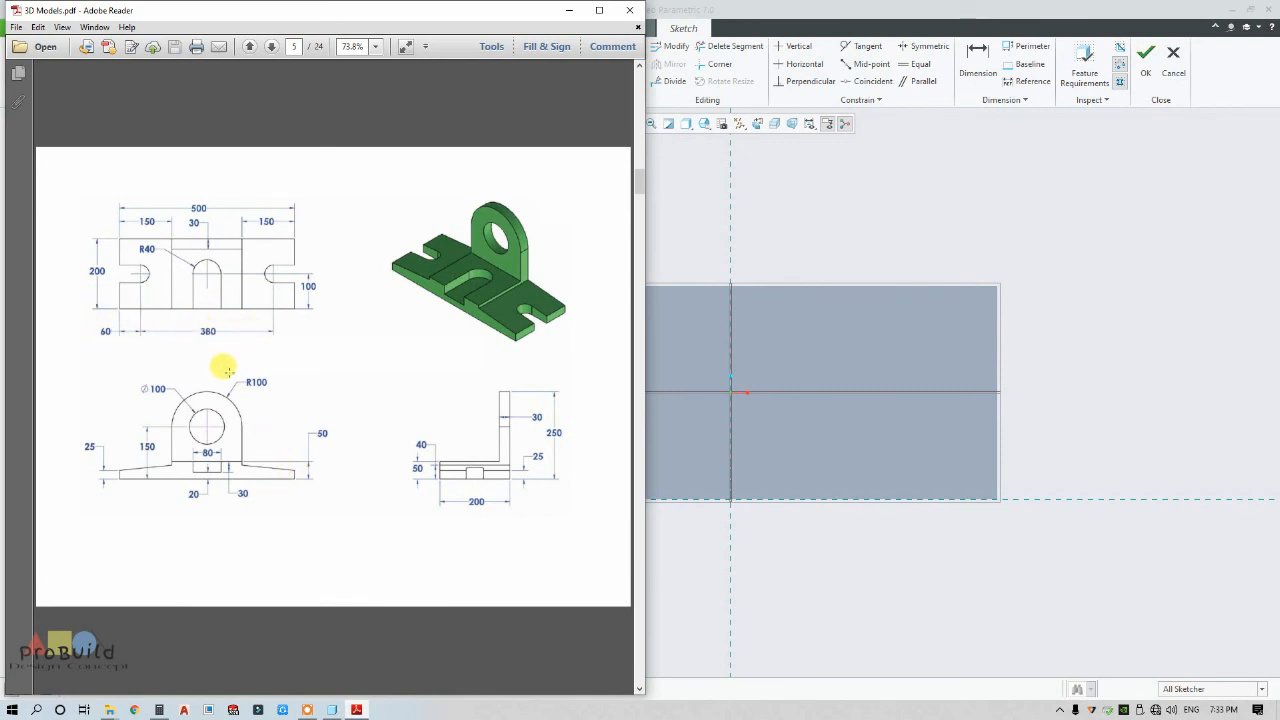
click(840, 585)
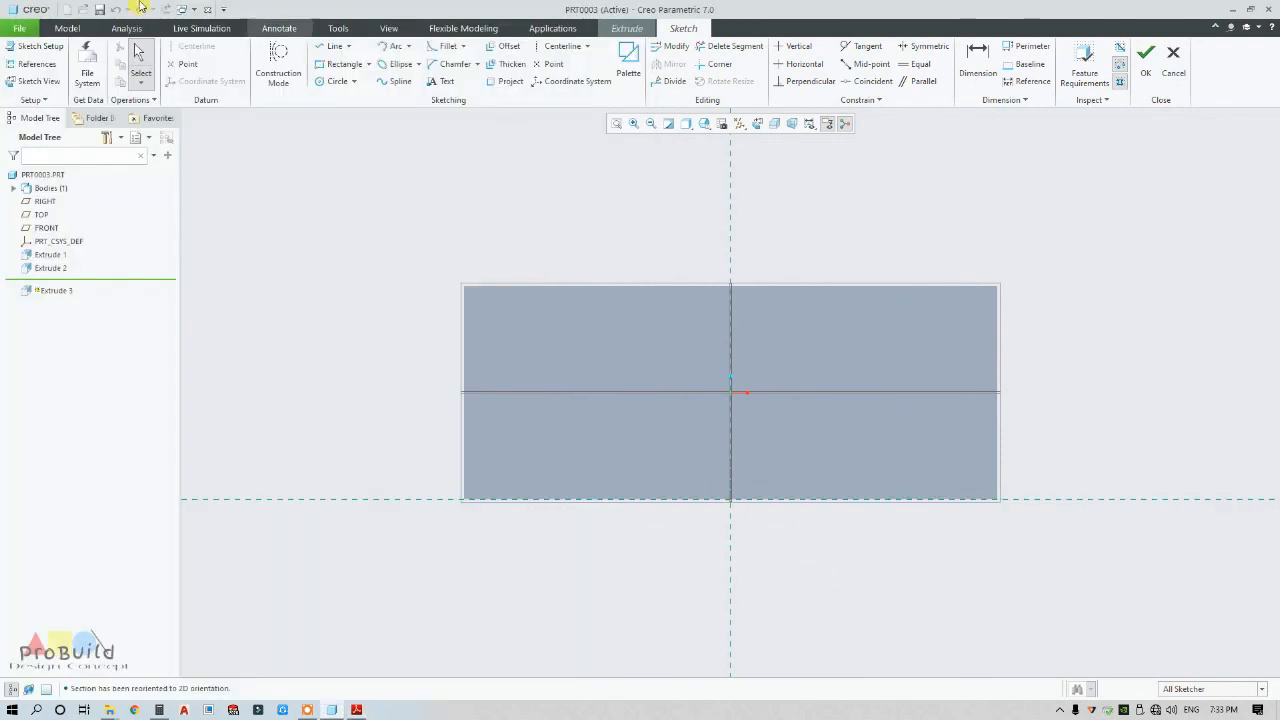
click(37, 64)
click(611, 396)
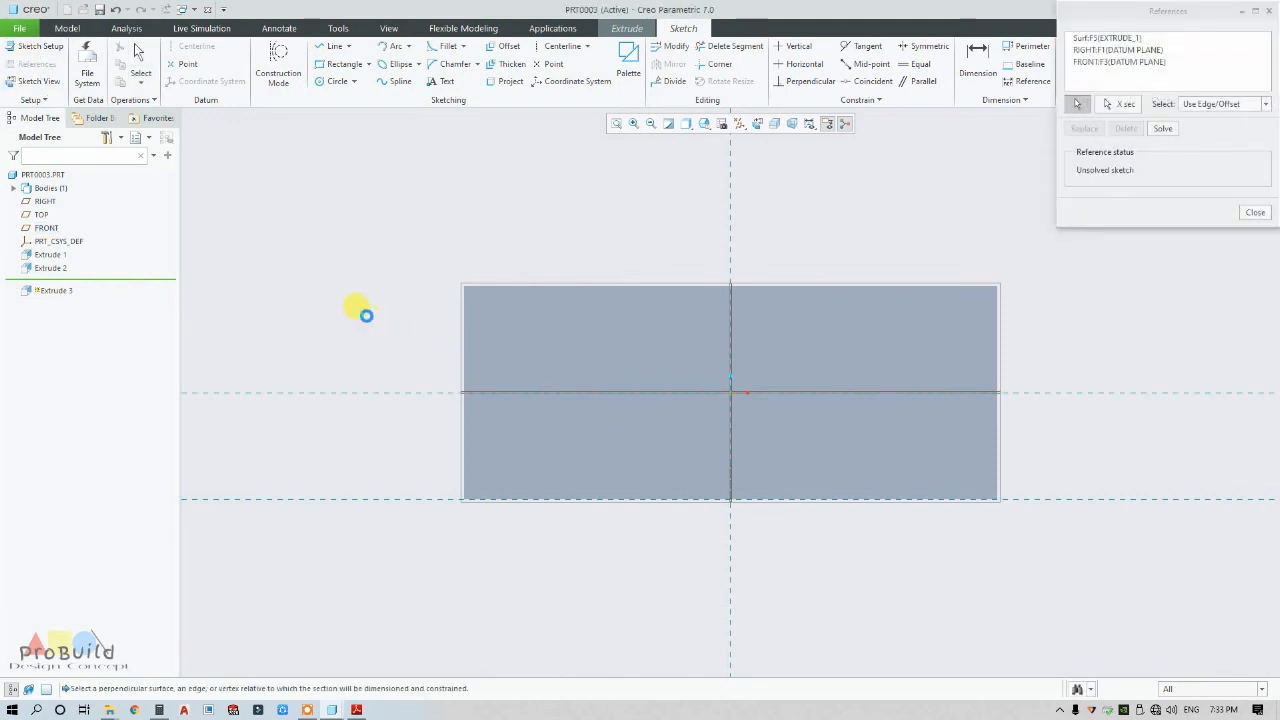
middle_click(357, 307)
Sketch a circle centred on the base's lengthwise midline near its right end and set its diameter to 50 mm.
scroll(339, 322, up, 5)
scroll(508, 364, down, 4)
click(330, 80)
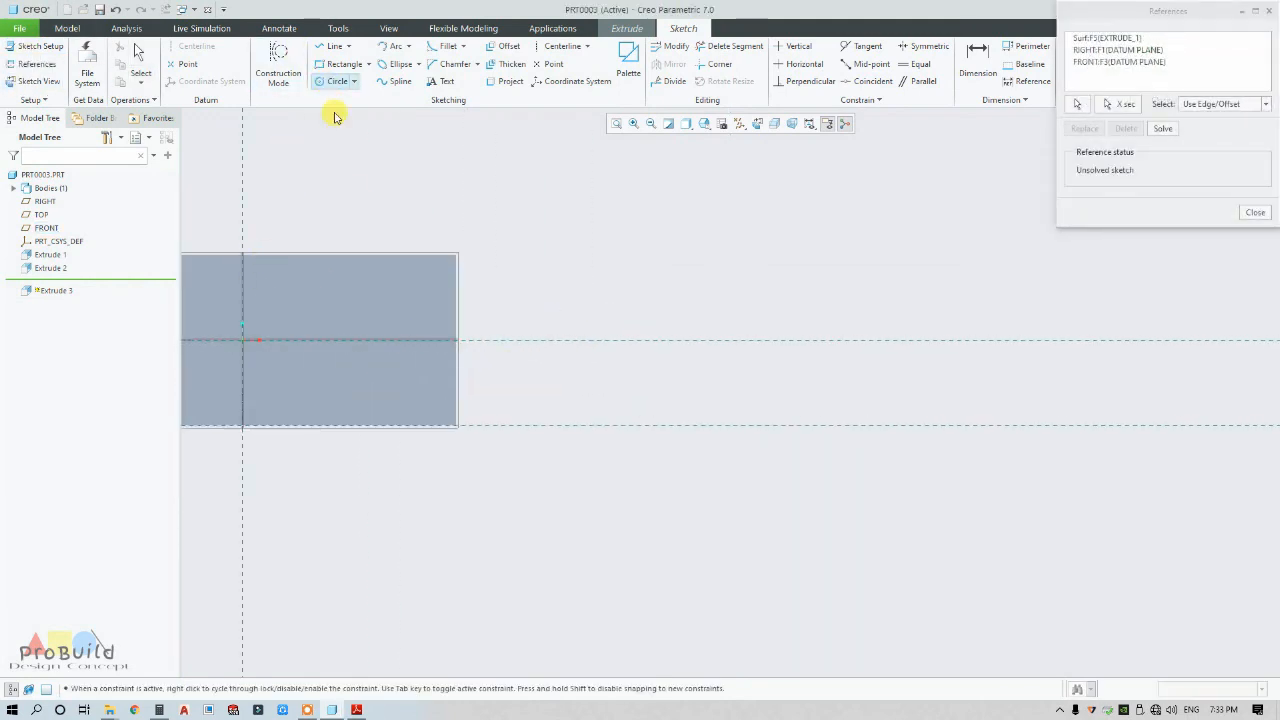
scroll(386, 340, down, 2)
click(407, 335)
click(427, 378)
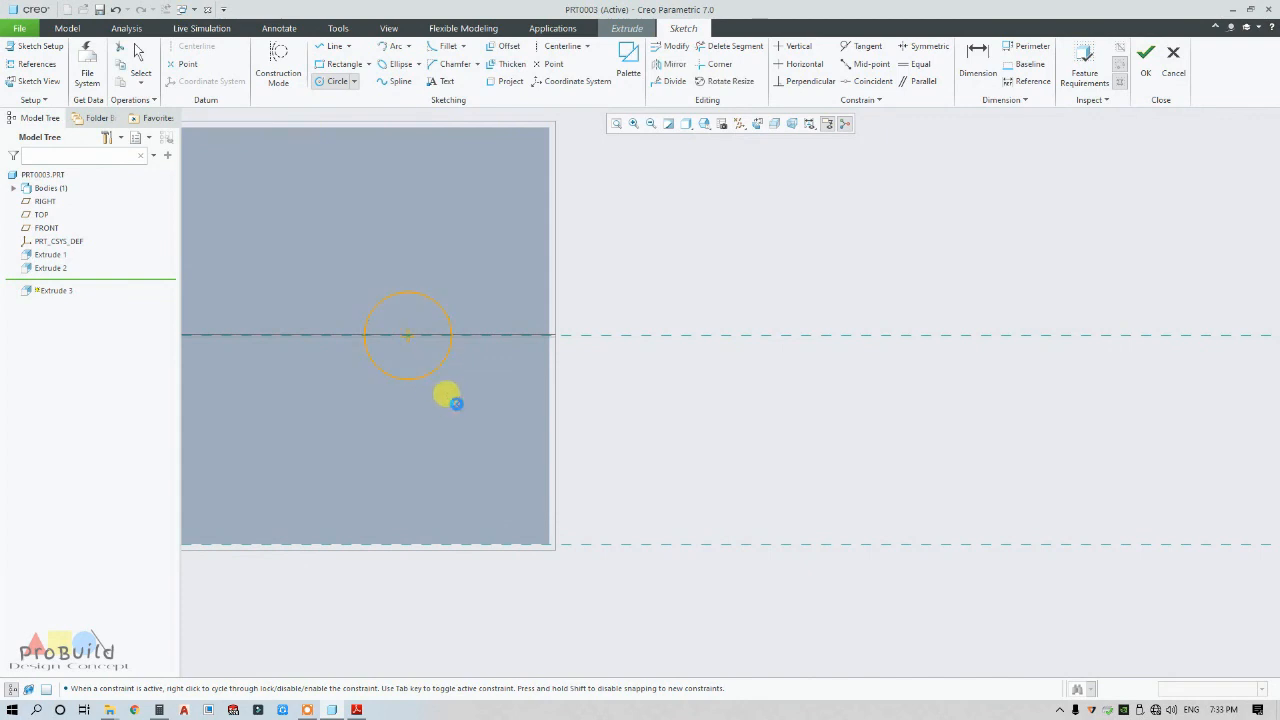
middle_click(449, 391)
double_click(344, 298)
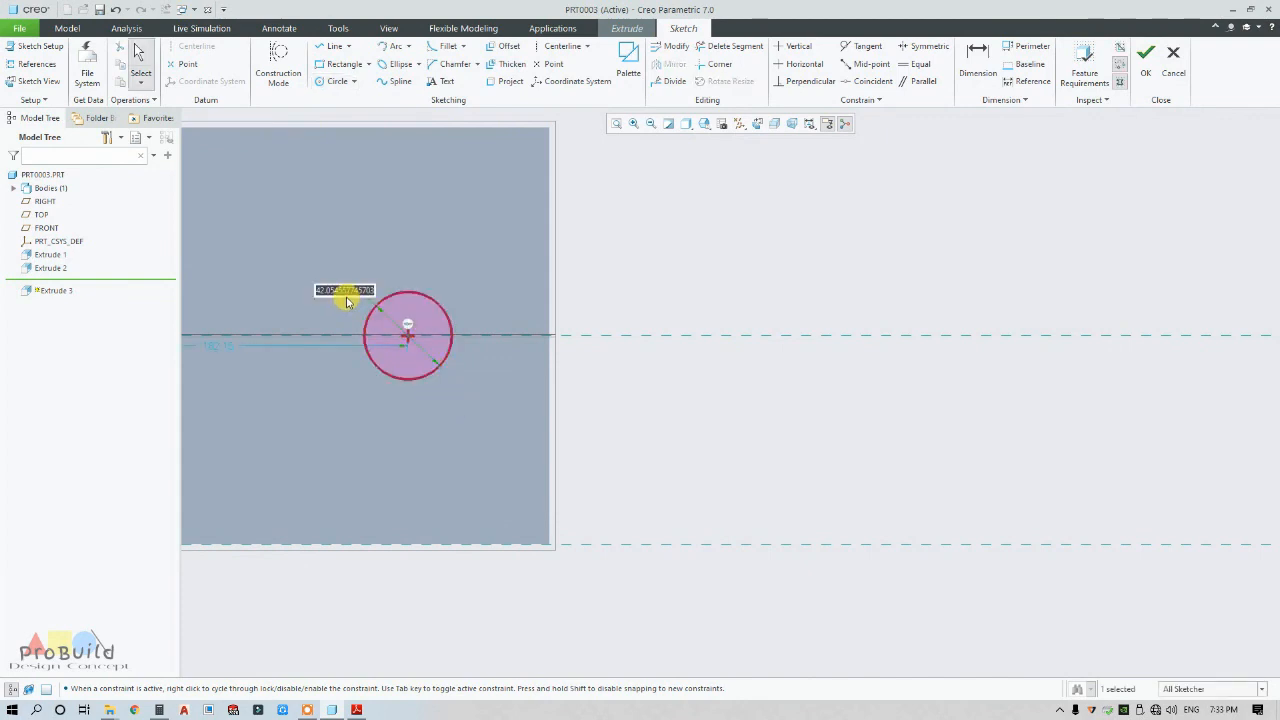
key(Return)
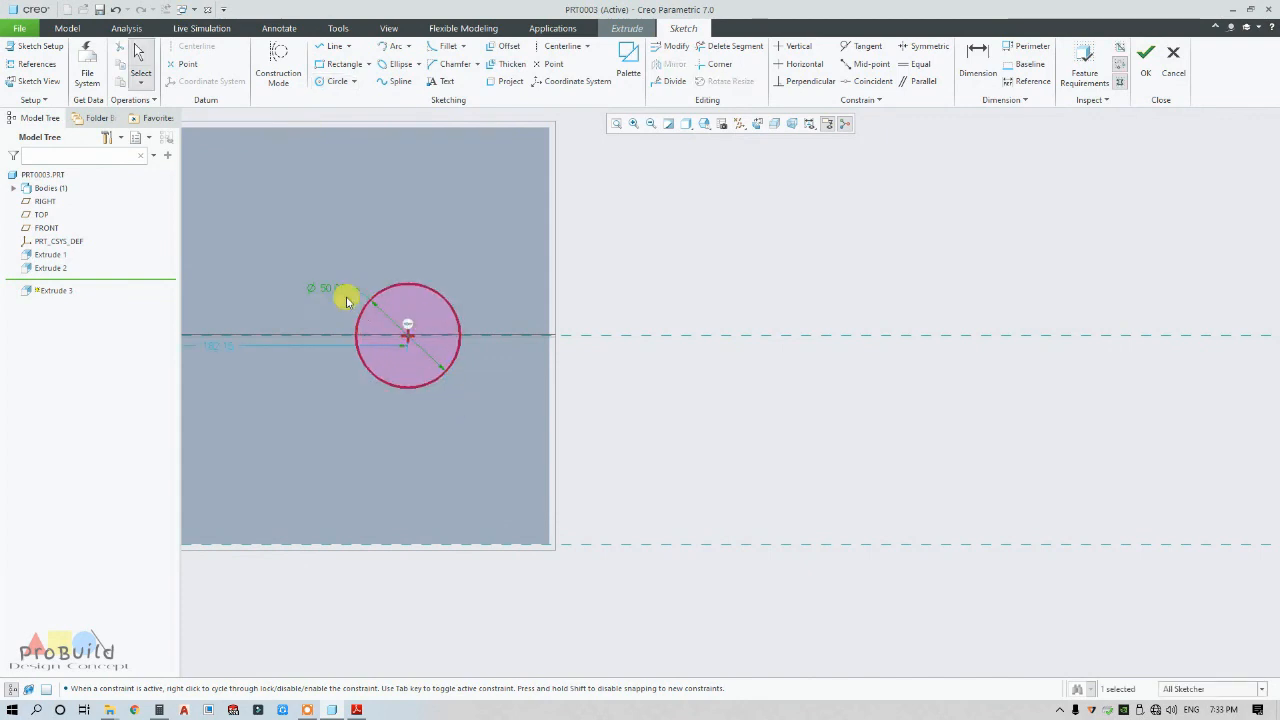
Draw horizontal tangent lines from the circle's upper and lower points to the base's right edge and join their ends with a vertical line.
click(330, 46)
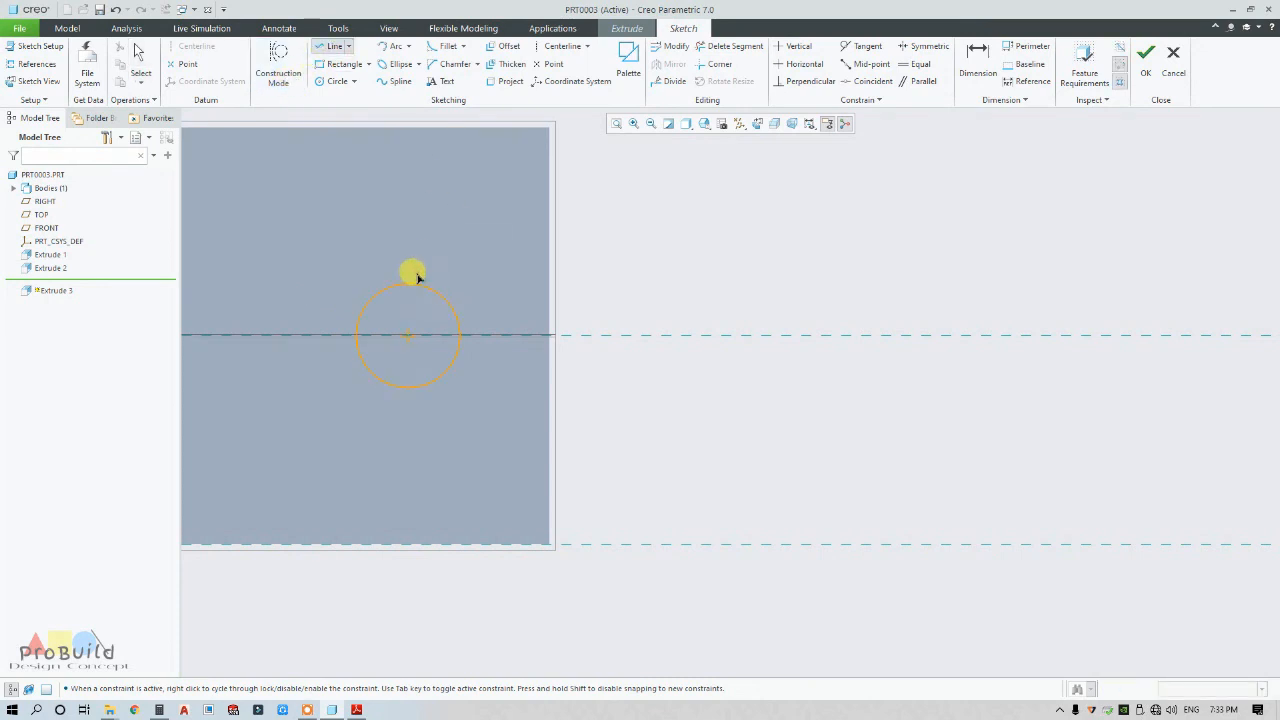
click(408, 286)
click(549, 285)
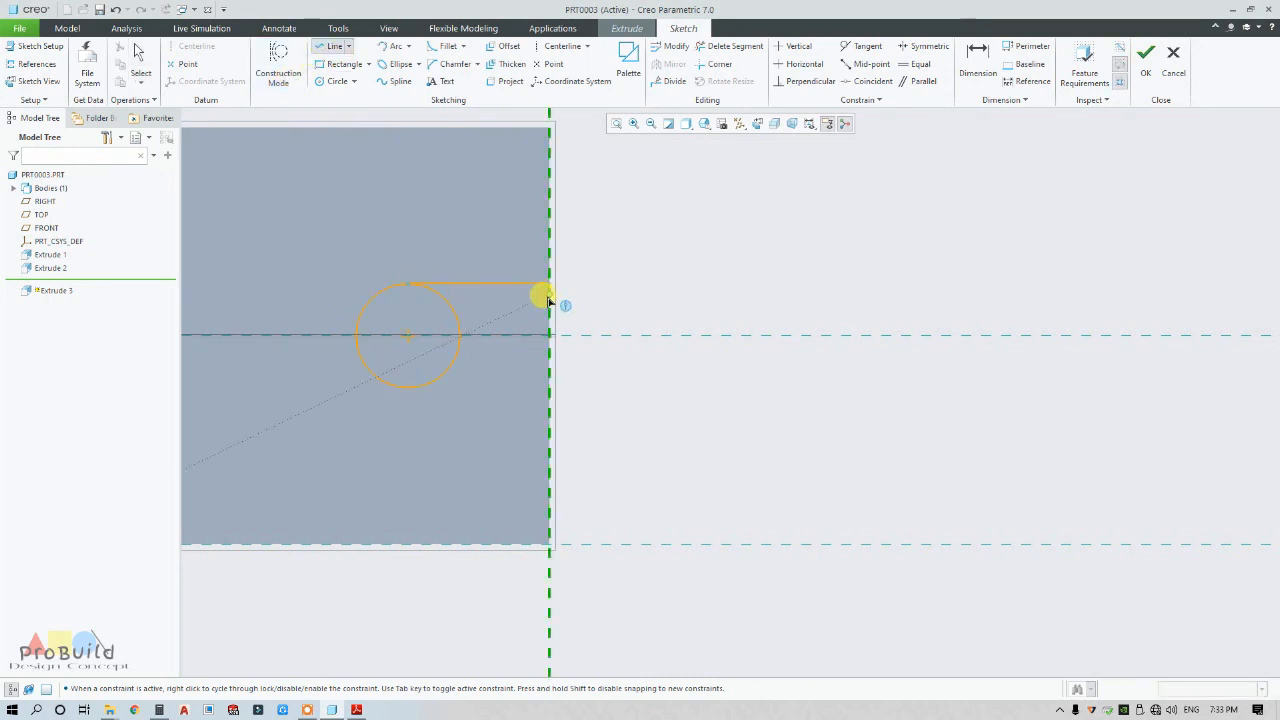
middle_click(548, 388)
click(407, 388)
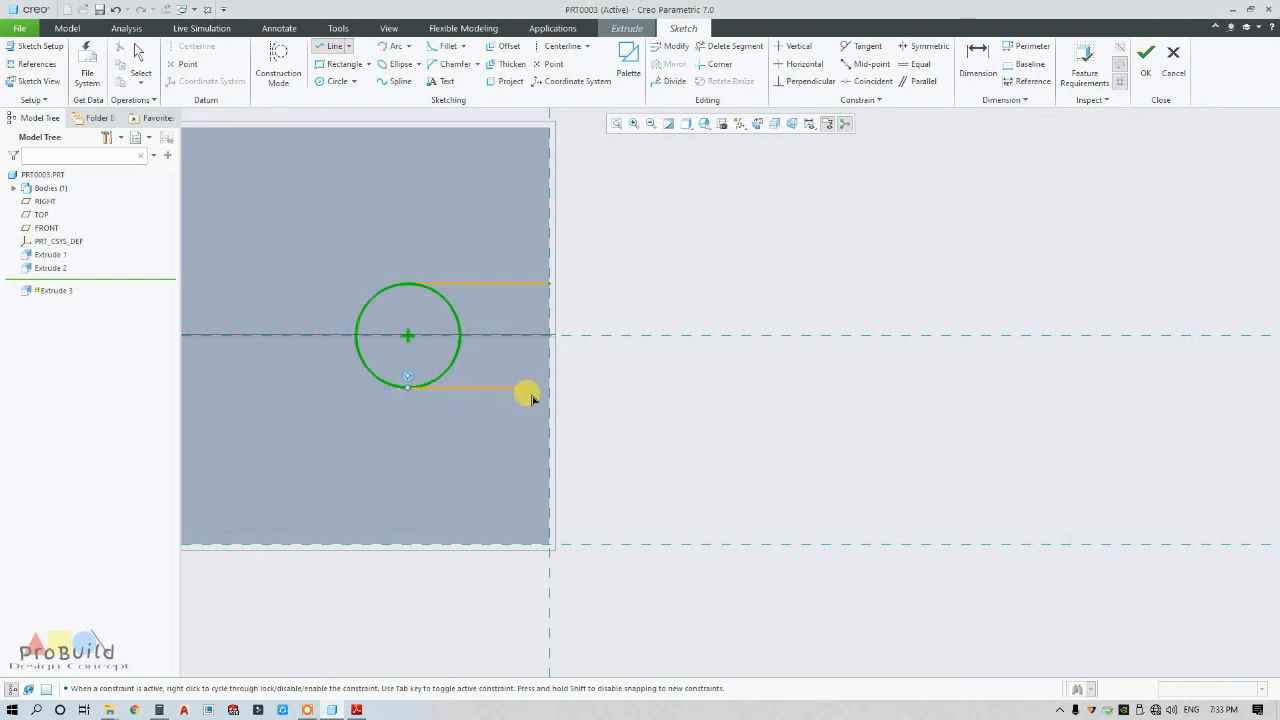
click(549, 387)
click(549, 285)
click(551, 288)
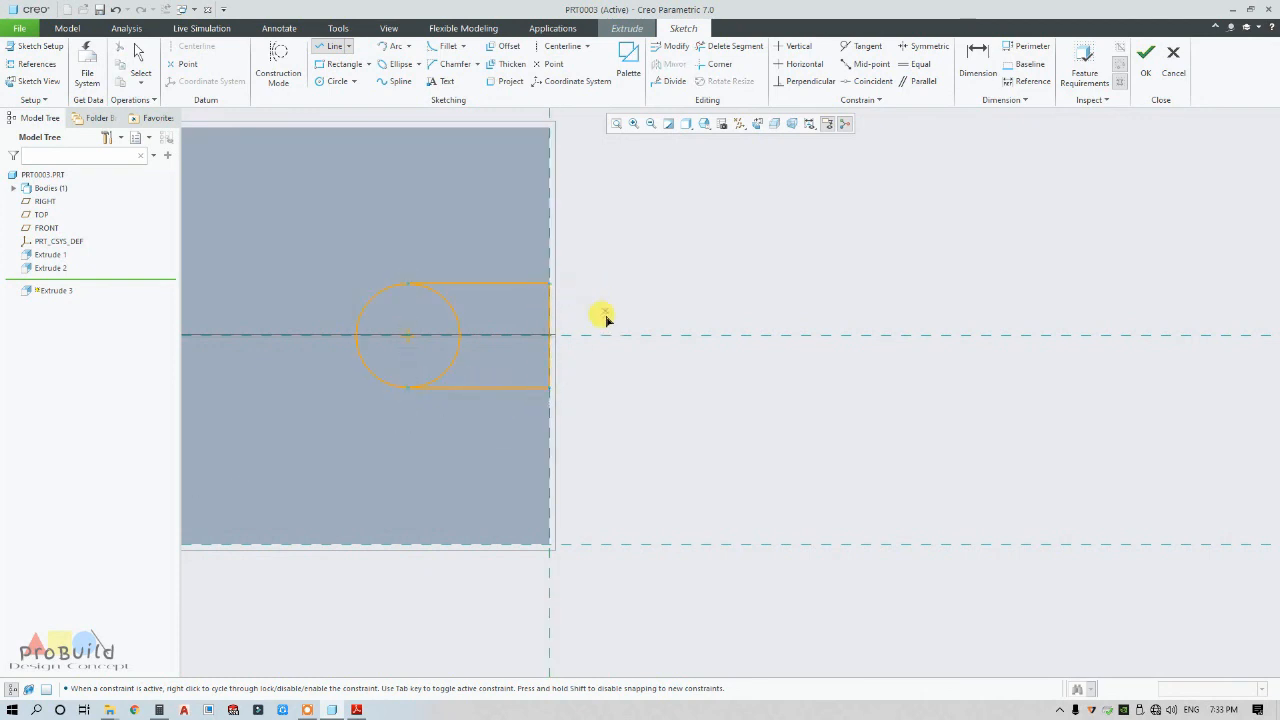
middle_click(615, 310)
Trim the circle's inner arc between the two tangent lines so the slot becomes a closed, round-ended outline.
click(714, 46)
click(451, 366)
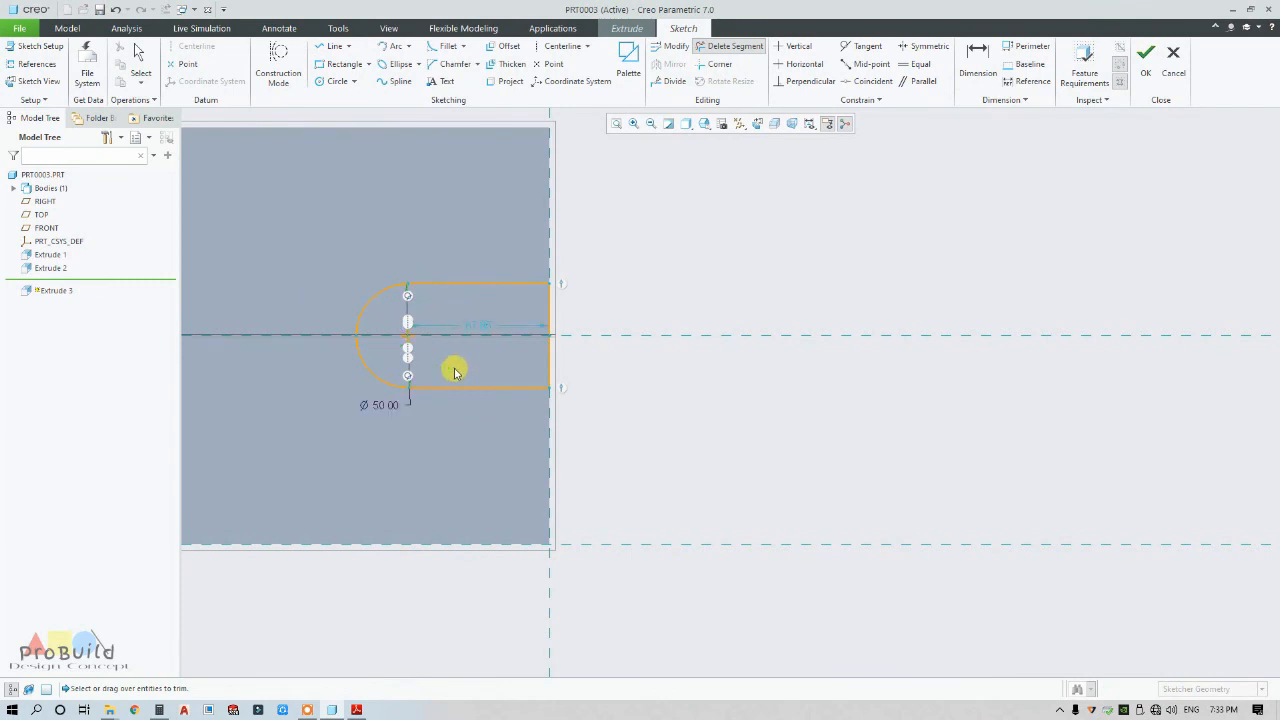
middle_click(605, 328)
Set the length of the slot's straight sides to 70 mm.
scroll(607, 339, down, 3)
scroll(600, 340, up, 5)
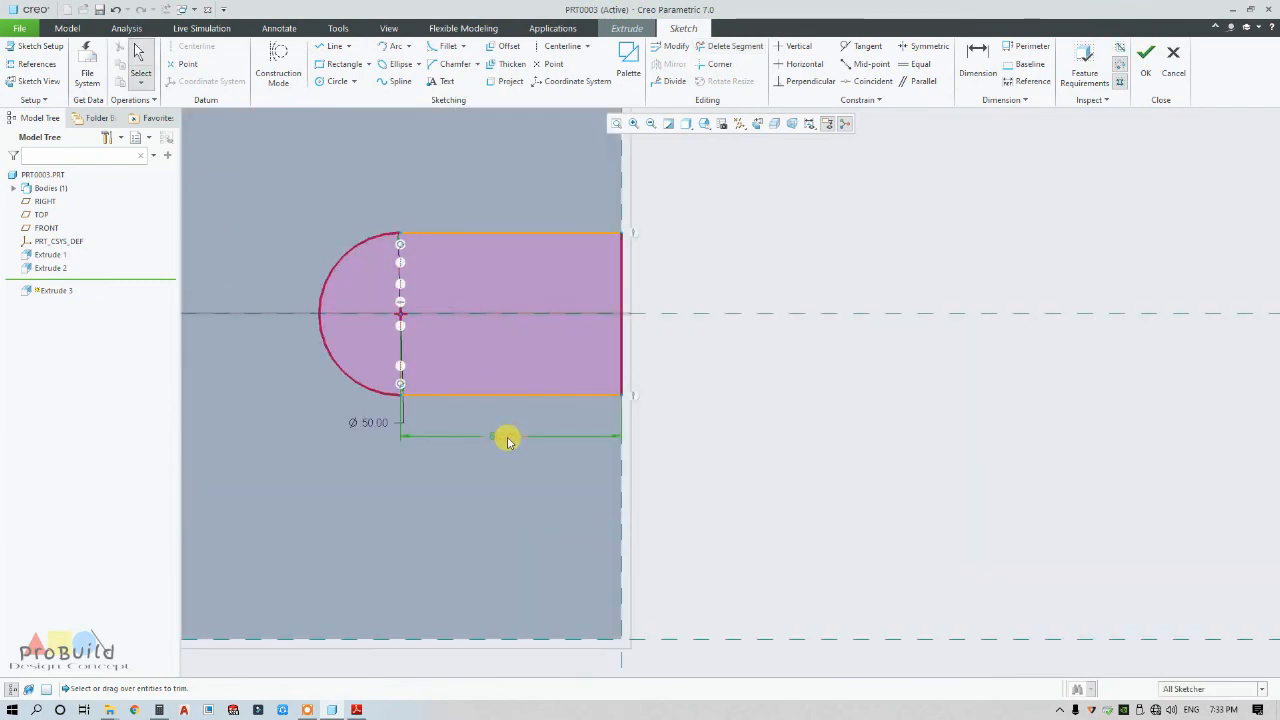
middle_click(500, 436)
text(70)
key(Return)
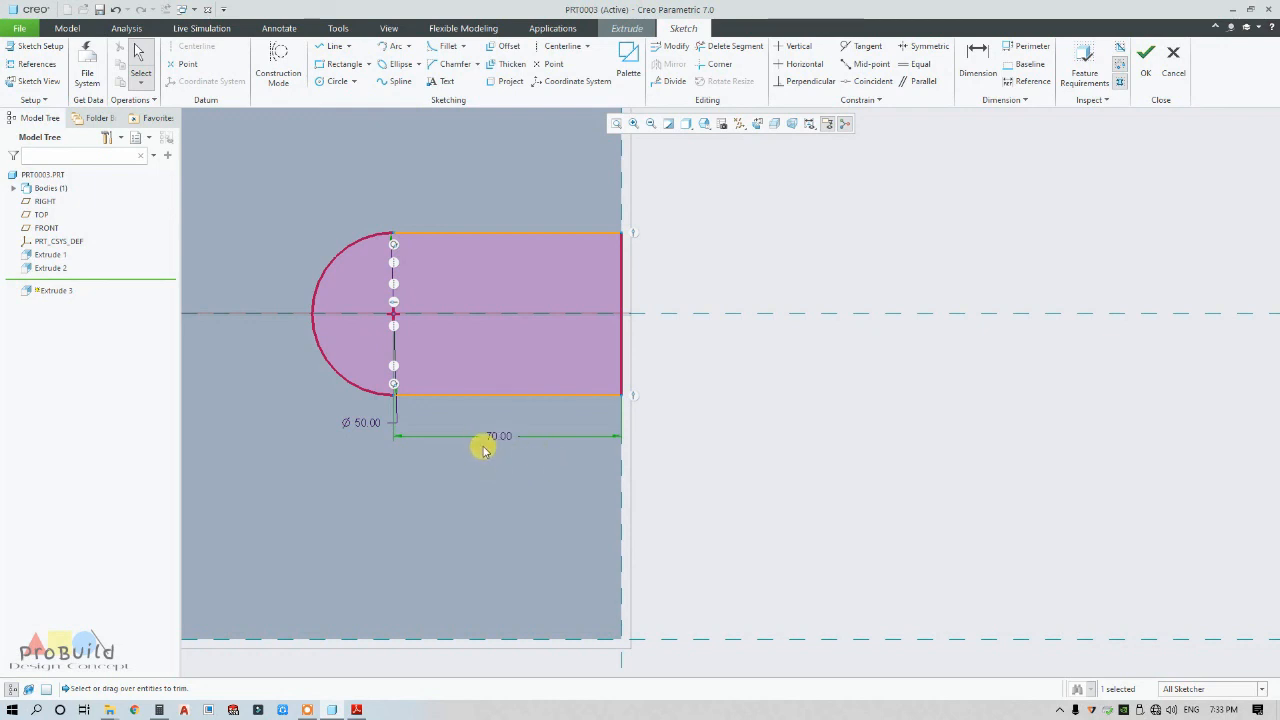
Delete the 70 mm length dimension from the slot sketch.
right_click(502, 440)
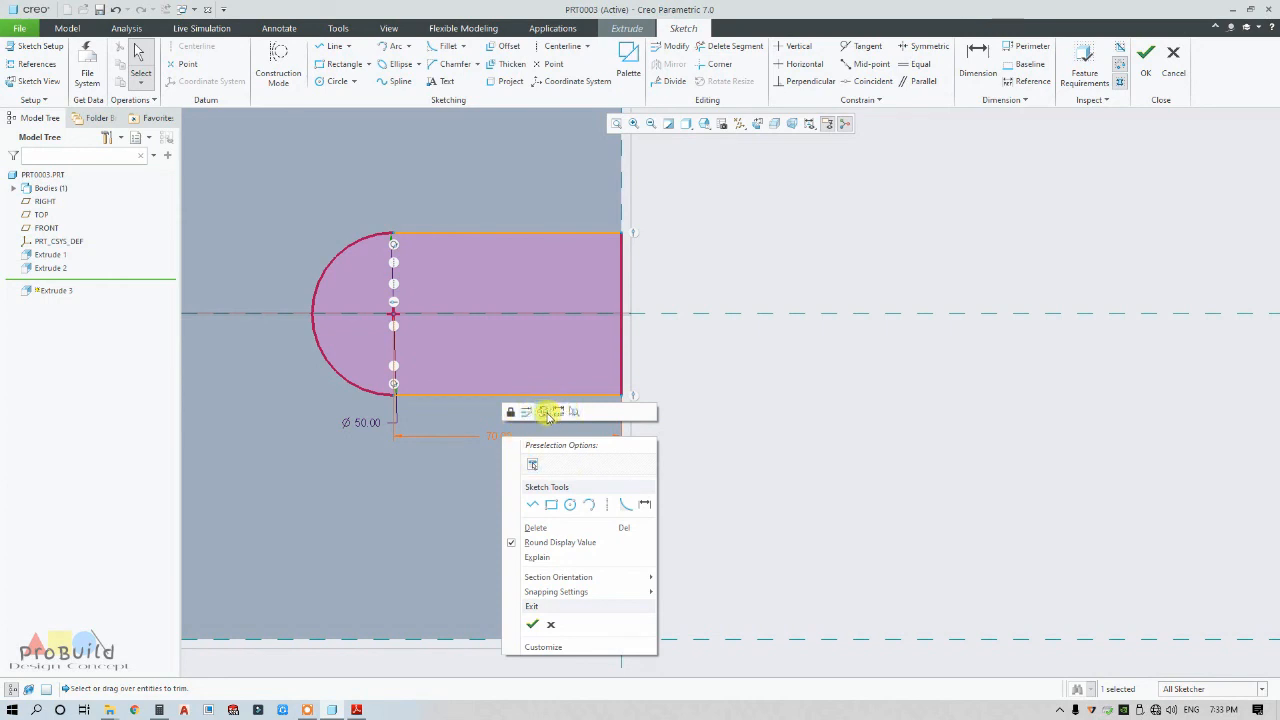
click(477, 418)
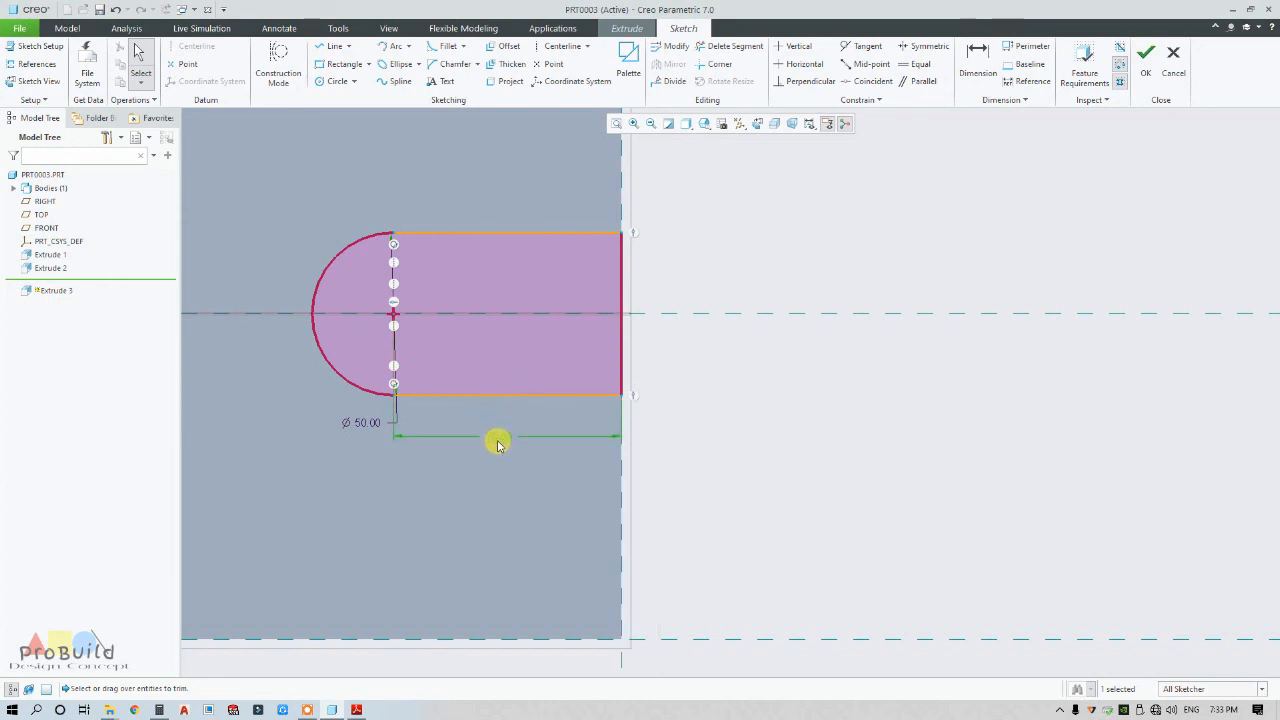
key(Delete)
scroll(514, 480, up, 2)
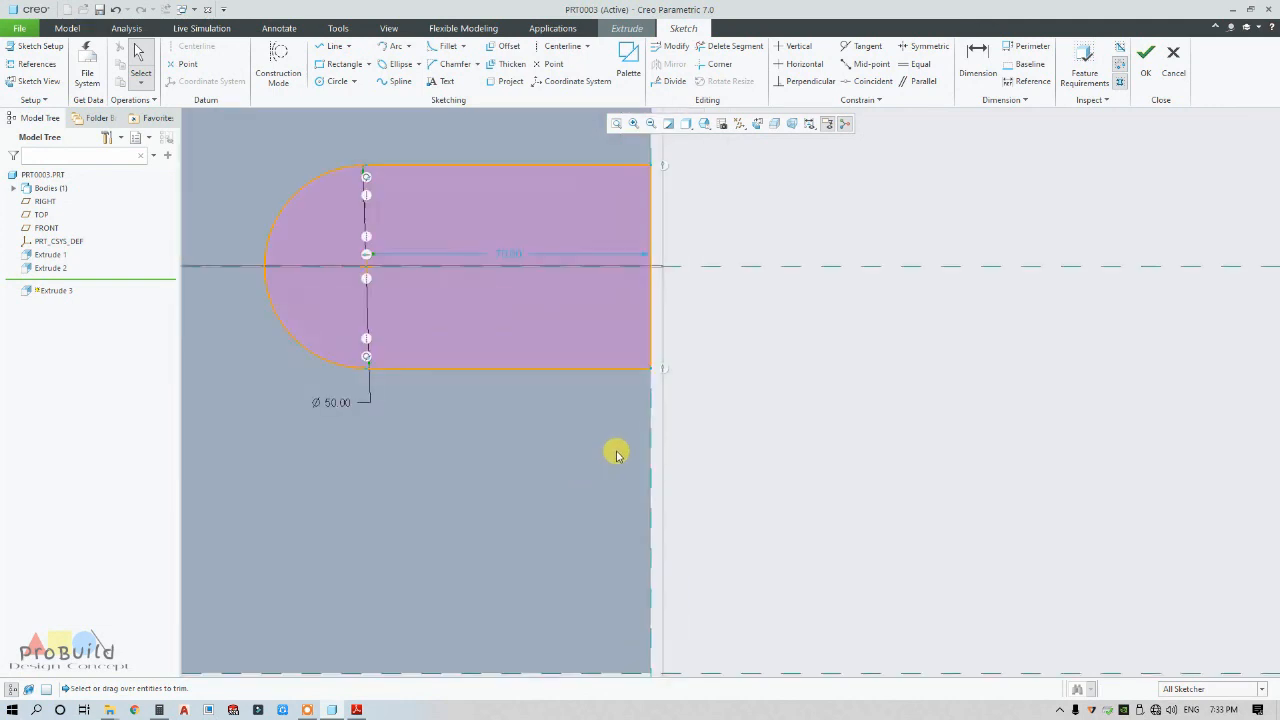
scroll(615, 452, down, 3)
scroll(608, 425, up, 1)
drag(583, 389, 703, 458)
click(662, 46)
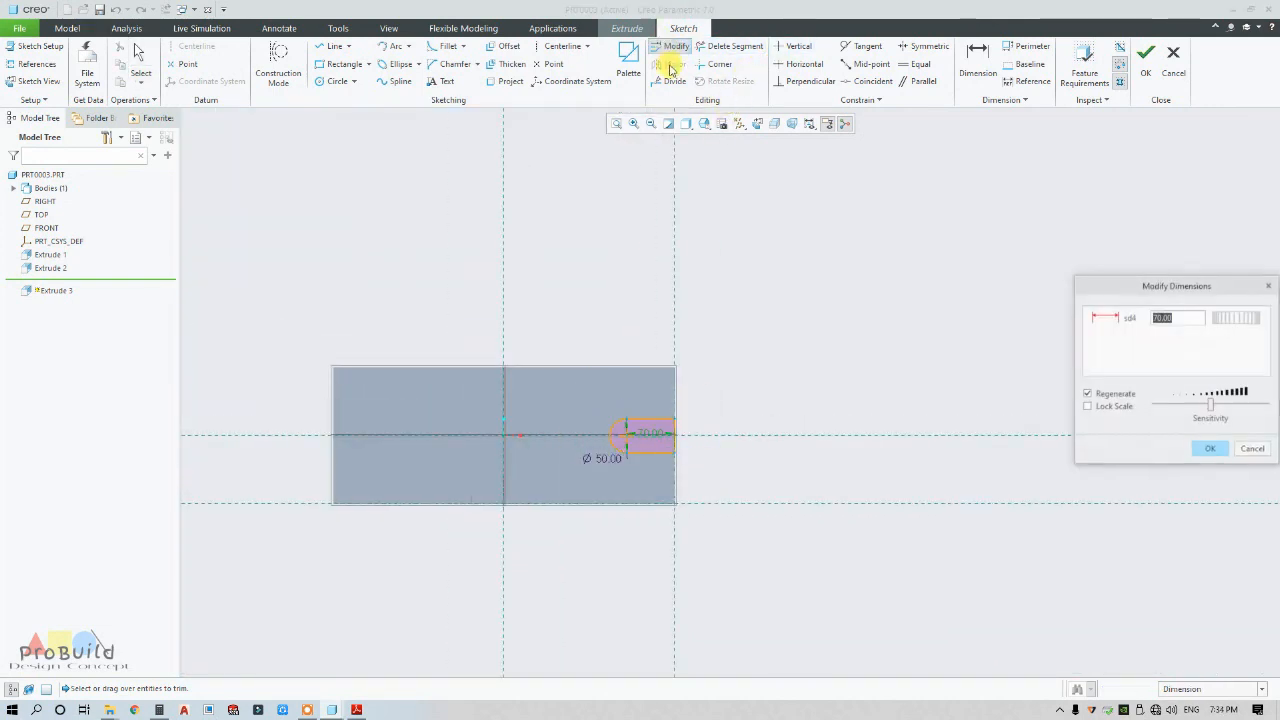
click(1269, 287)
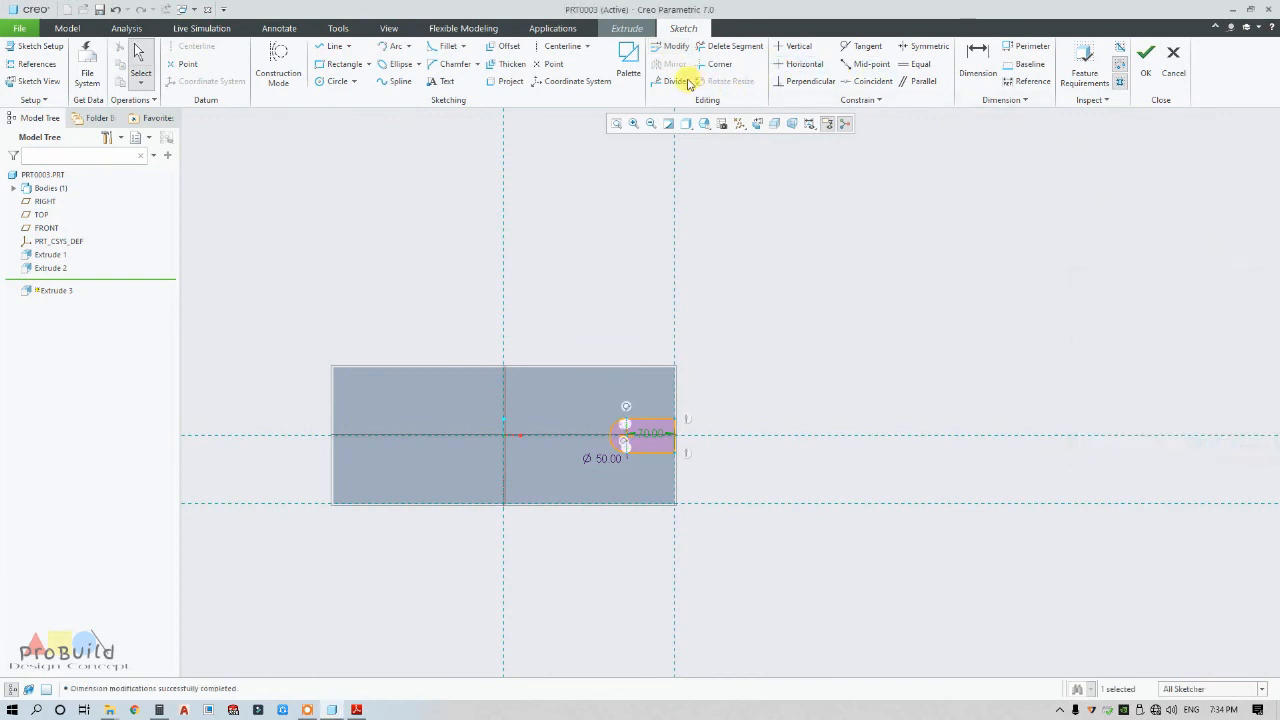
Mirror the whole slot outline about the vertical centre reference to the opposite end of the base.
drag(589, 383, 723, 486)
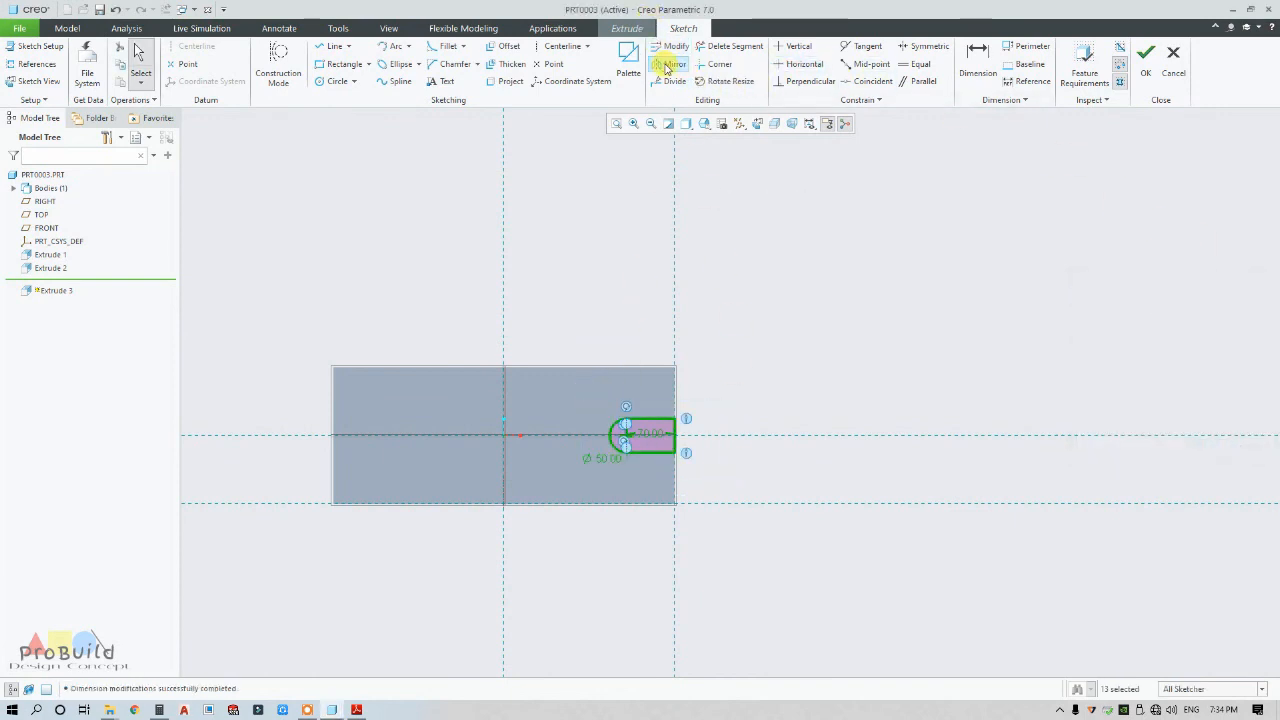
click(665, 64)
click(505, 259)
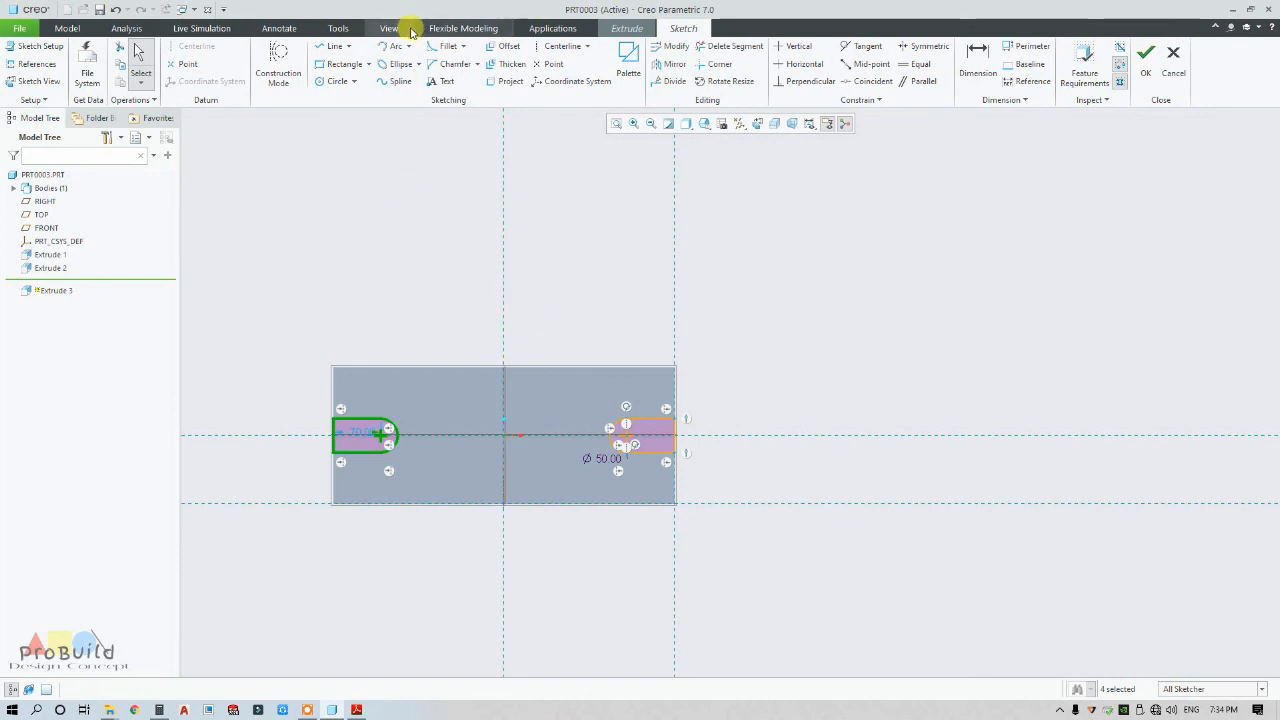
Dimension the distance between the arc centres of the two end slots and set it to 380 mm.
click(977, 60)
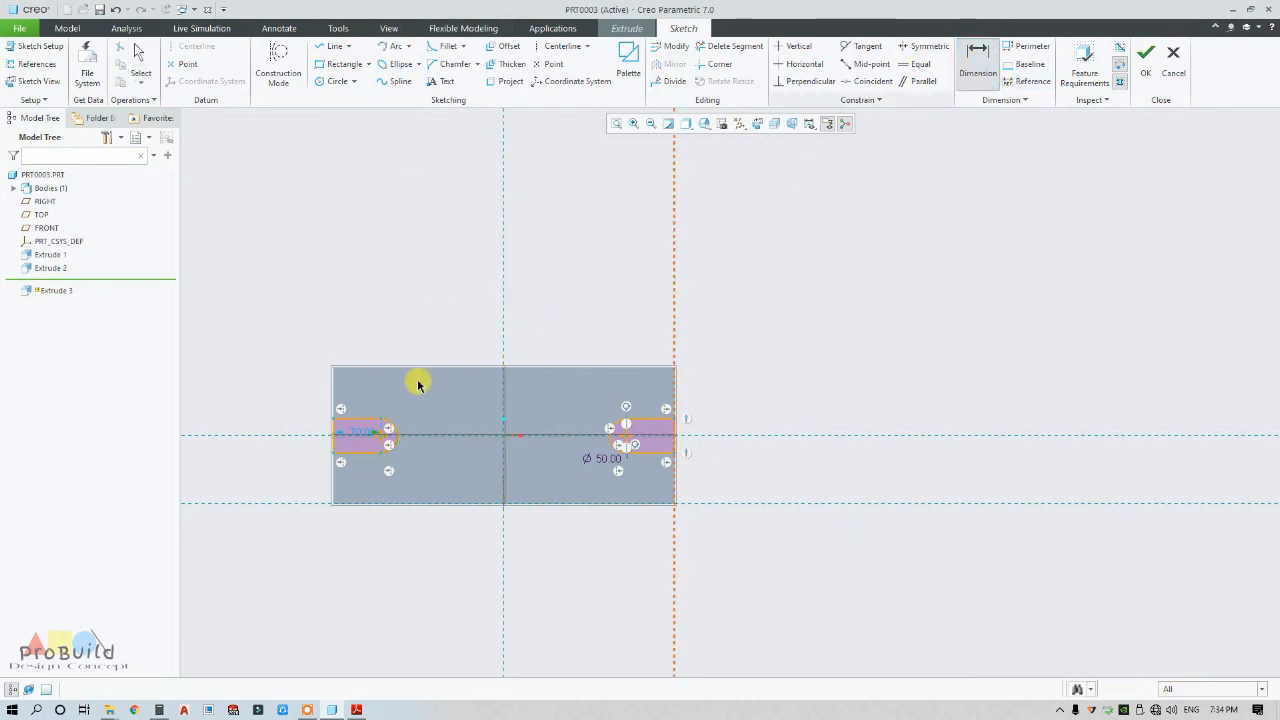
click(381, 441)
middle_click(540, 521)
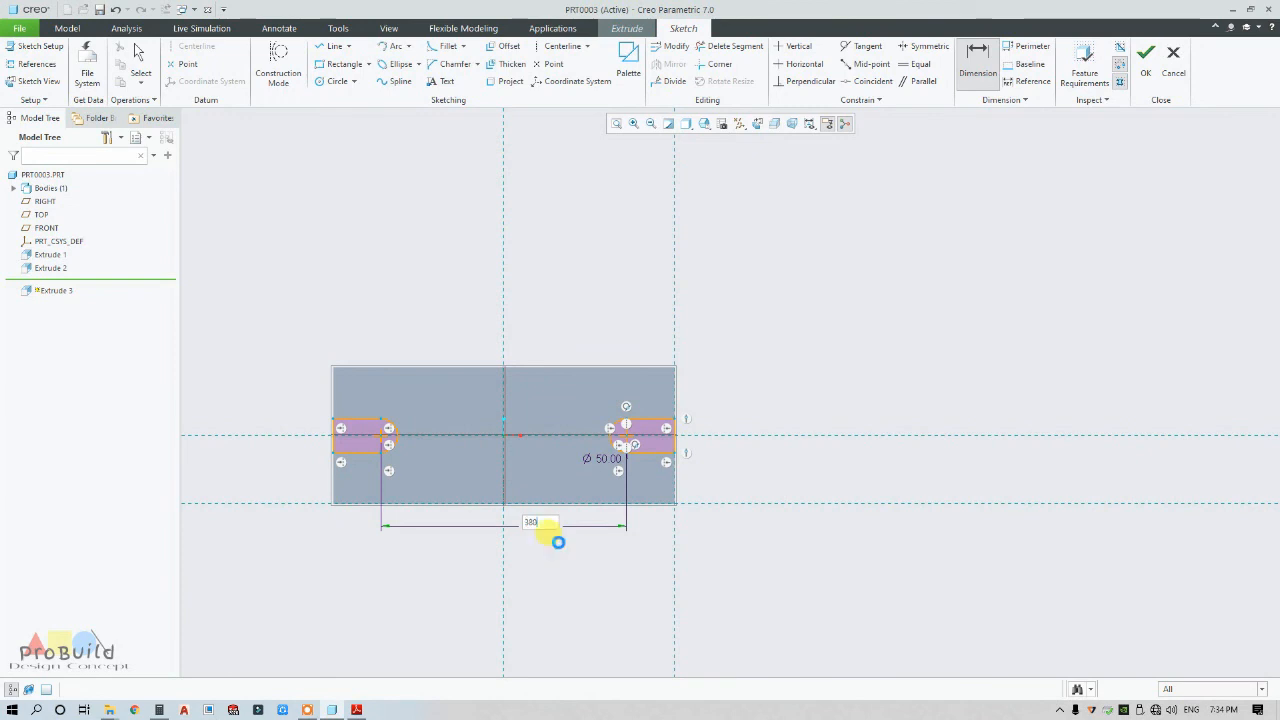
text(380)
key(Return)
middle_click(572, 545)
scroll(651, 537, up, 2)
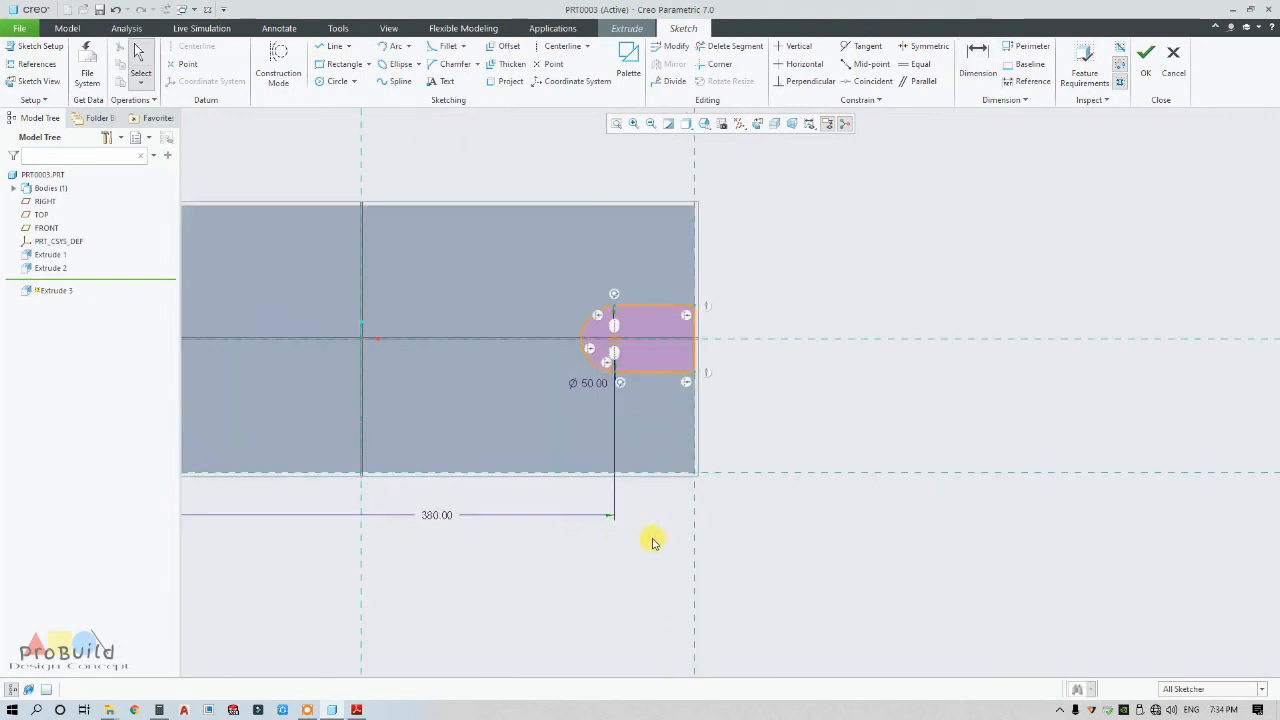
scroll(628, 514, down, 2)
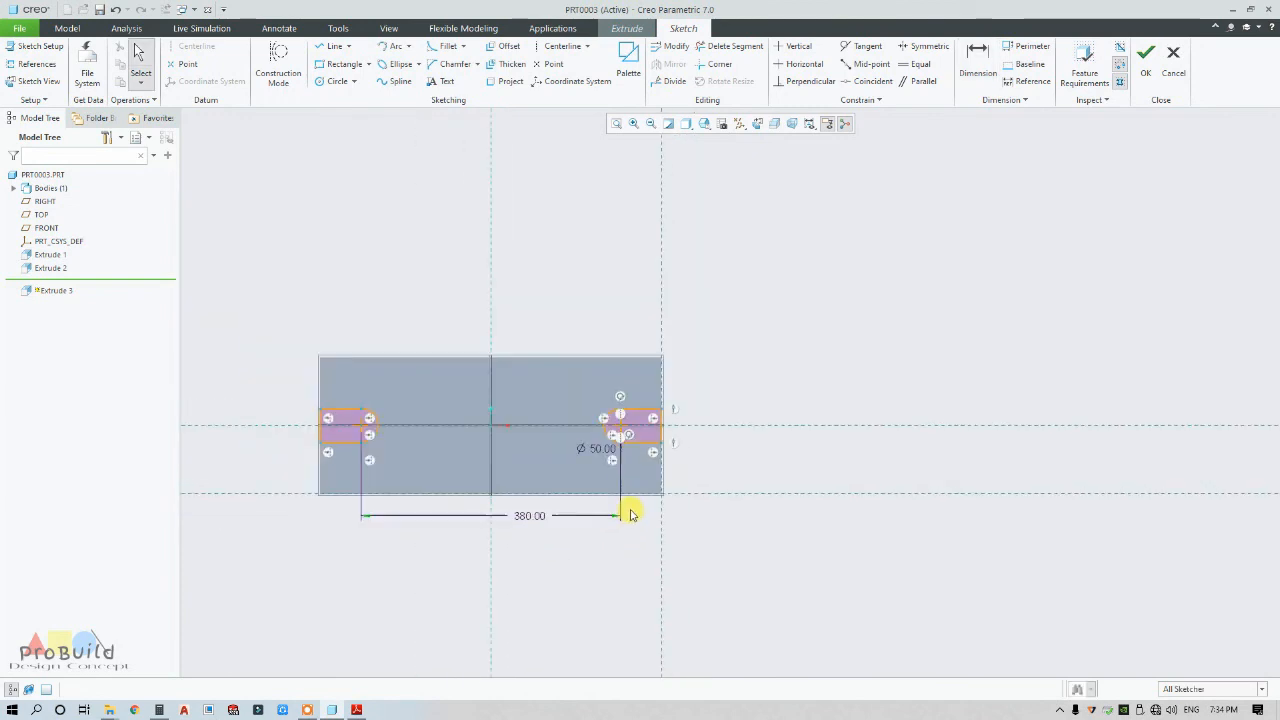
Accept the slot sketch, flip the extrusion direction into the base, and complete the cut of both end slots.
click(1144, 56)
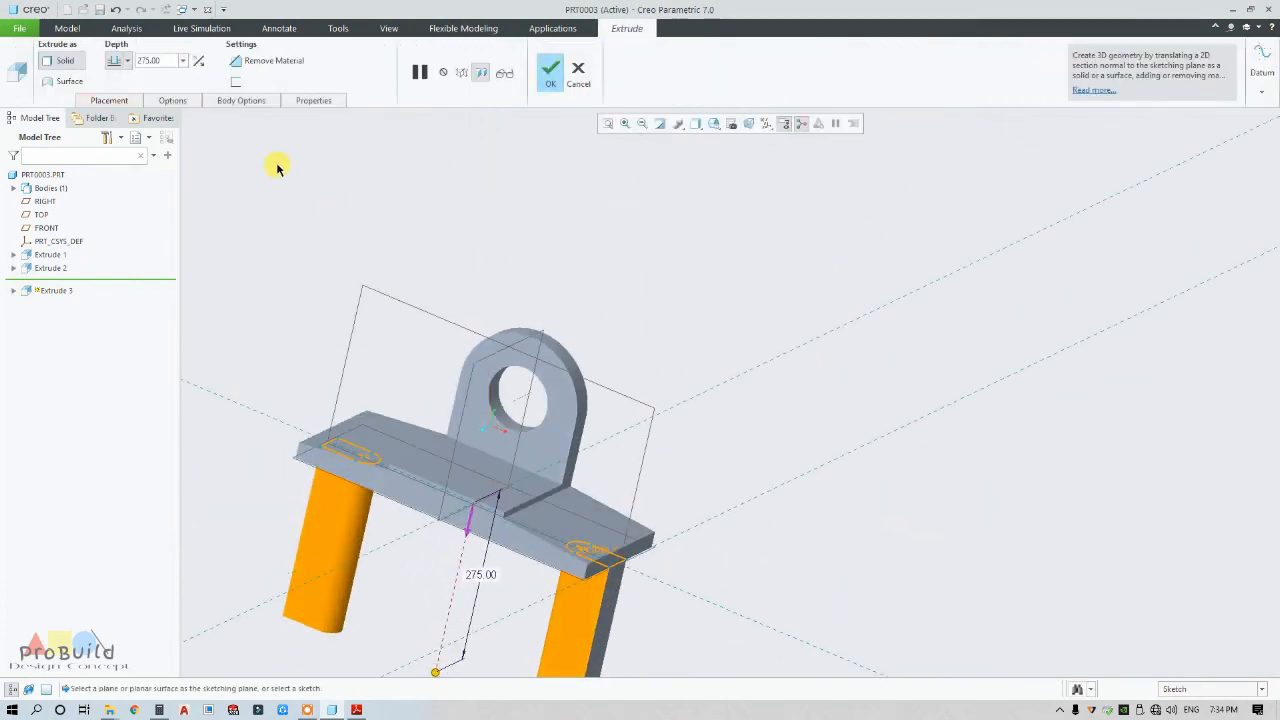
click(198, 62)
mouse_move(556, 325)
middle_down()
mouse_move(512, 363)
mouse_move(509, 323)
mouse_move(556, 326)
middle_up()
click(551, 72)
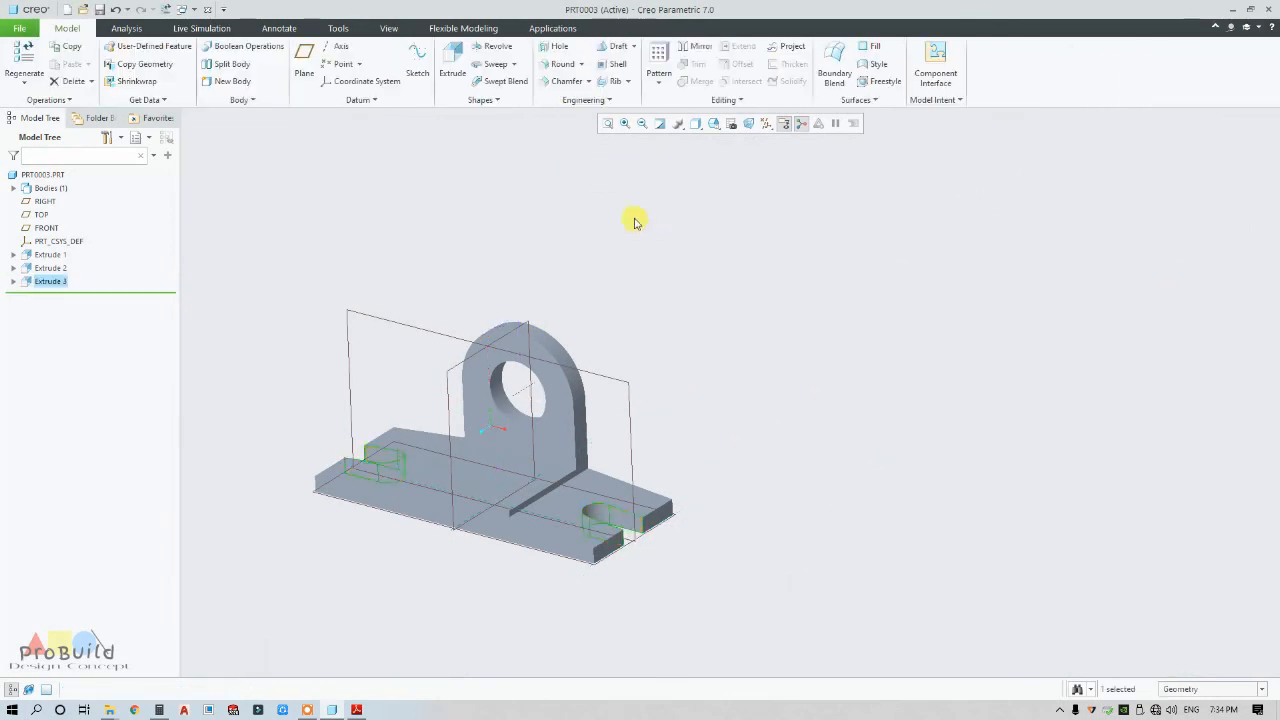
Check the central slot in the PDF drawing, then start an extrusion sketch on the base's raised middle face, viewed square-on with hidden lines.
middle_drag(620, 366, 600, 390)
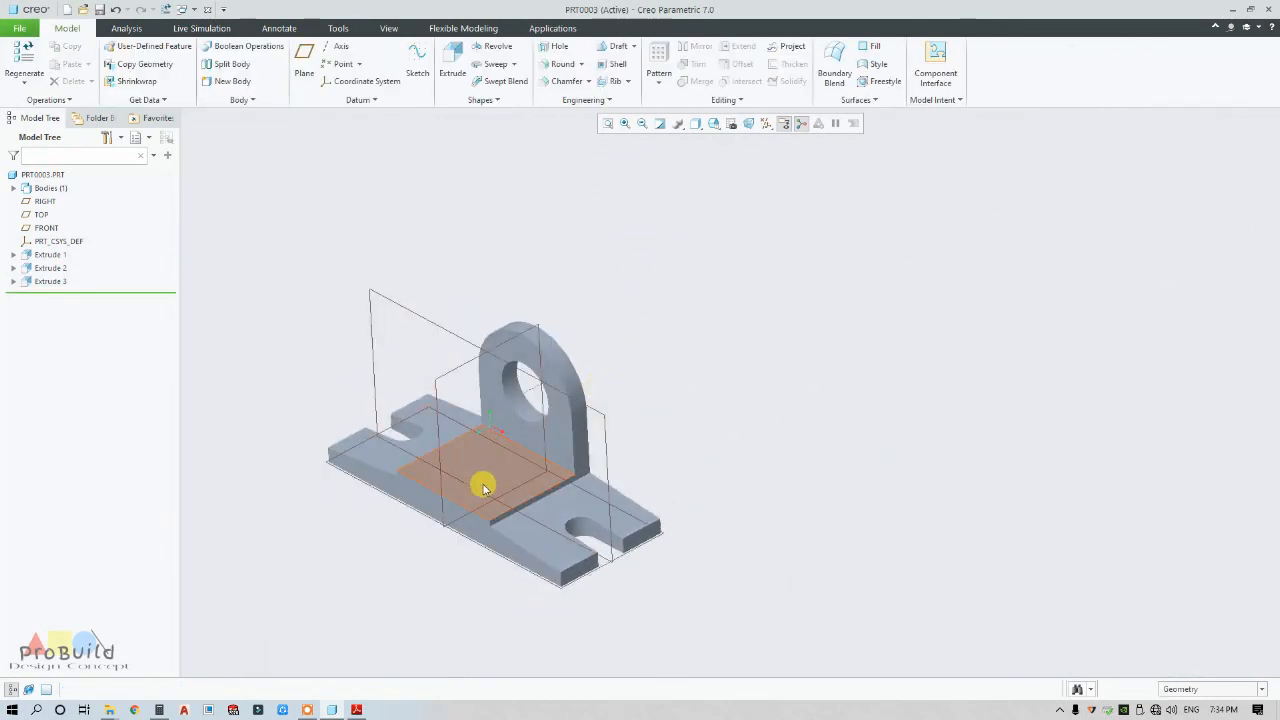
click(357, 710)
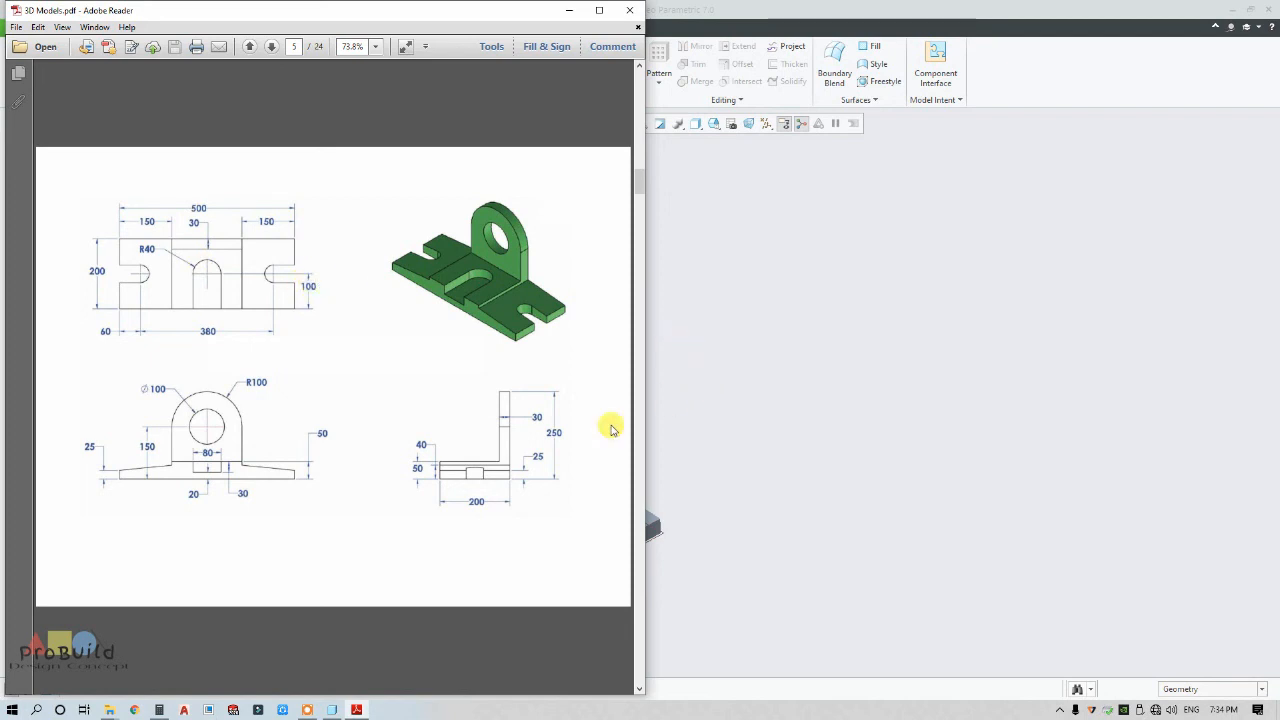
click(740, 480)
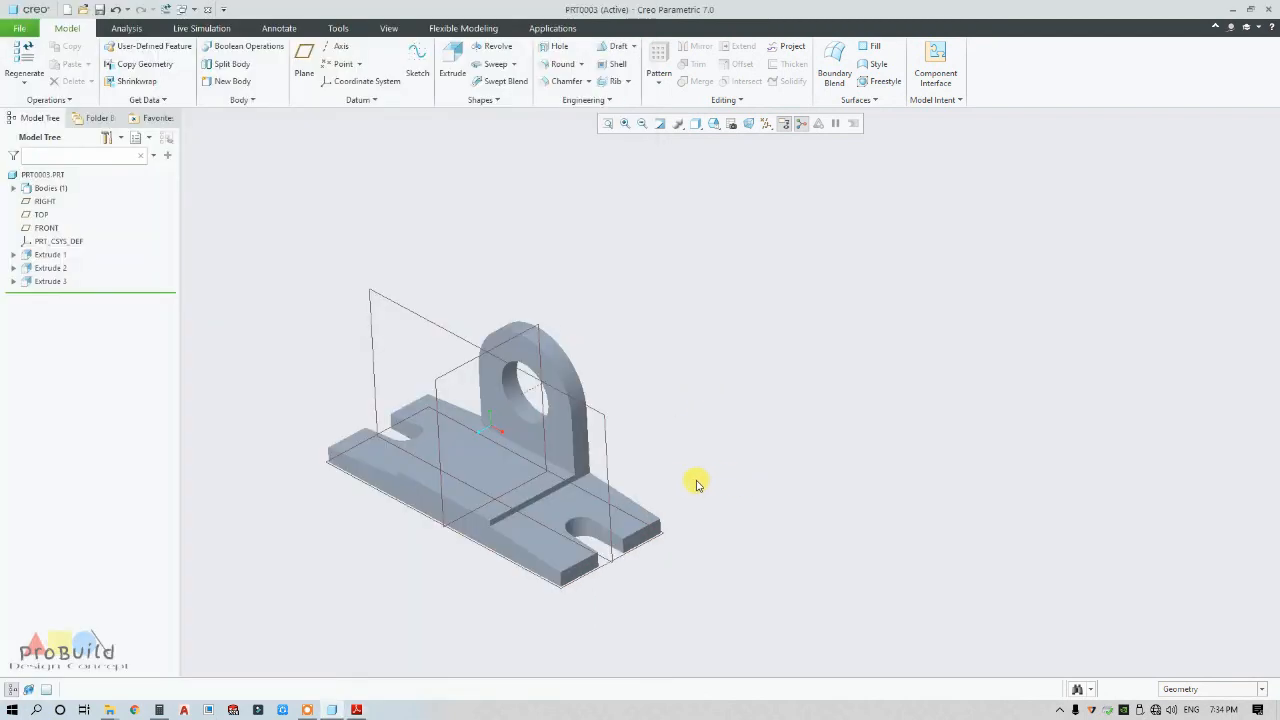
click(479, 463)
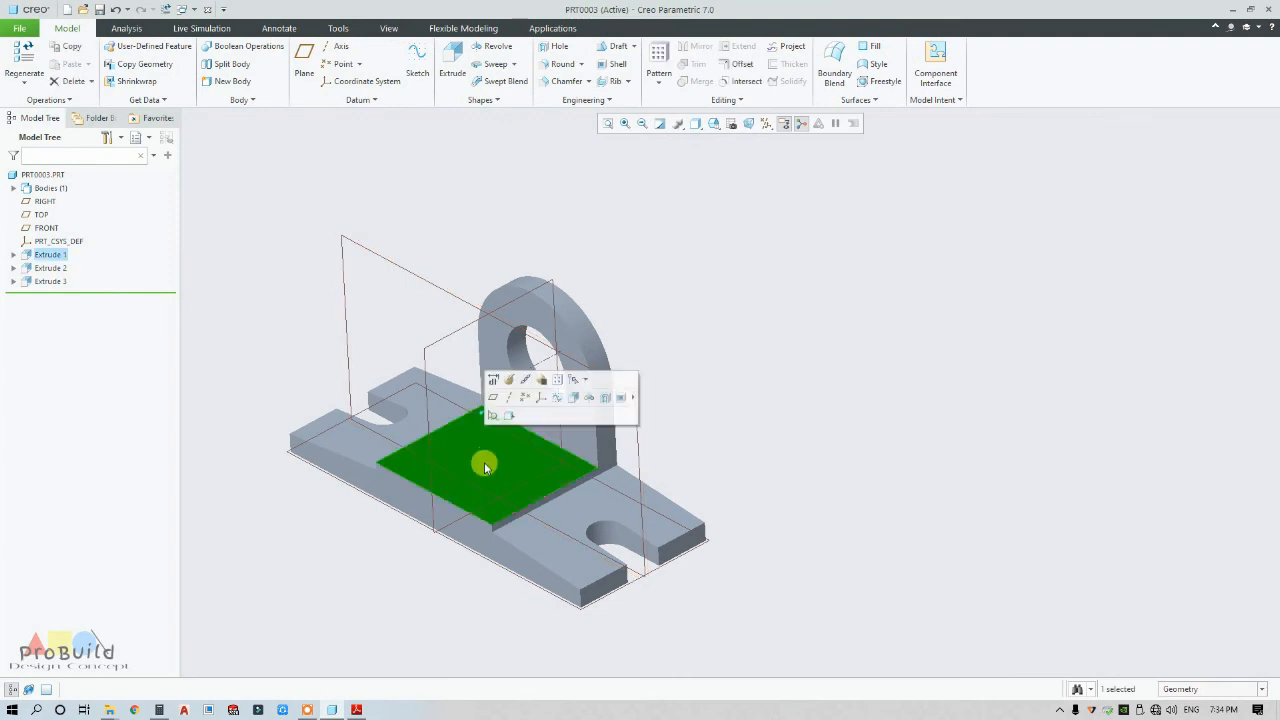
click(450, 58)
click(757, 123)
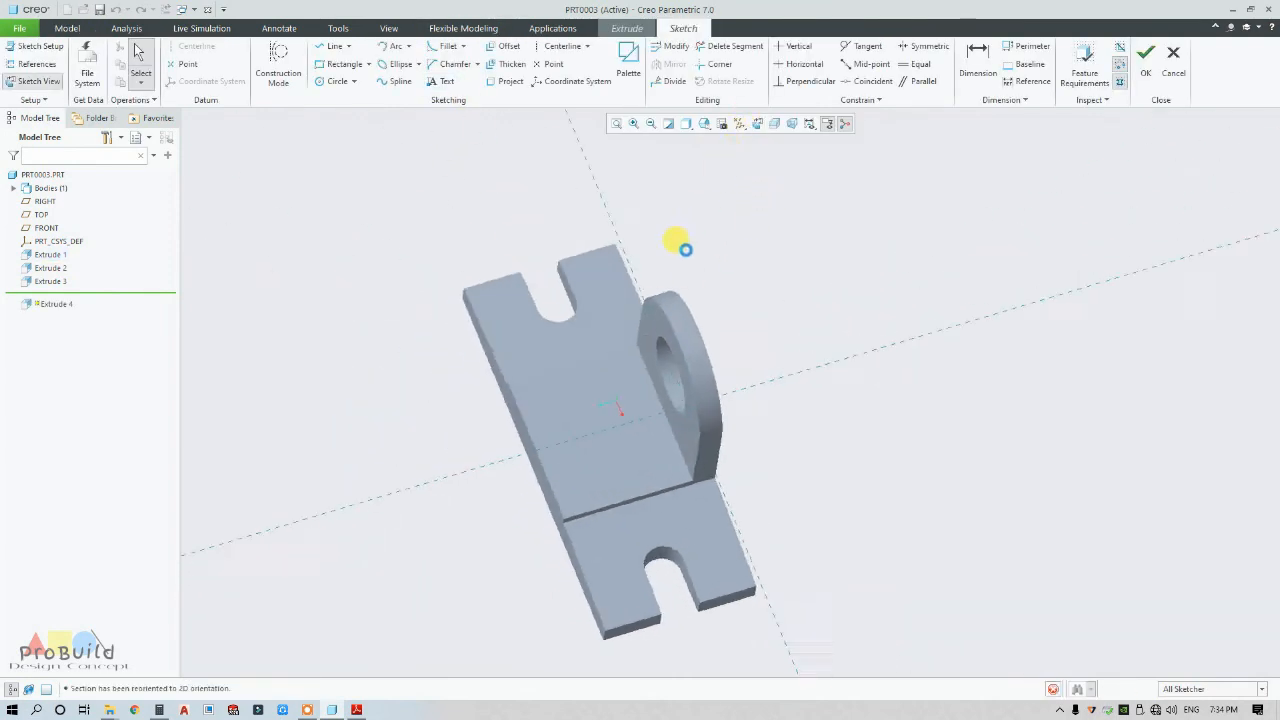
click(692, 127)
click(710, 199)
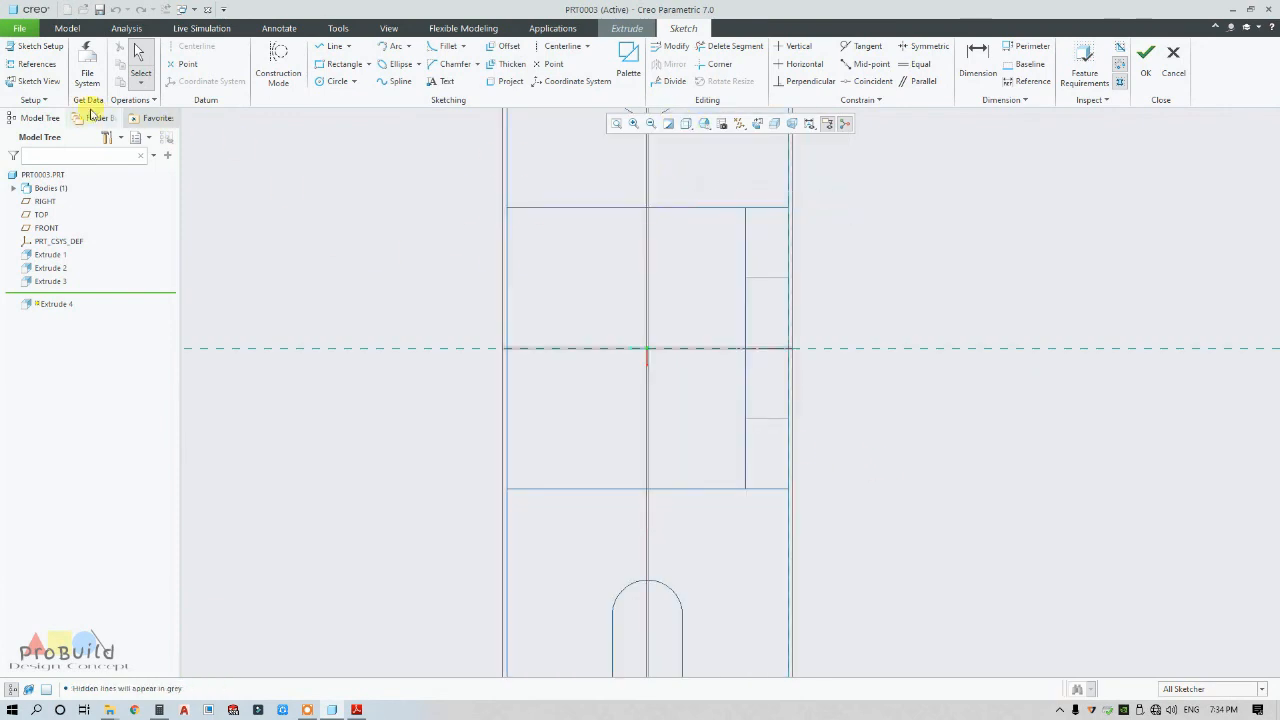
Add the FRONT datum plane running along the base's length as a sketch reference.
click(338, 81)
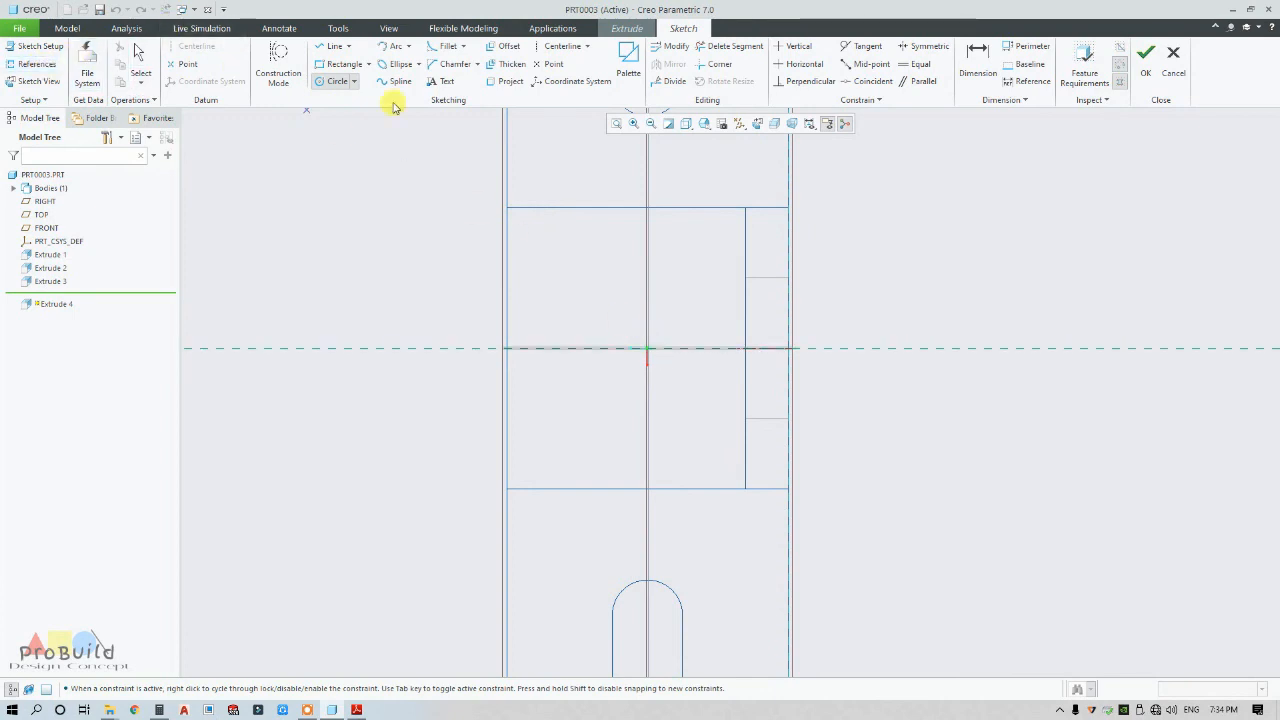
click(37, 64)
click(646, 310)
middle_click(616, 302)
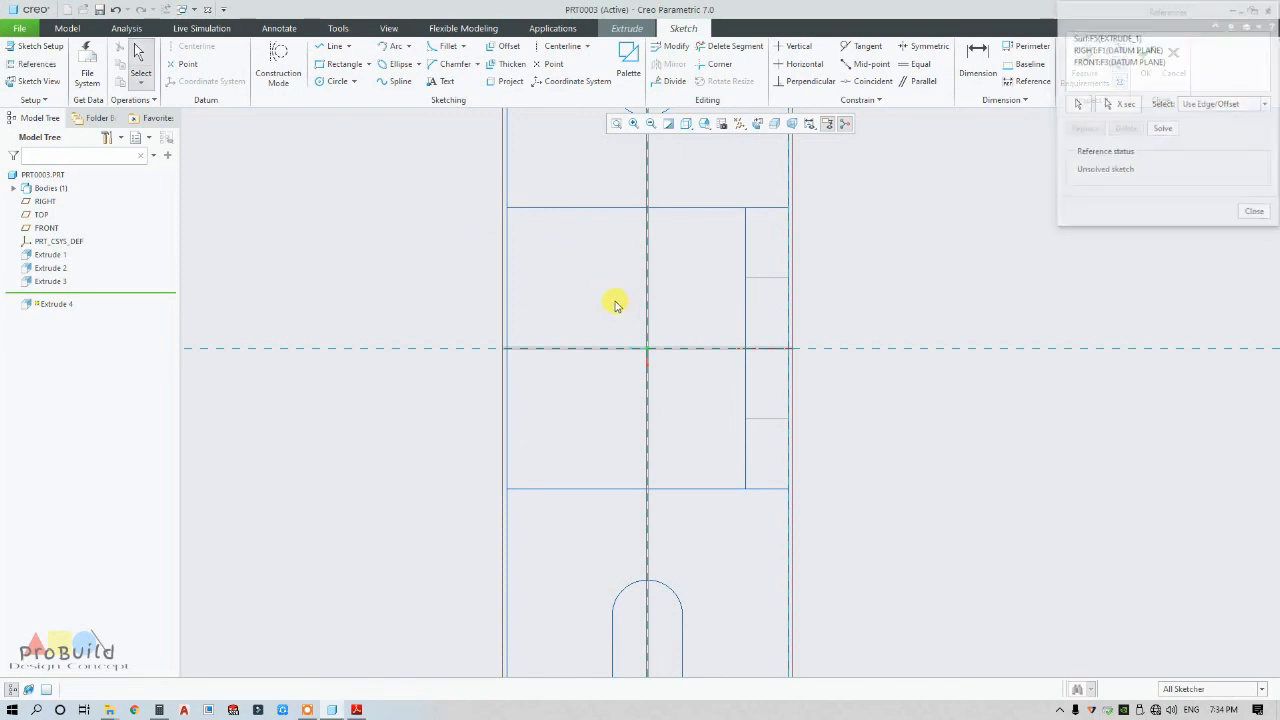
Sketch a circle centred on the reference across the base's width and set its diameter to 80 mm.
click(336, 84)
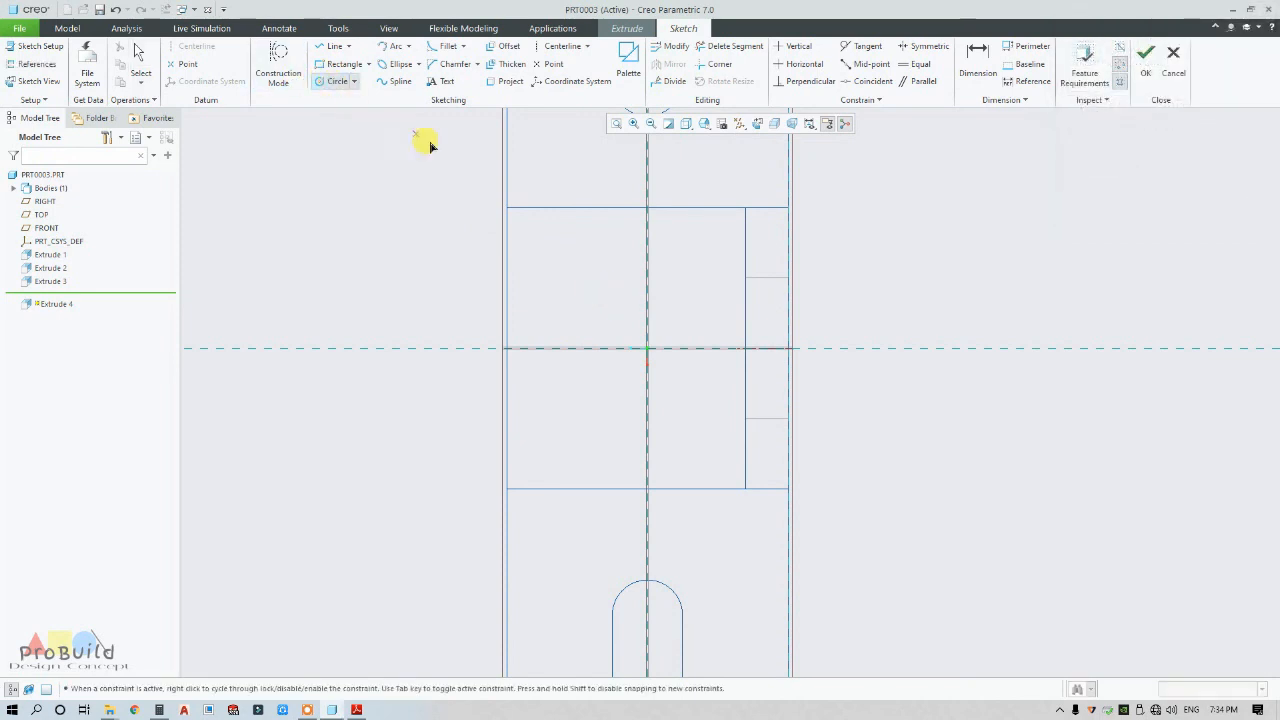
click(663, 343)
middle_click(689, 350)
scroll(689, 355, up, 1)
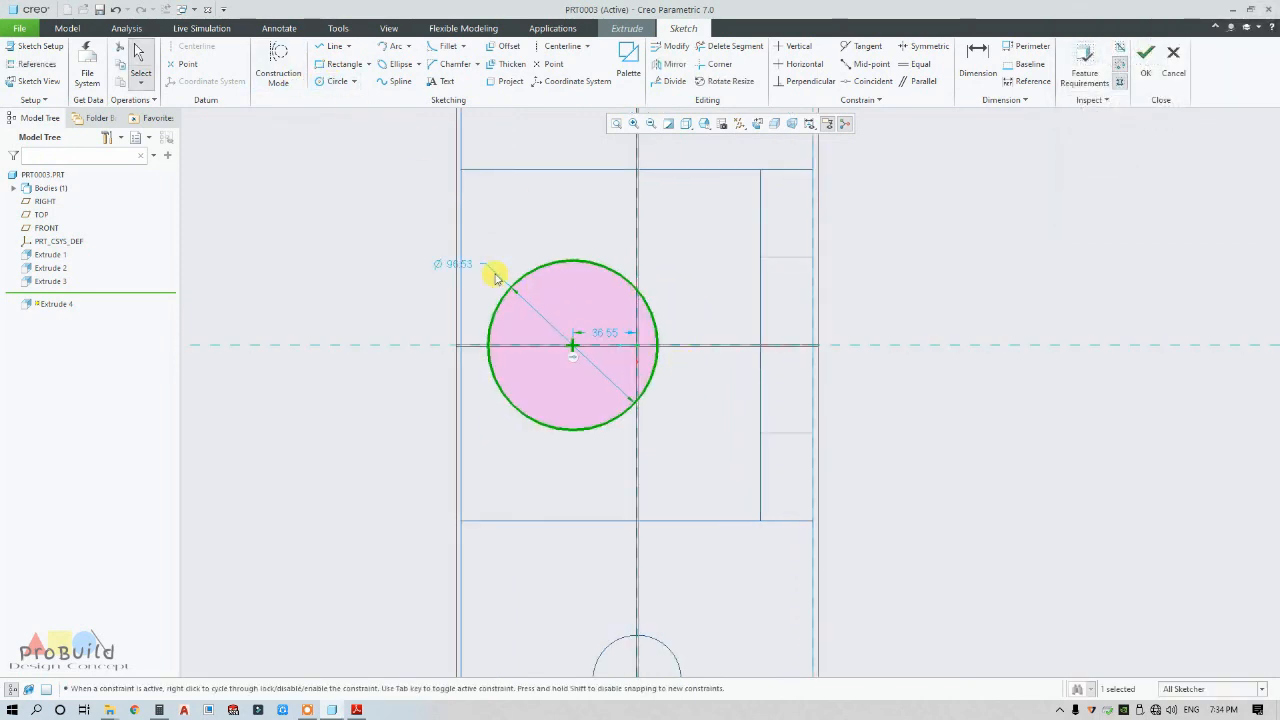
double_click(459, 265)
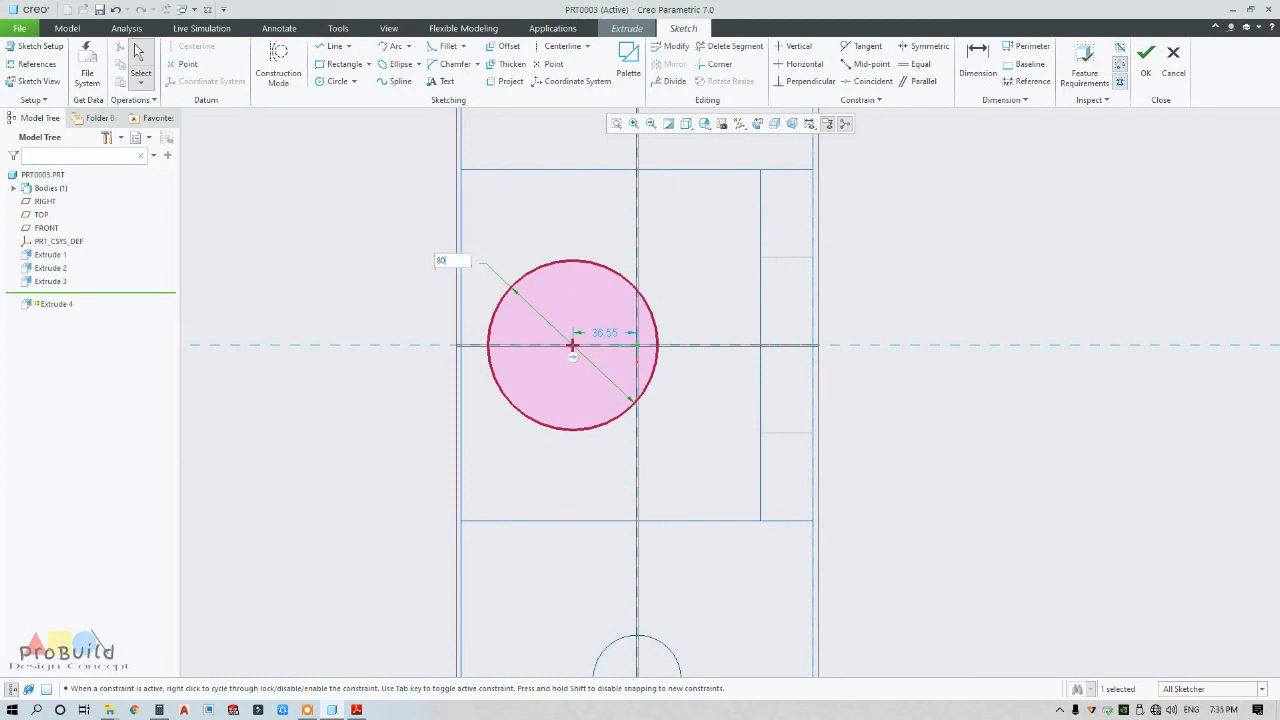
text(80)
key(Return)
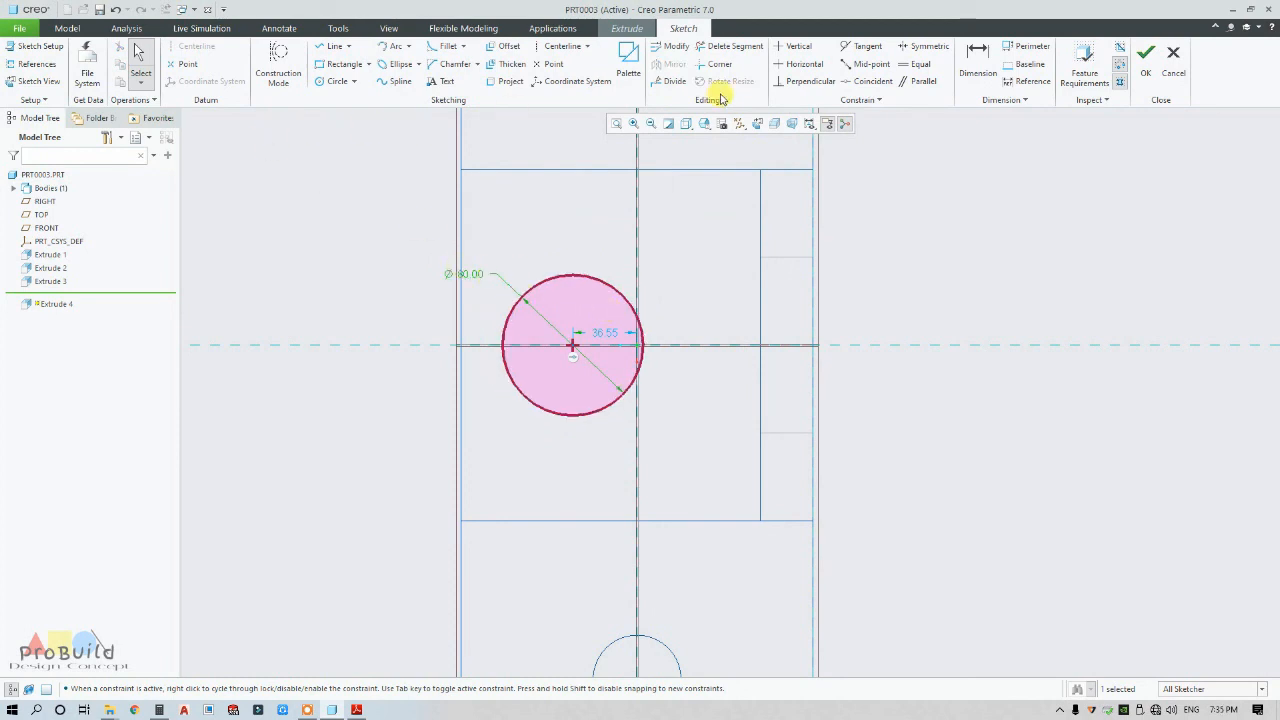
Check the slot position in the PDF drawing and dimension the circle's centre 100 mm from the base's front edge.
click(977, 60)
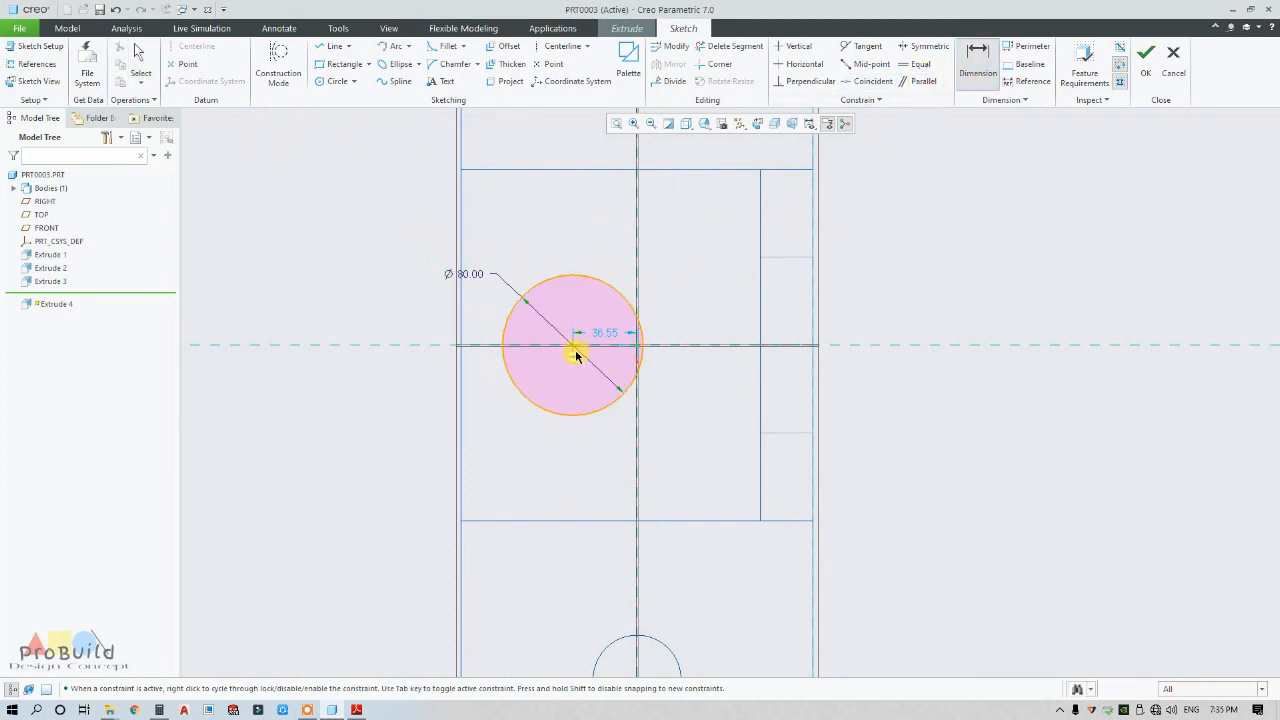
click(352, 709)
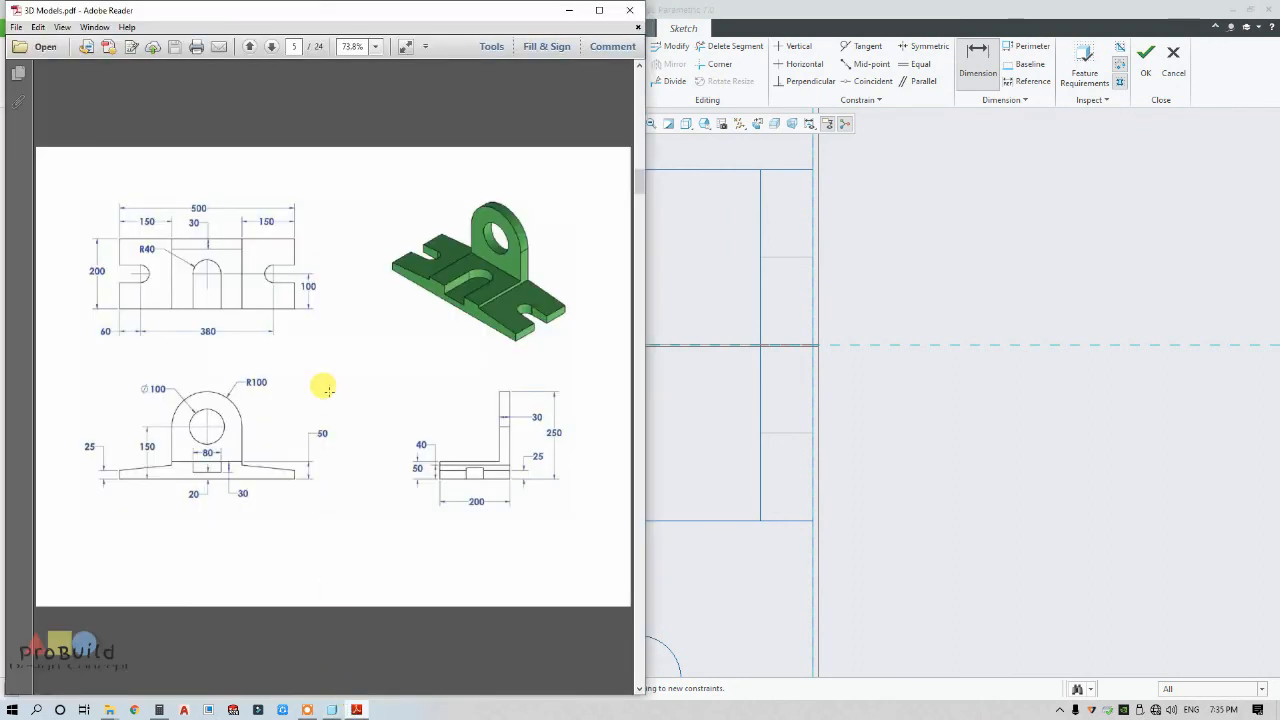
click(573, 11)
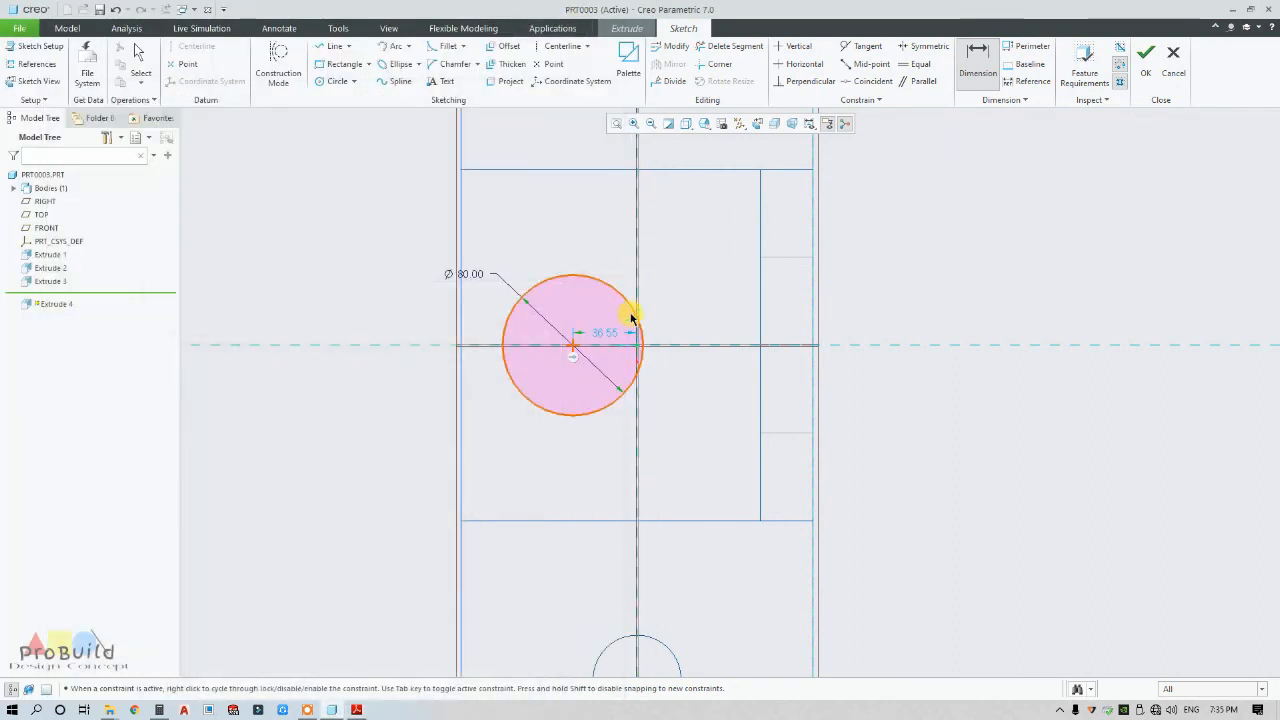
click(458, 350)
middle_click(510, 232)
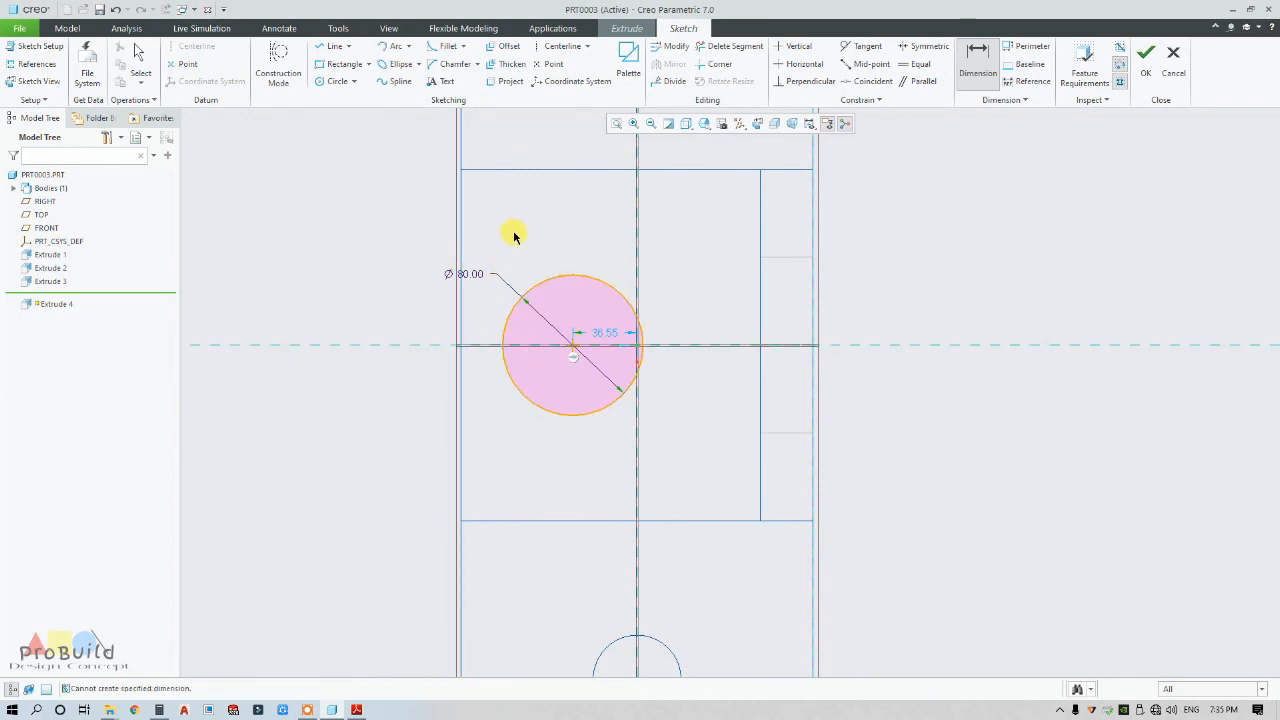
click(543, 346)
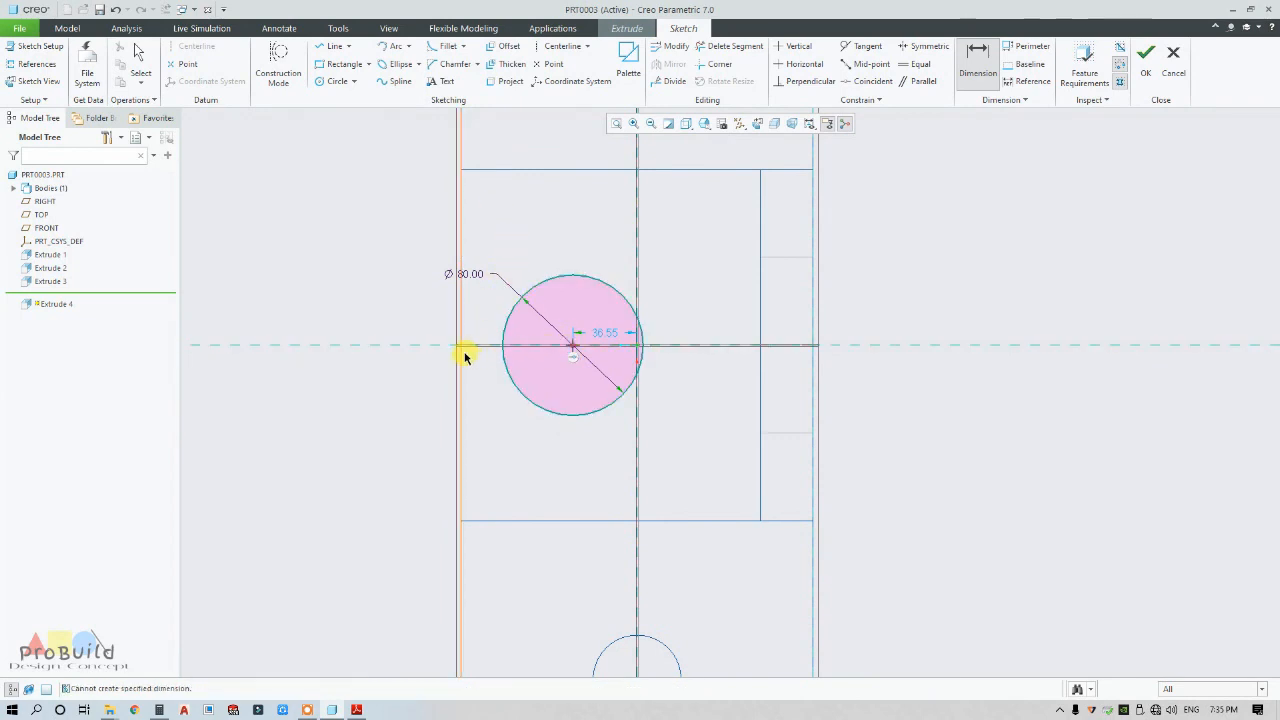
middle_click(505, 257)
text(100)
key(Return)
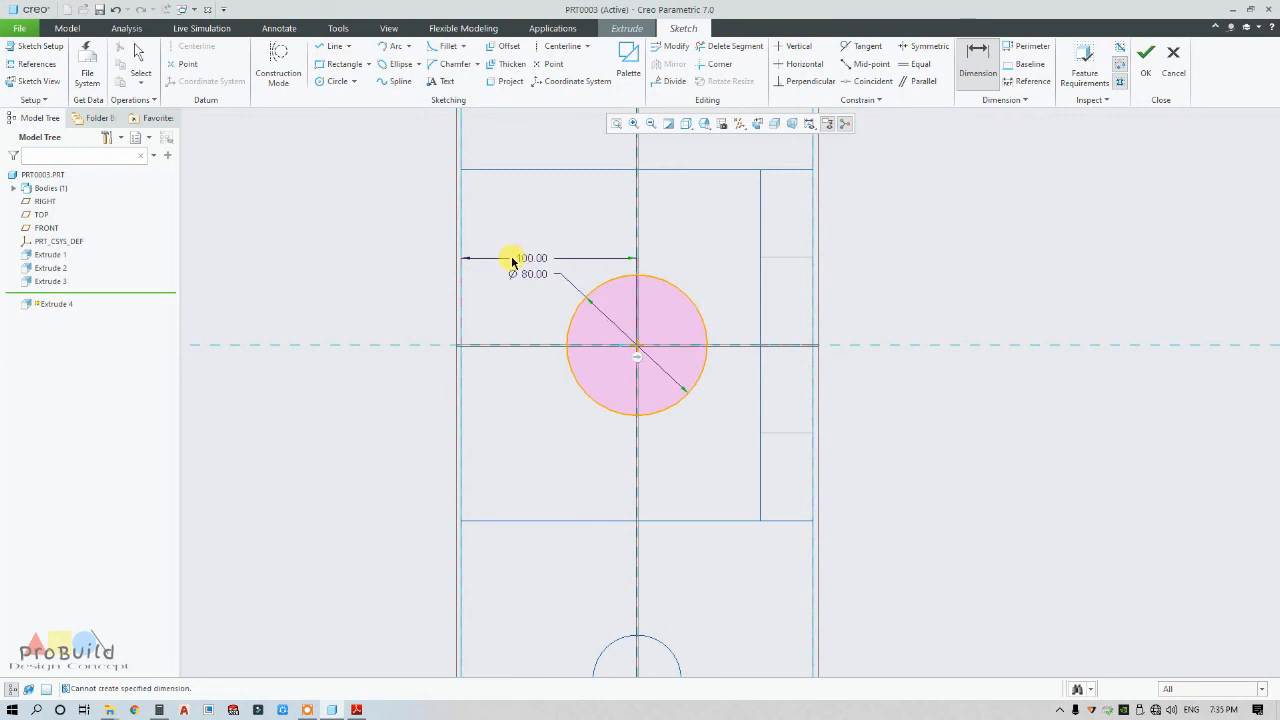
scroll(507, 262, down, 2)
scroll(529, 286, up, 4)
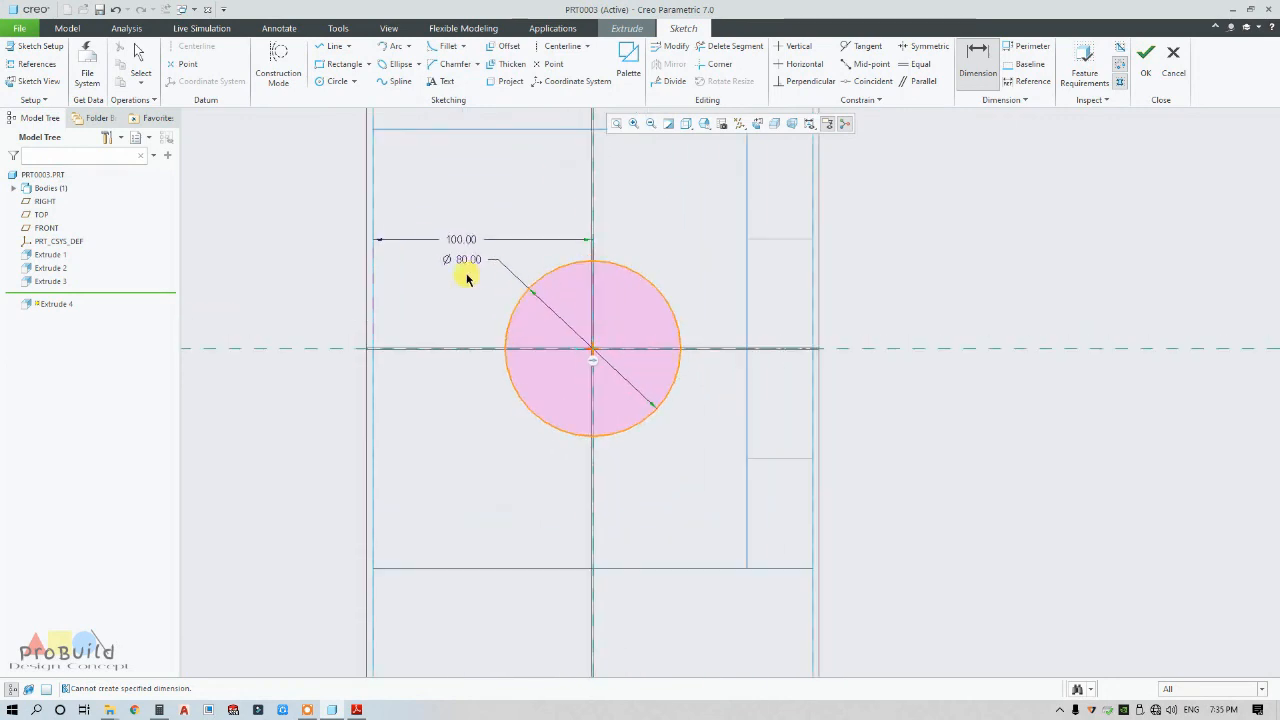
Draw two parallel tangent lines from the circle to the base's front edge and join their ends along that edge.
click(335, 47)
click(592, 261)
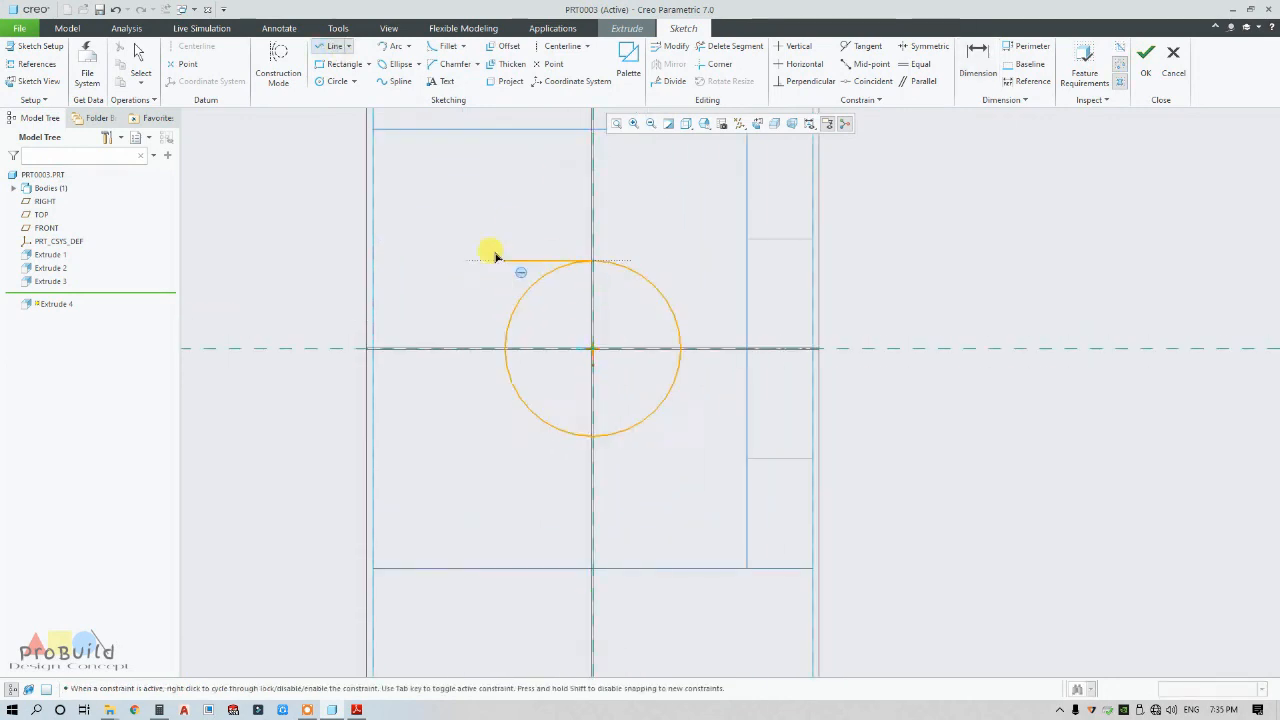
click(373, 261)
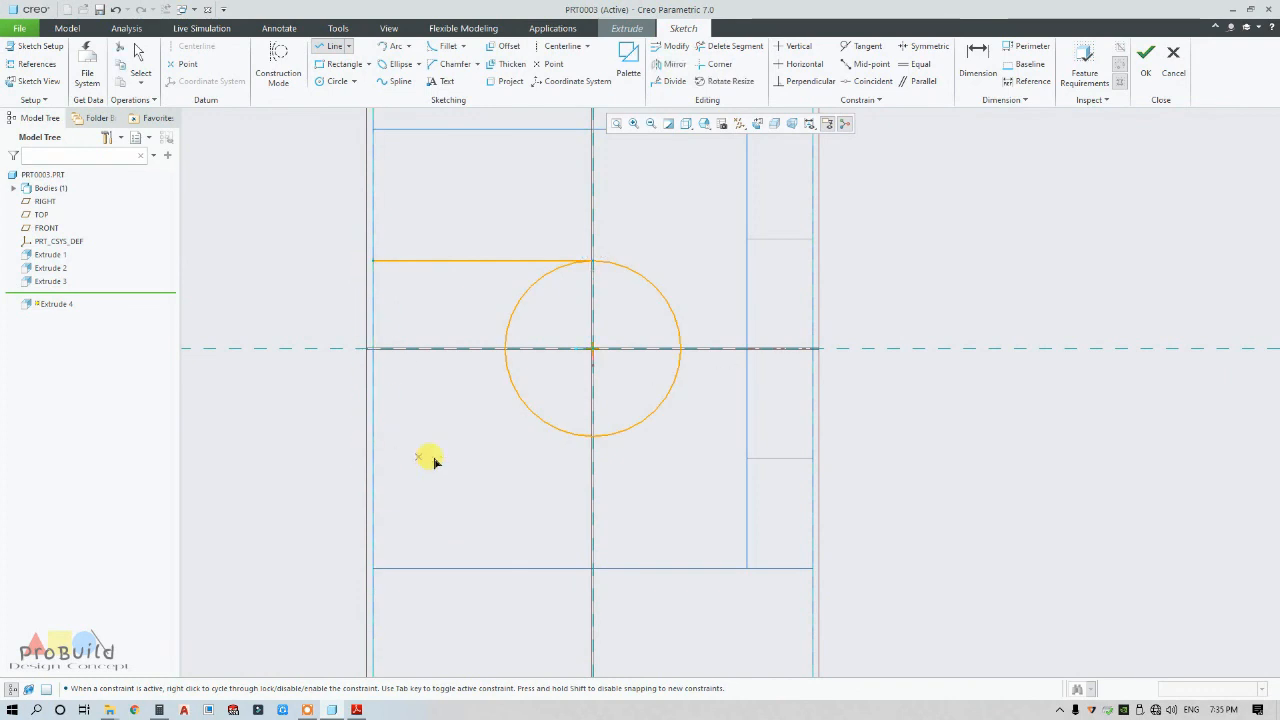
click(592, 436)
click(373, 436)
click(373, 261)
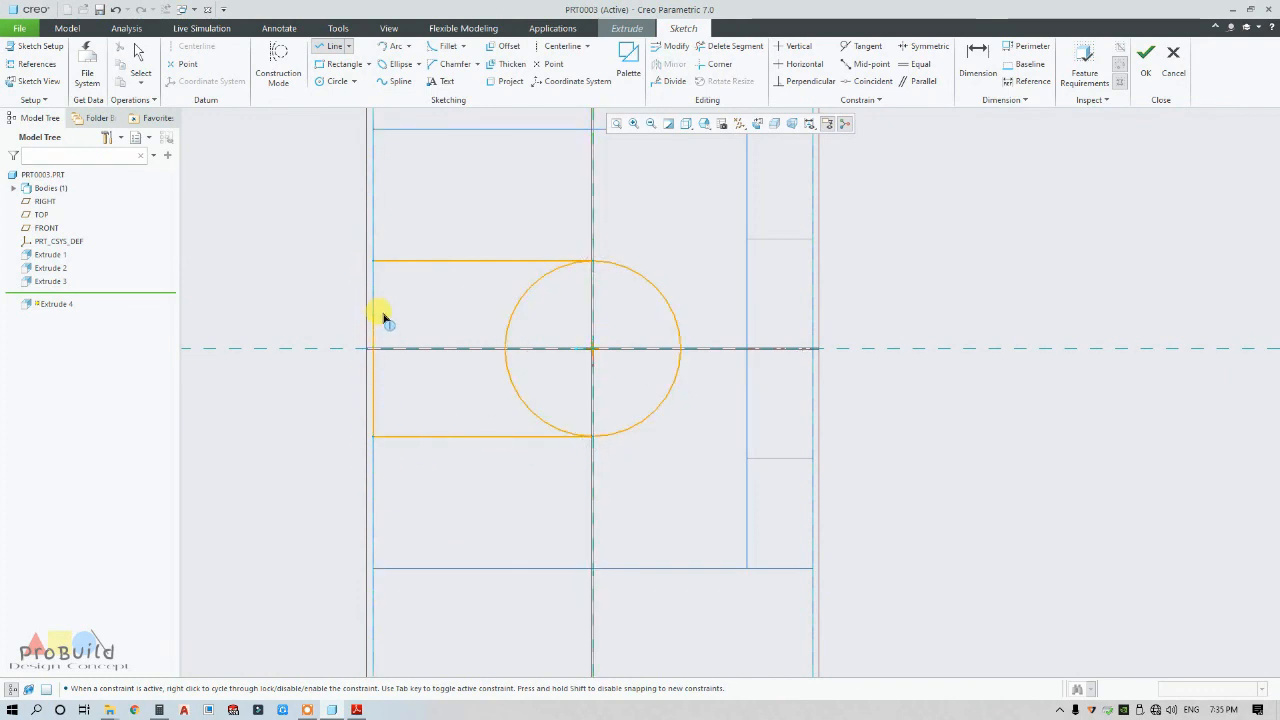
middle_click(337, 291)
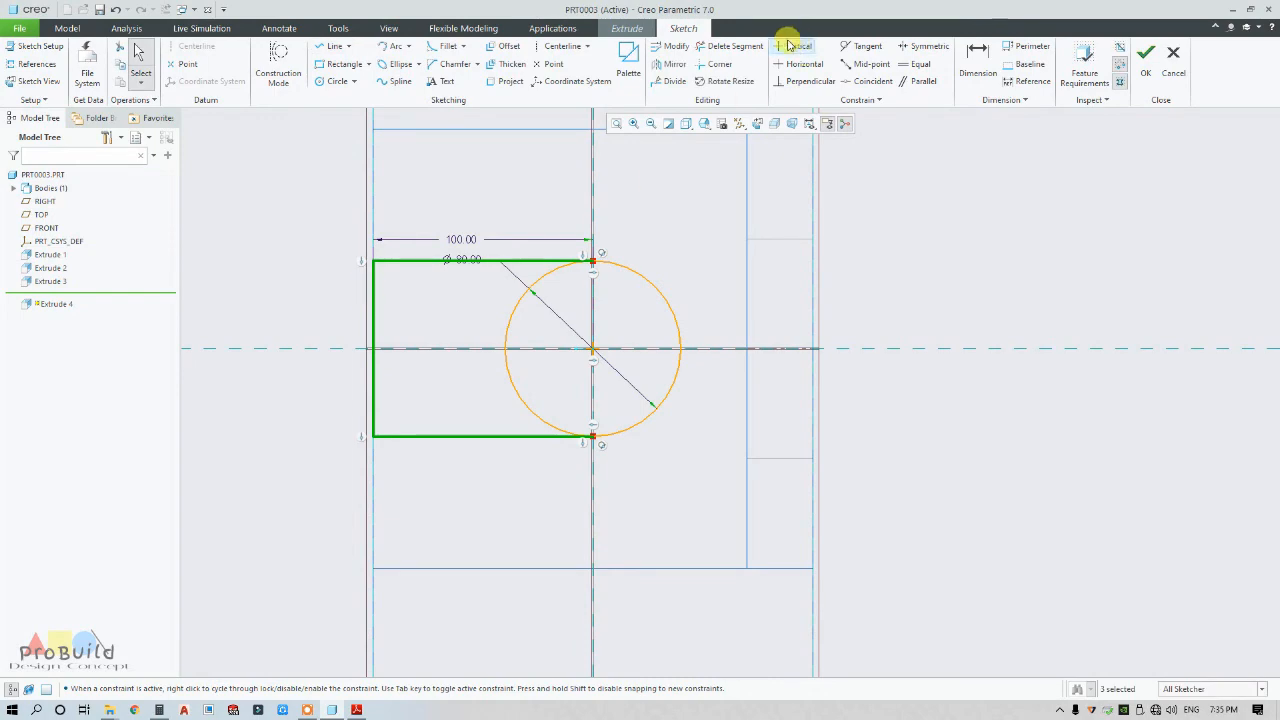
Trim away the half of the circle inside the slot outline to leave one closed round-ended profile.
click(733, 46)
drag(505, 411, 546, 400)
middle_click(526, 368)
scroll(520, 386, up, 5)
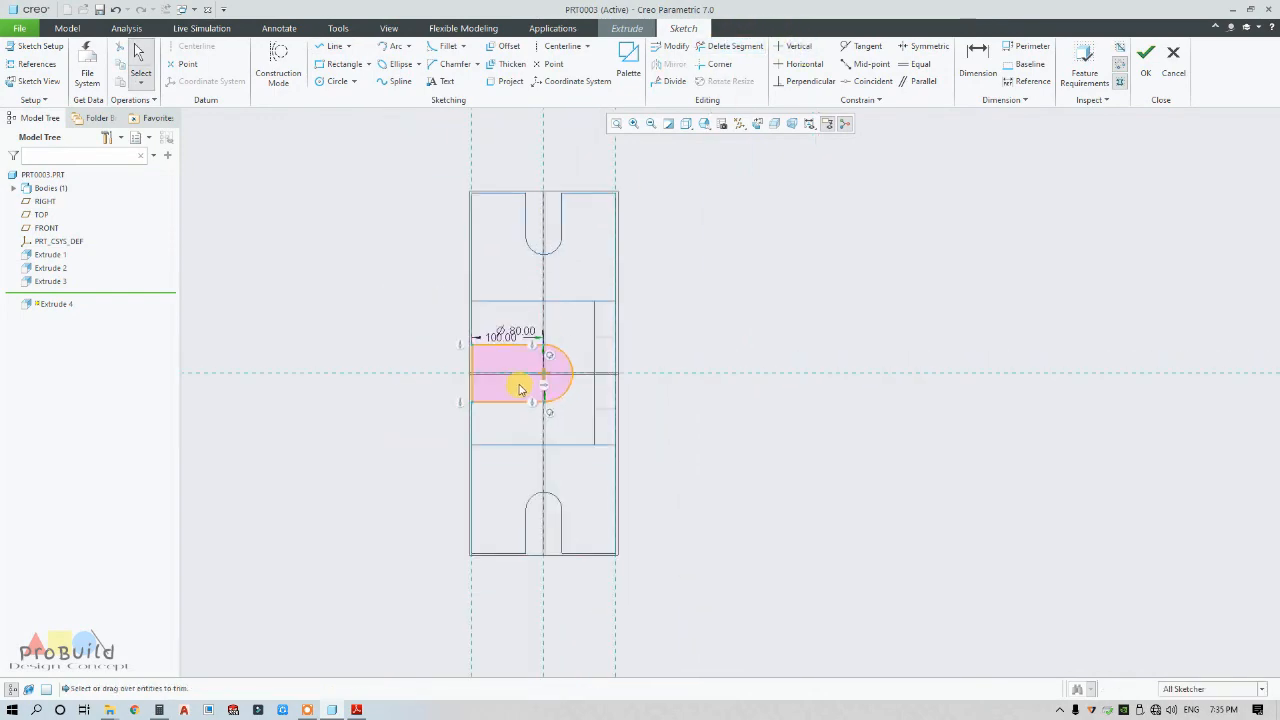
scroll(519, 384, down, 2)
middle_drag(518, 381, 568, 277)
scroll(568, 281, up, 3)
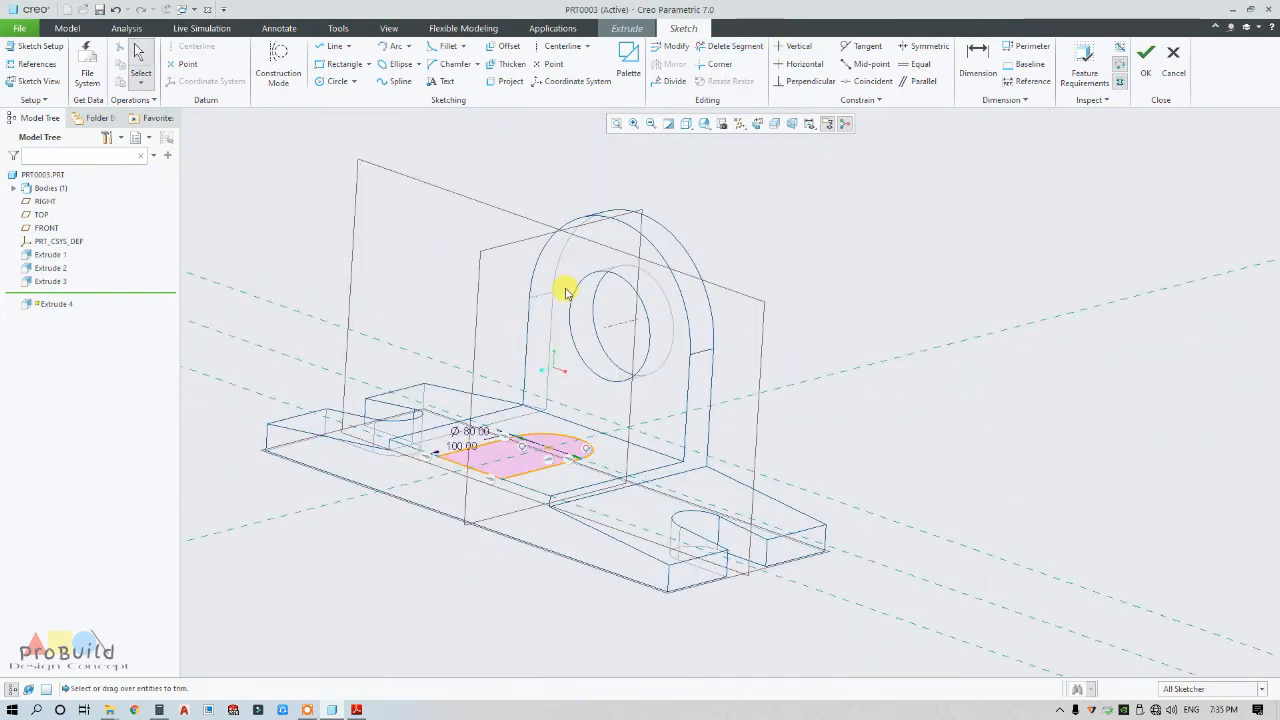
Accept the slot sketch and set the extrusion to remove material 30 mm deep, flipped down into the base.
click(1145, 57)
scroll(448, 370, down, 3)
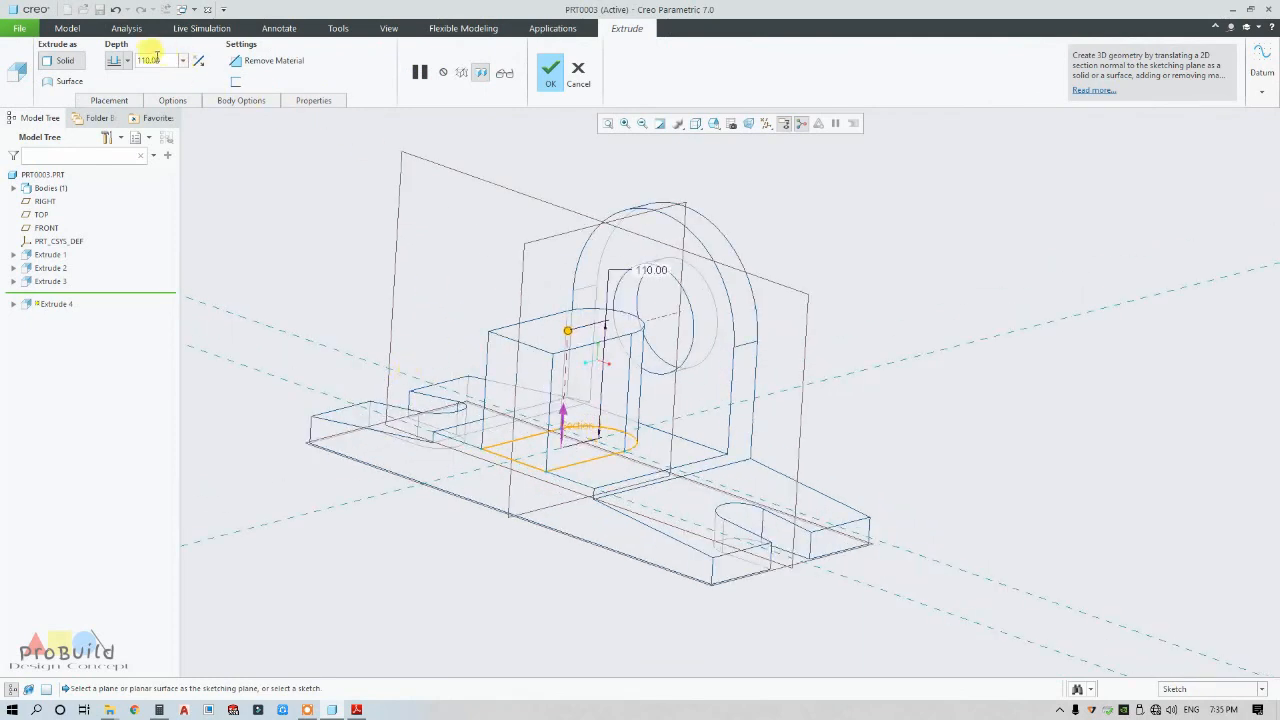
text(30)
key(Return)
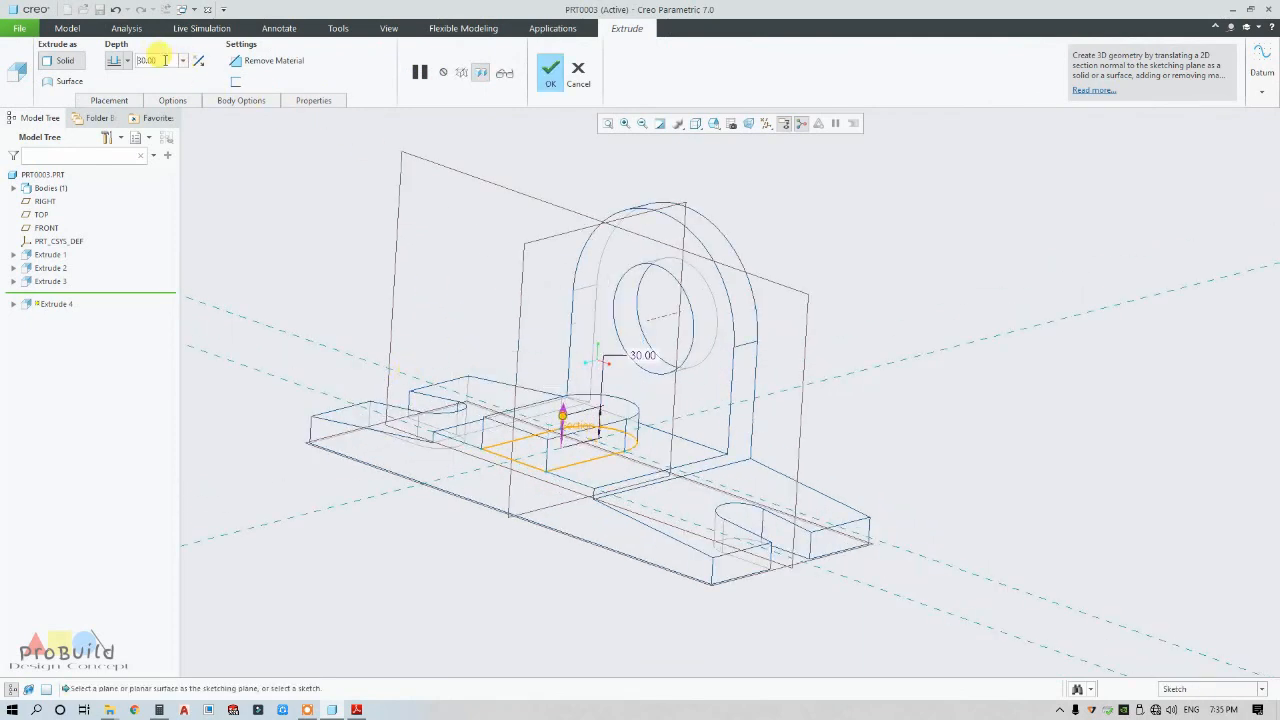
click(199, 62)
click(266, 60)
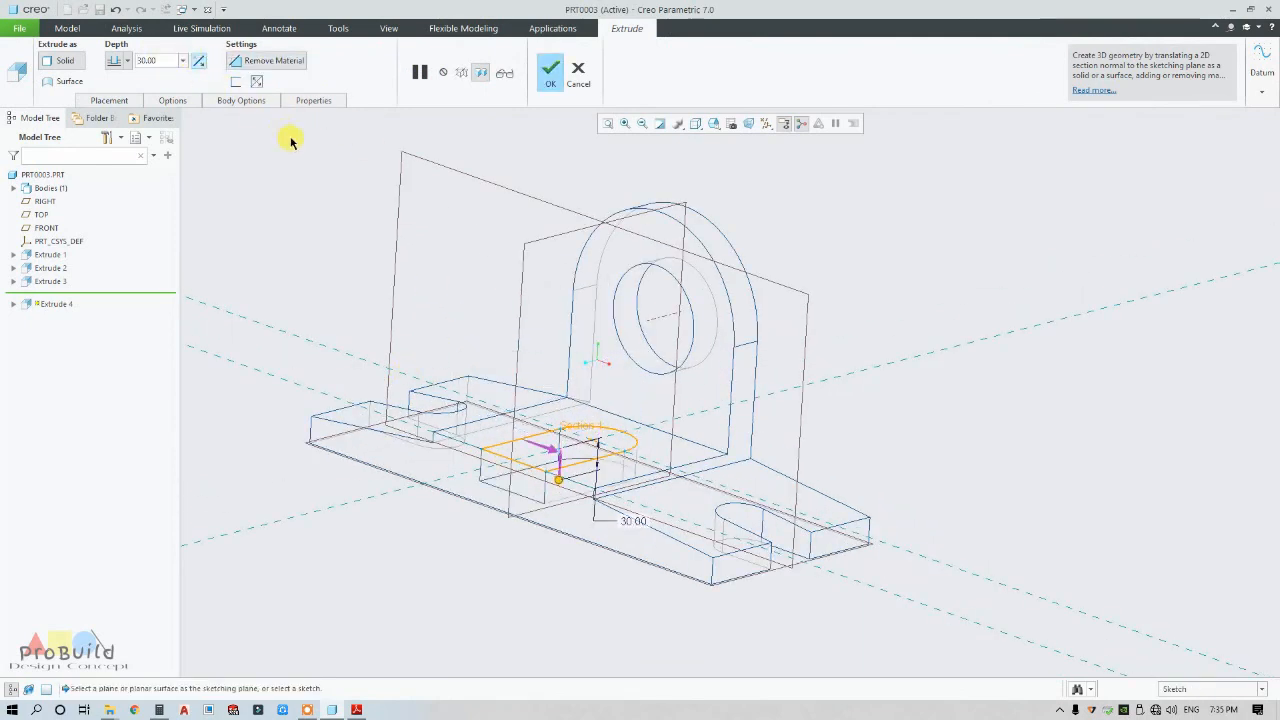
Display the model as Shading With Edges and complete the central slot cut.
mouse_move(381, 297)
middle_down()
mouse_move(363, 294)
mouse_move(375, 298)
middle_up()
click(694, 124)
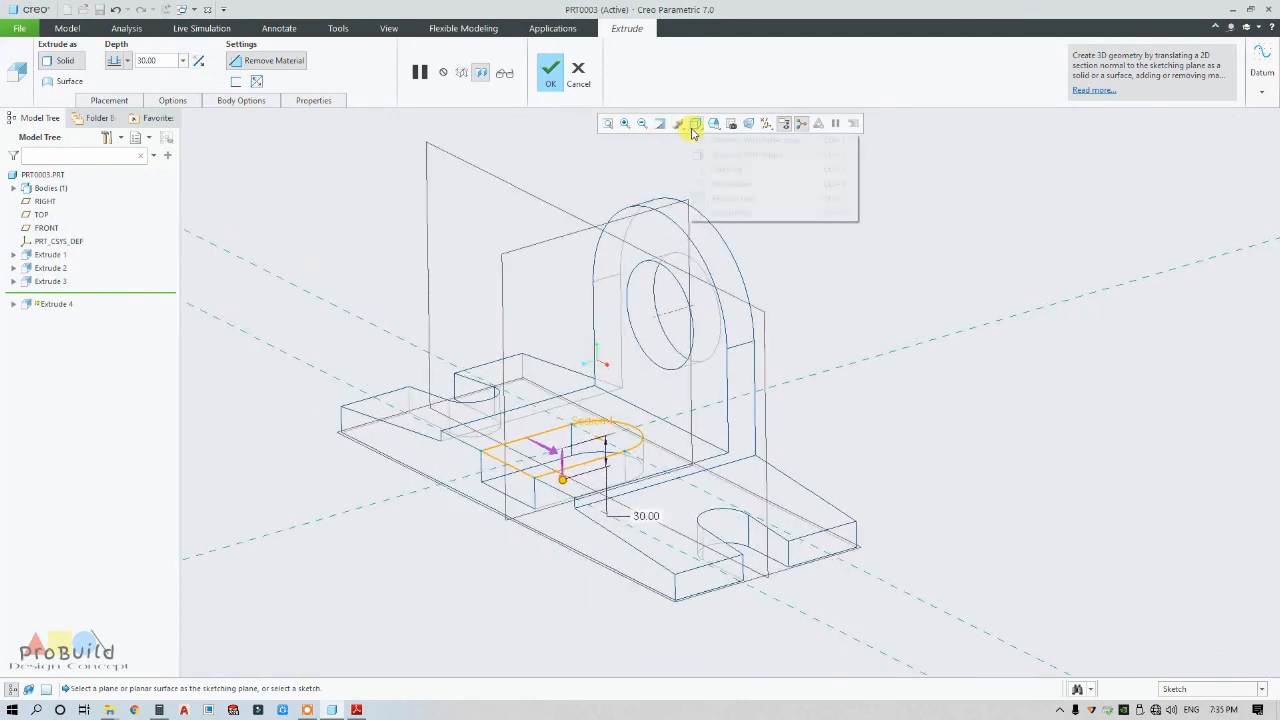
click(719, 155)
mouse_move(700, 171)
middle_down()
mouse_move(737, 263)
mouse_move(697, 274)
mouse_move(709, 281)
middle_up()
click(553, 80)
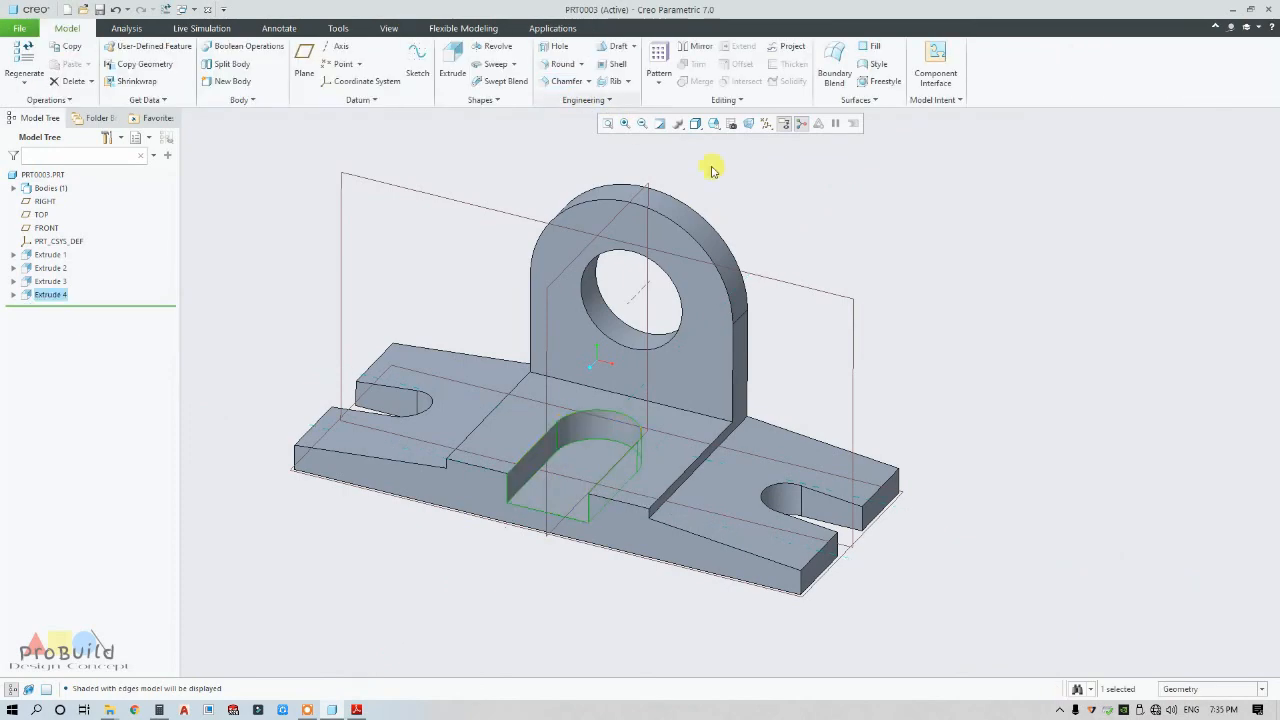
middle_drag(709, 163, 706, 269)
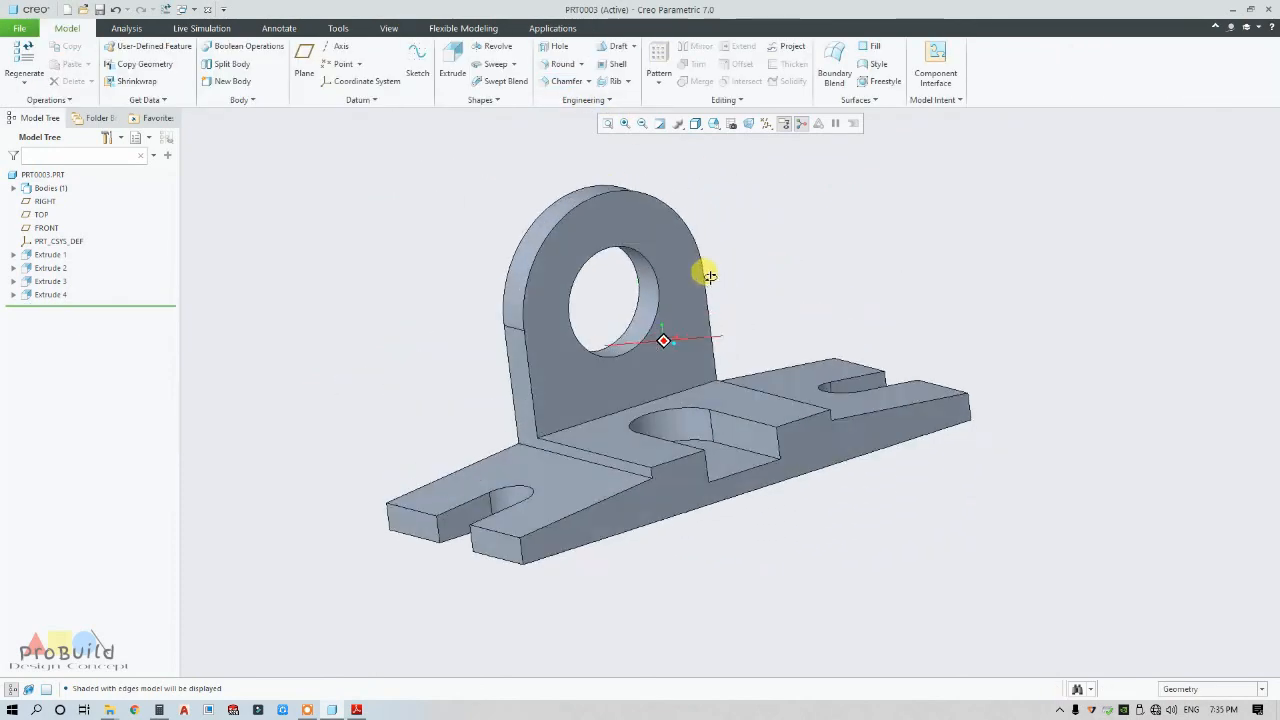
click(696, 124)
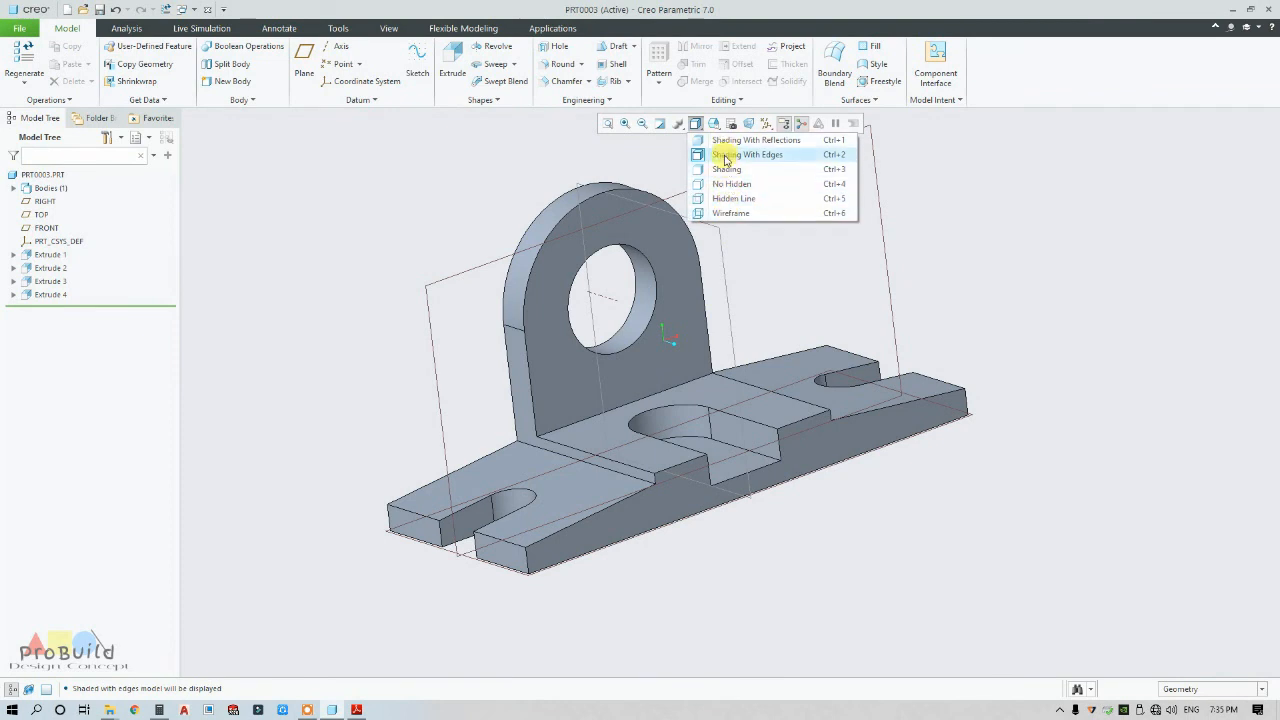
click(729, 155)
Apply a reddish-brown metal appearance from the std-metals library to the whole part, using the Part selection filter.
click(388, 28)
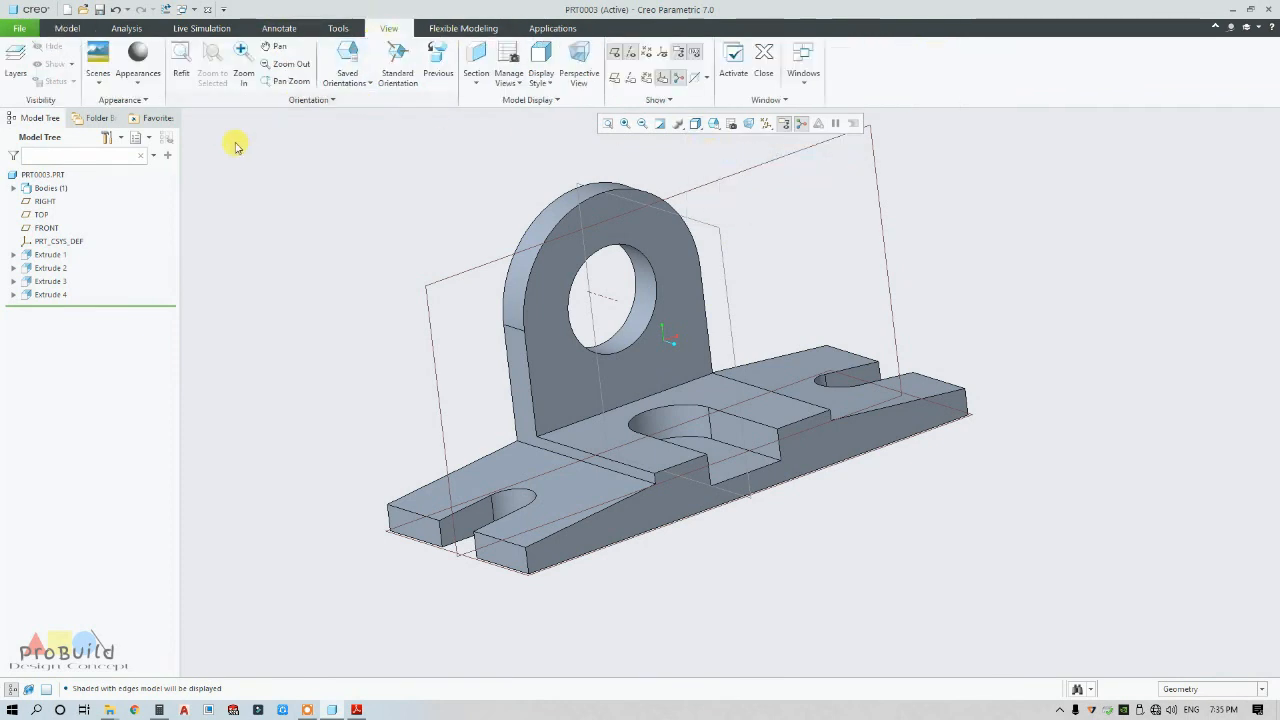
click(139, 78)
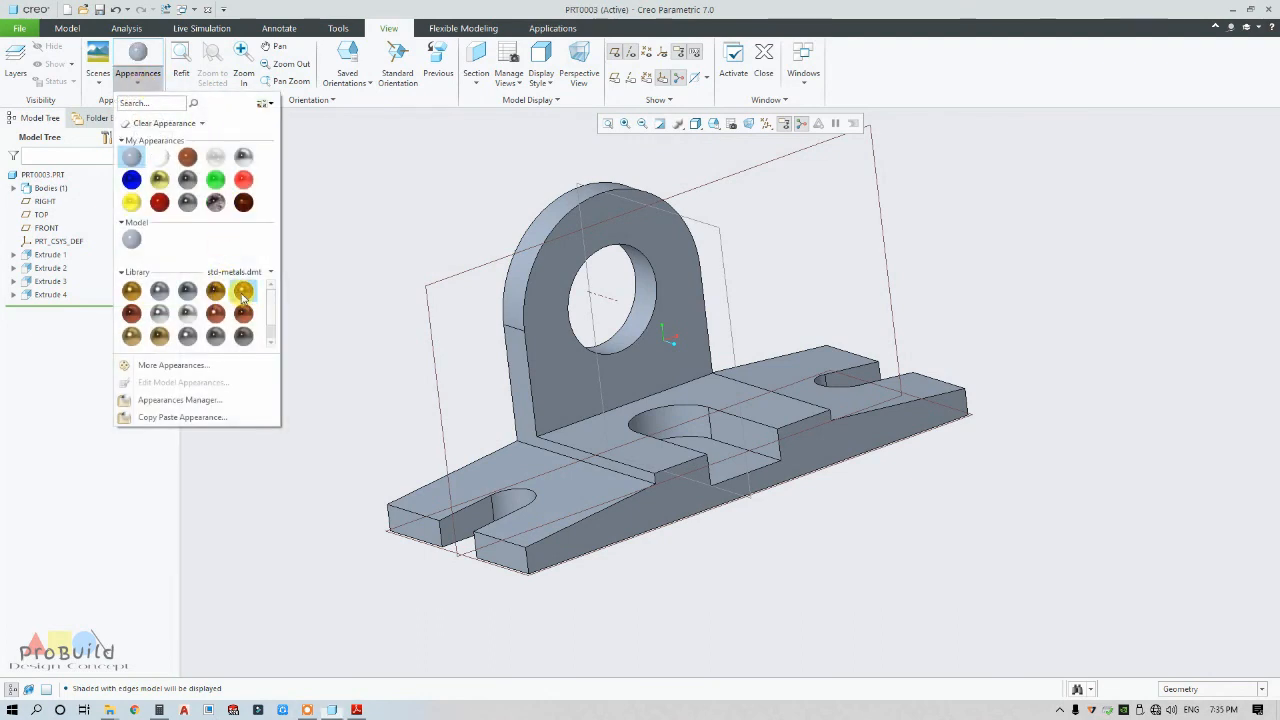
click(243, 291)
click(1175, 687)
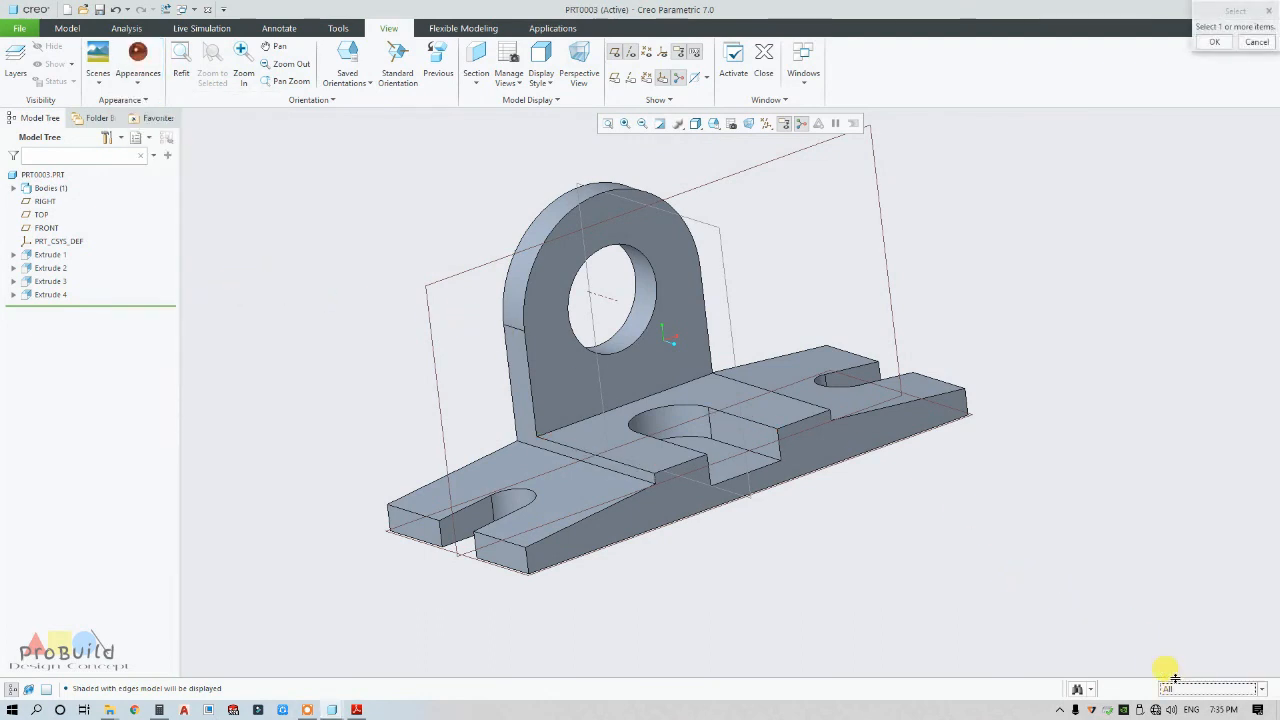
click(1184, 676)
click(694, 311)
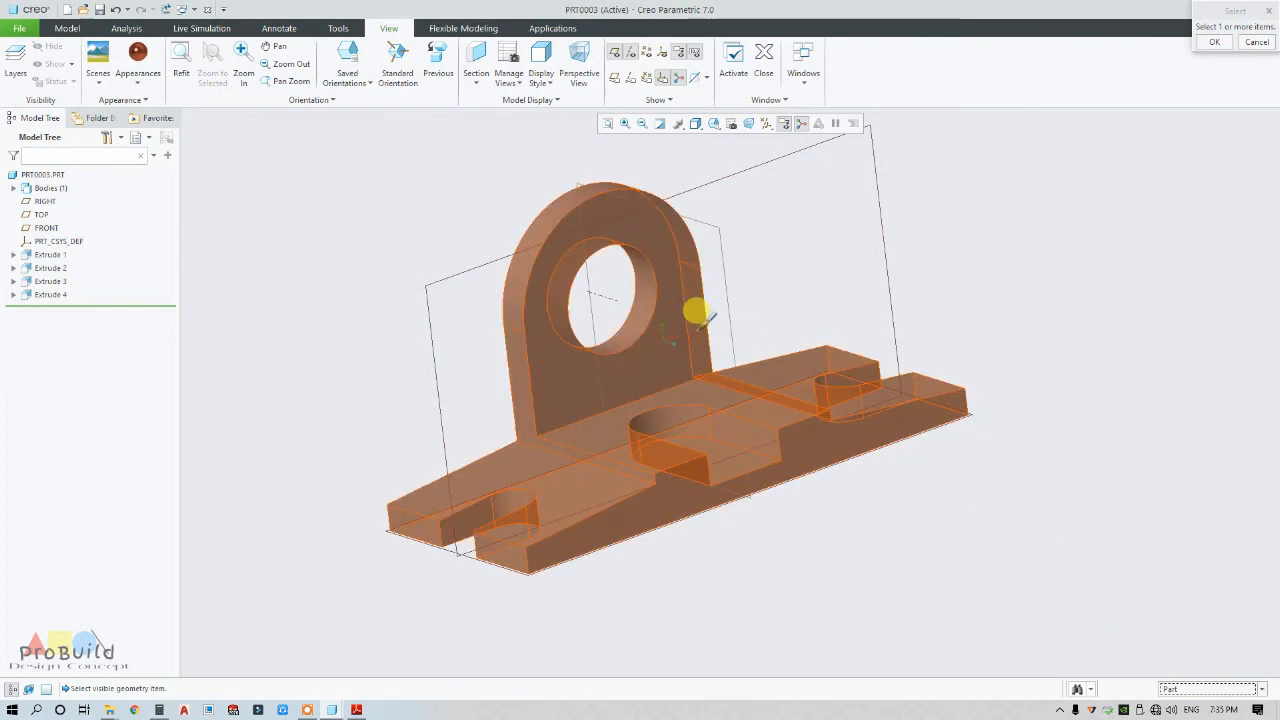
middle_click(860, 458)
Switch the display style to Shading With Reflections and view the finished bracket from different angles.
middle_drag(894, 471, 792, 490)
click(696, 123)
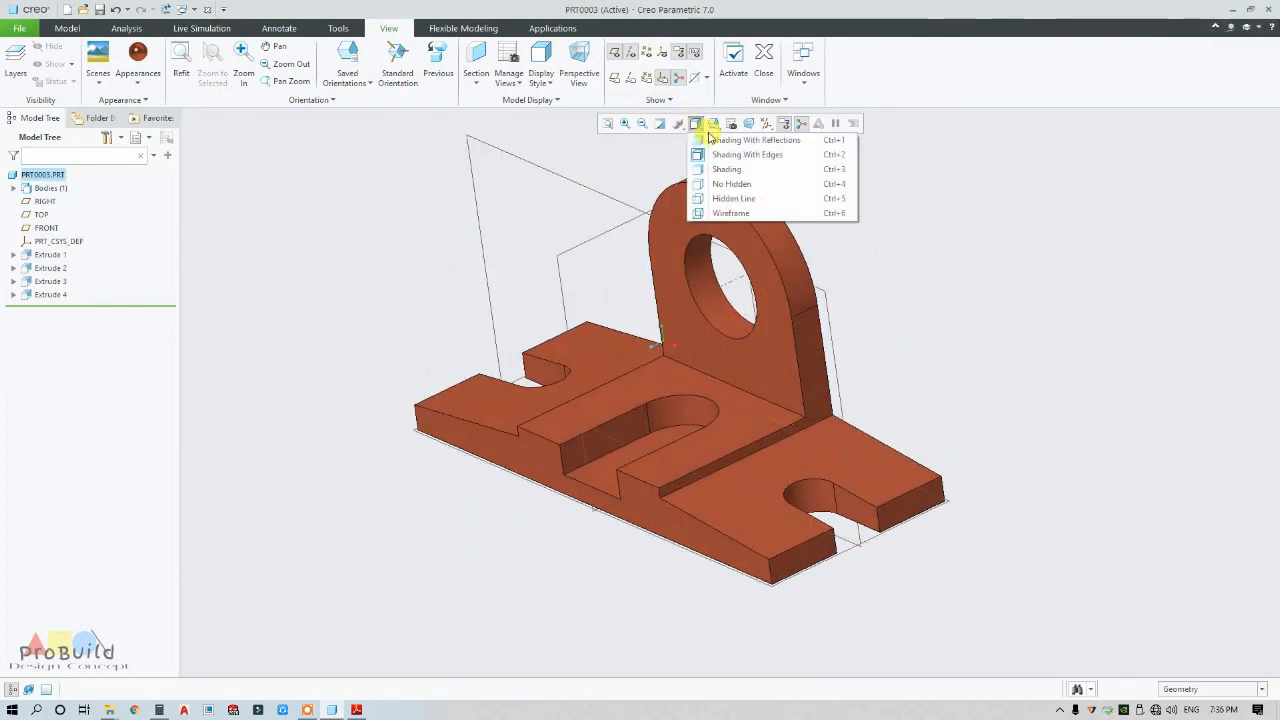
click(705, 127)
middle_drag(843, 277, 841, 343)
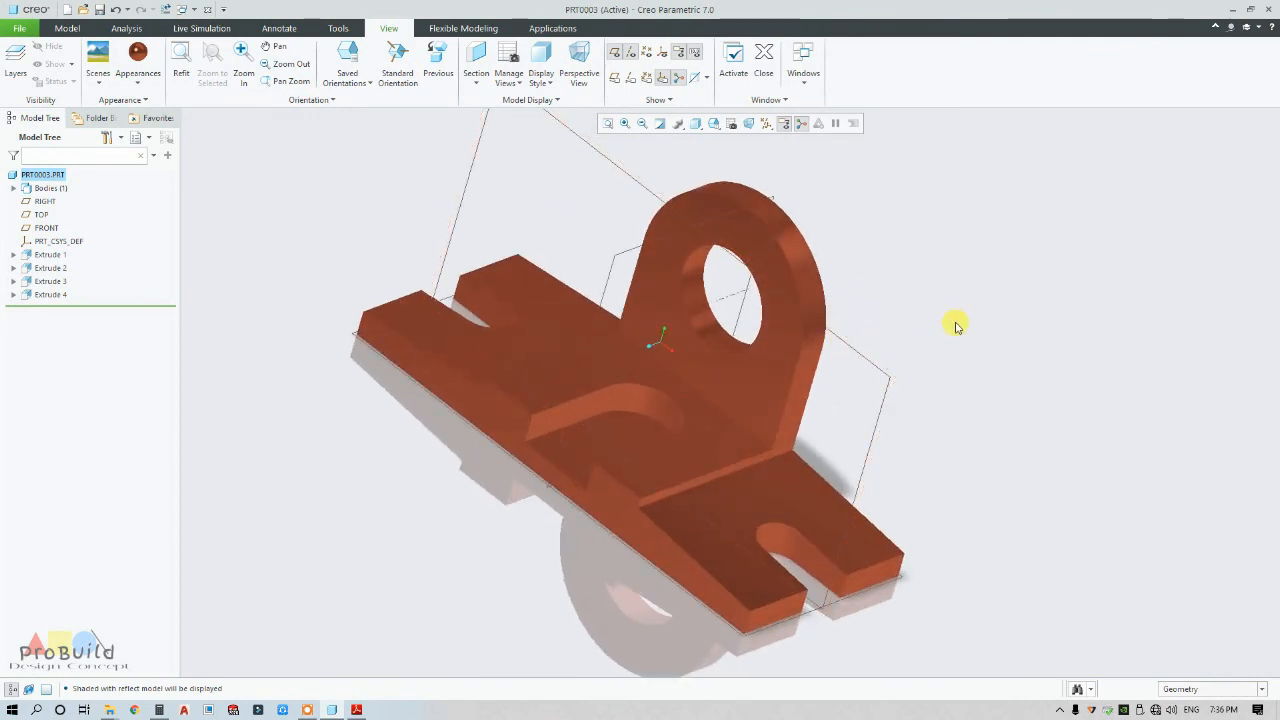